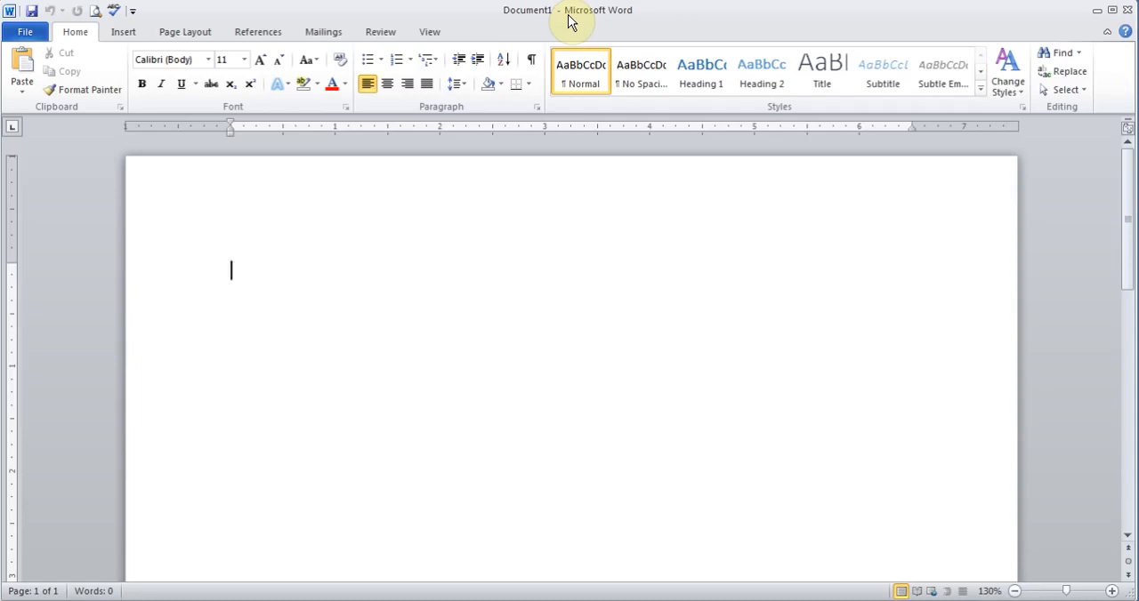
Launch the step-by-step Mail Merge wizard, keep Letters as the document type and advance to the starting document choice.
click(324, 34)
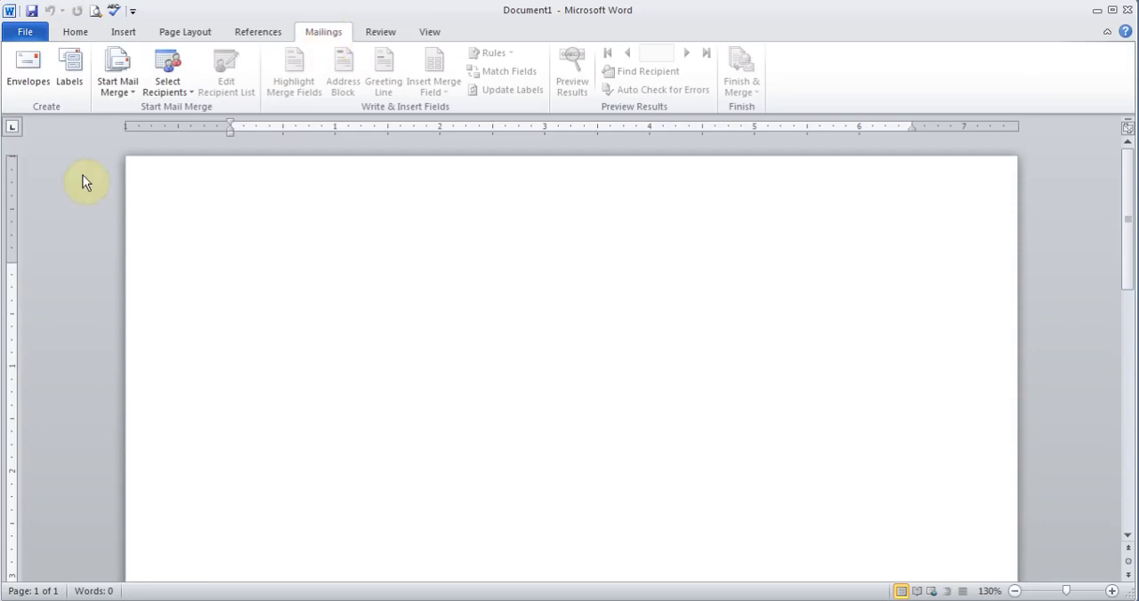
click(127, 87)
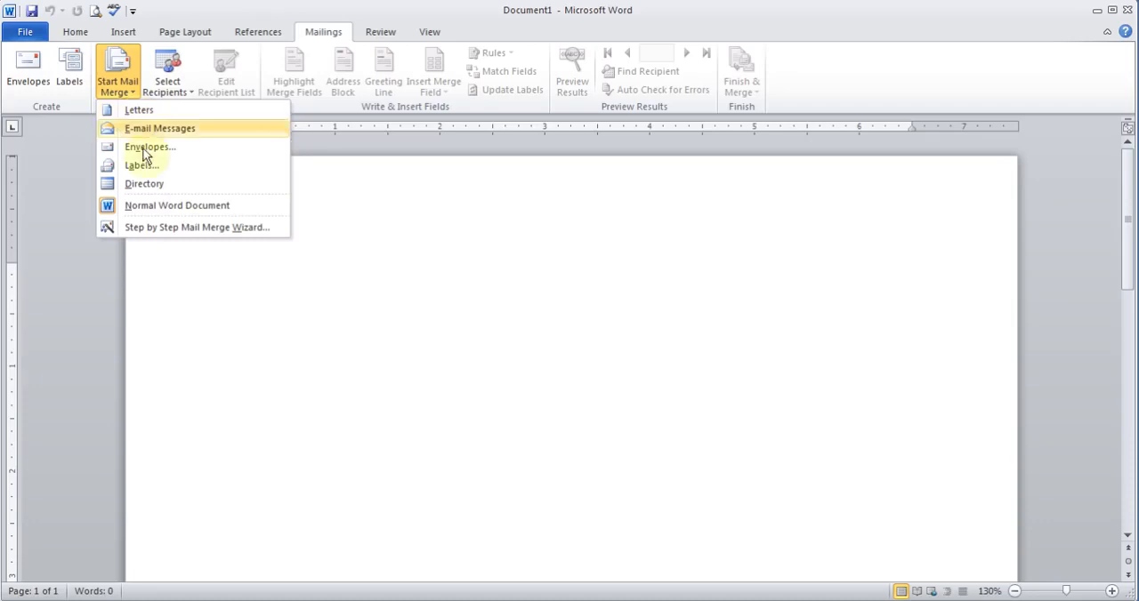
click(166, 229)
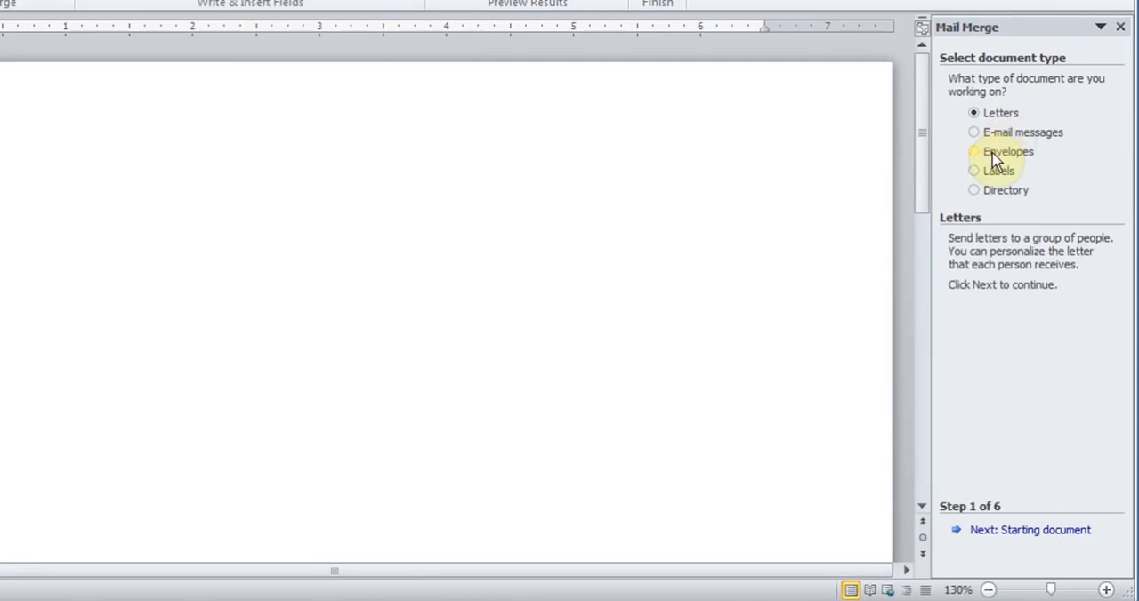
click(1003, 532)
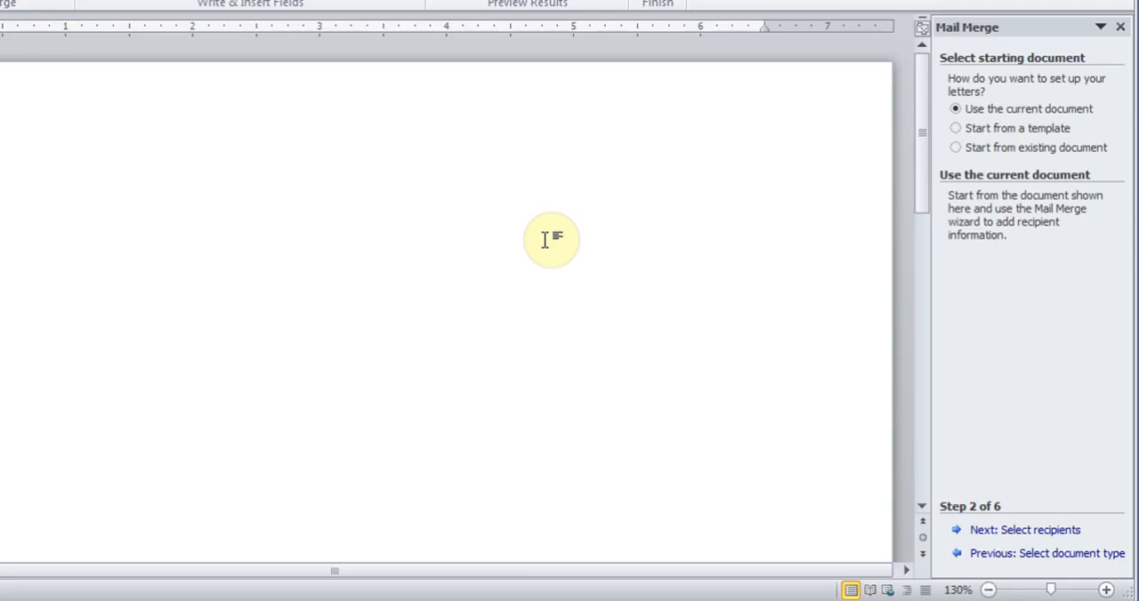
Use the current document as the starting document and advance to selecting recipients.
click(956, 148)
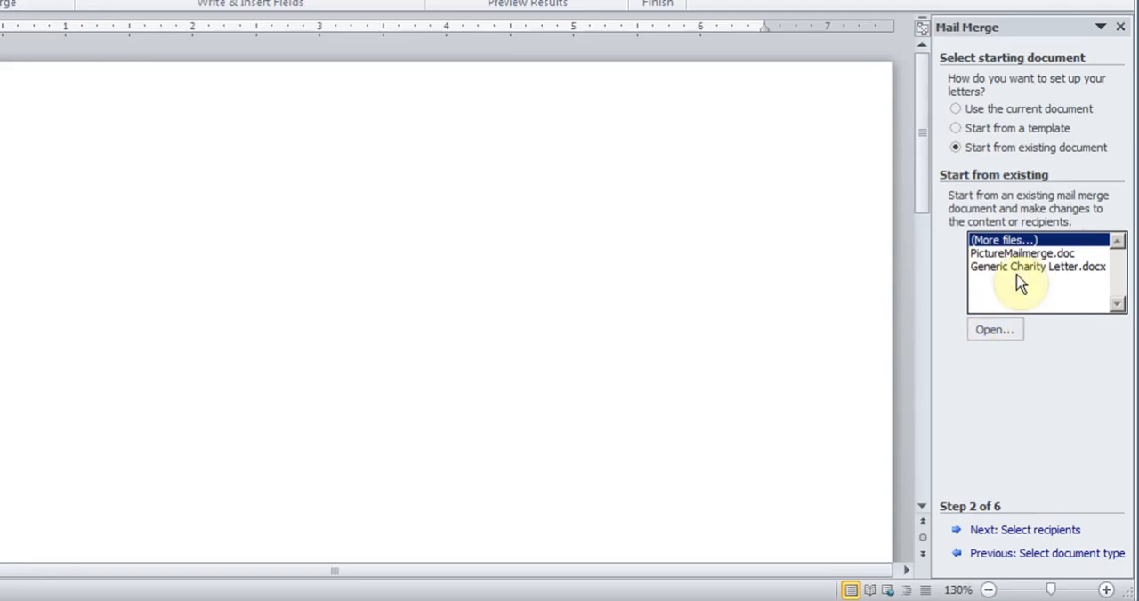
click(954, 109)
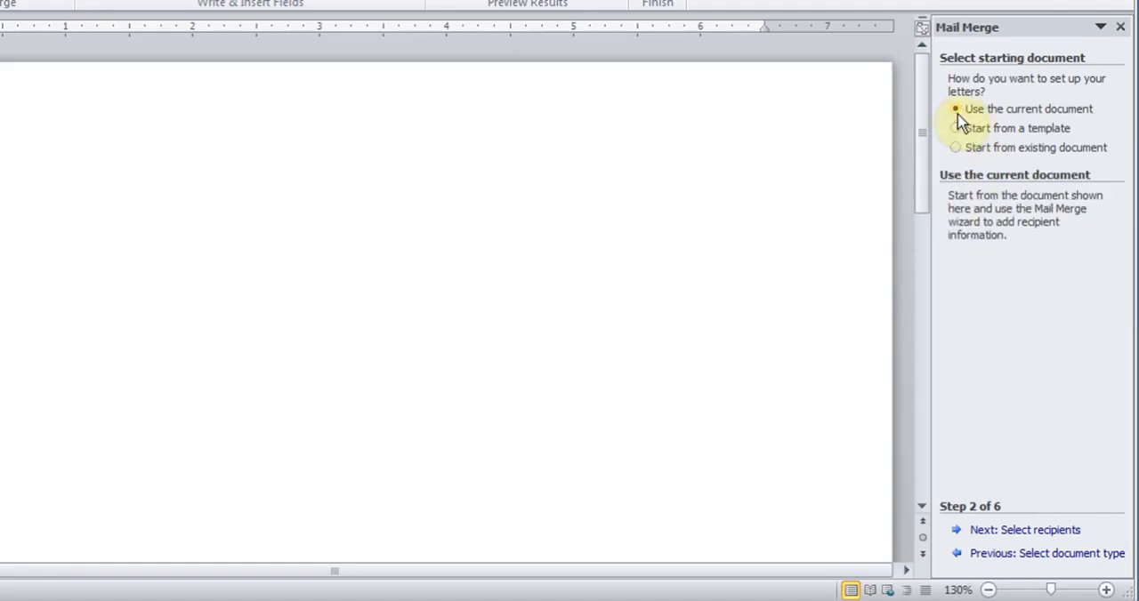
click(1014, 534)
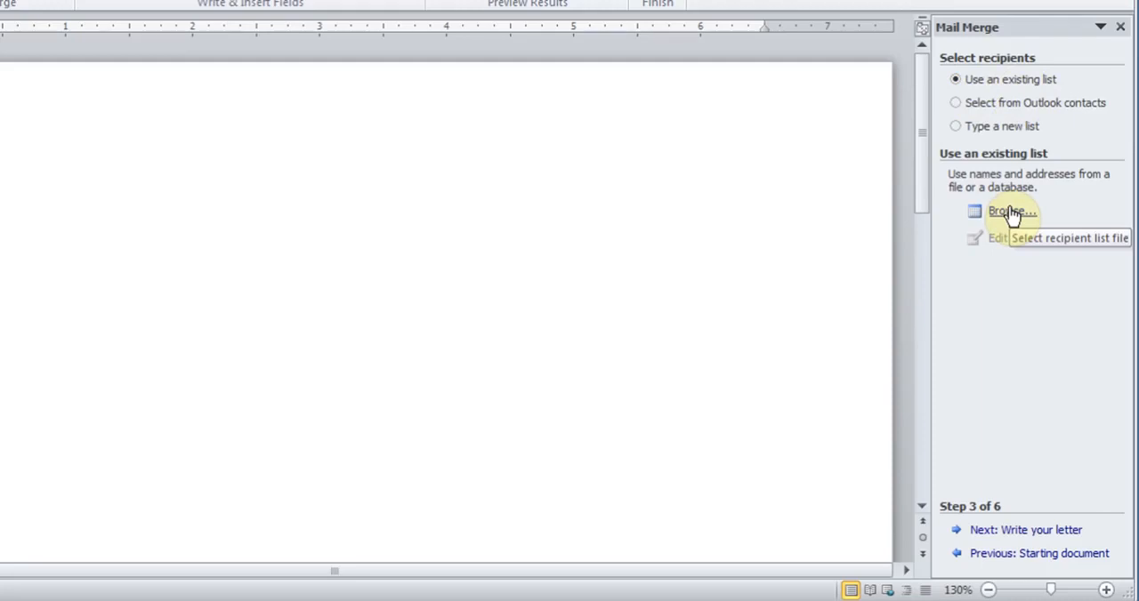
Choose to type a new recipient list, create it, and reposition and widen the New Address List dialog.
click(959, 133)
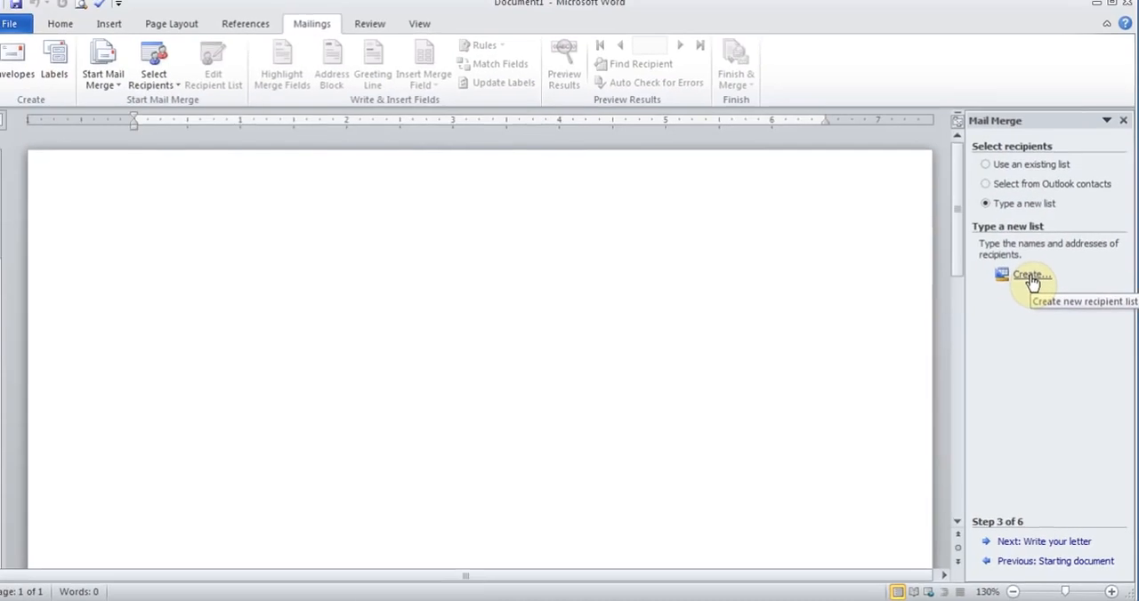
click(1029, 278)
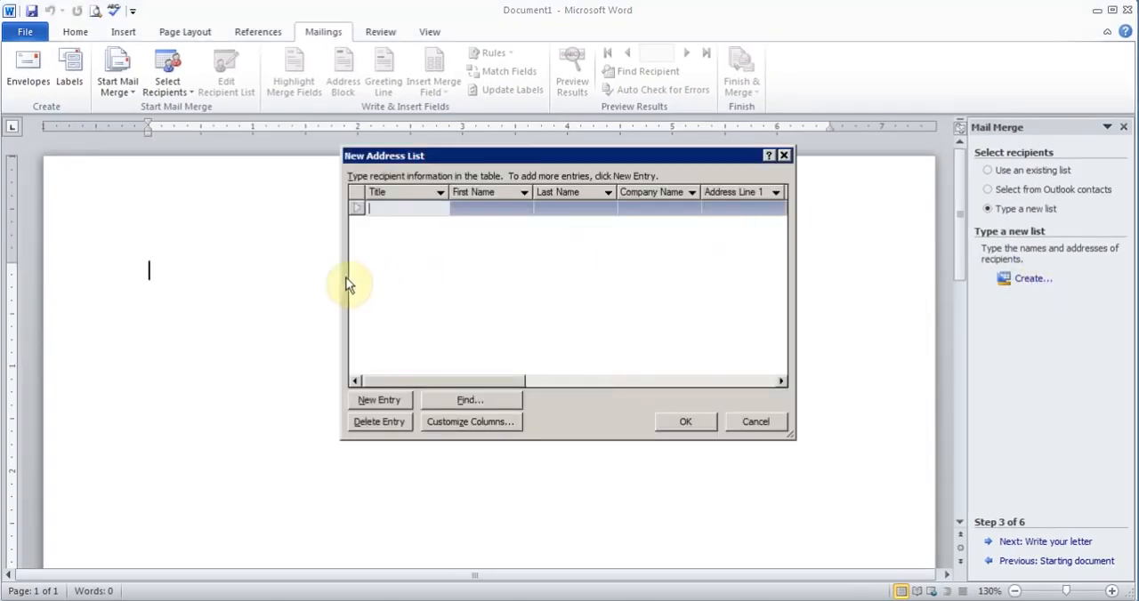
drag(341, 279, 149, 300)
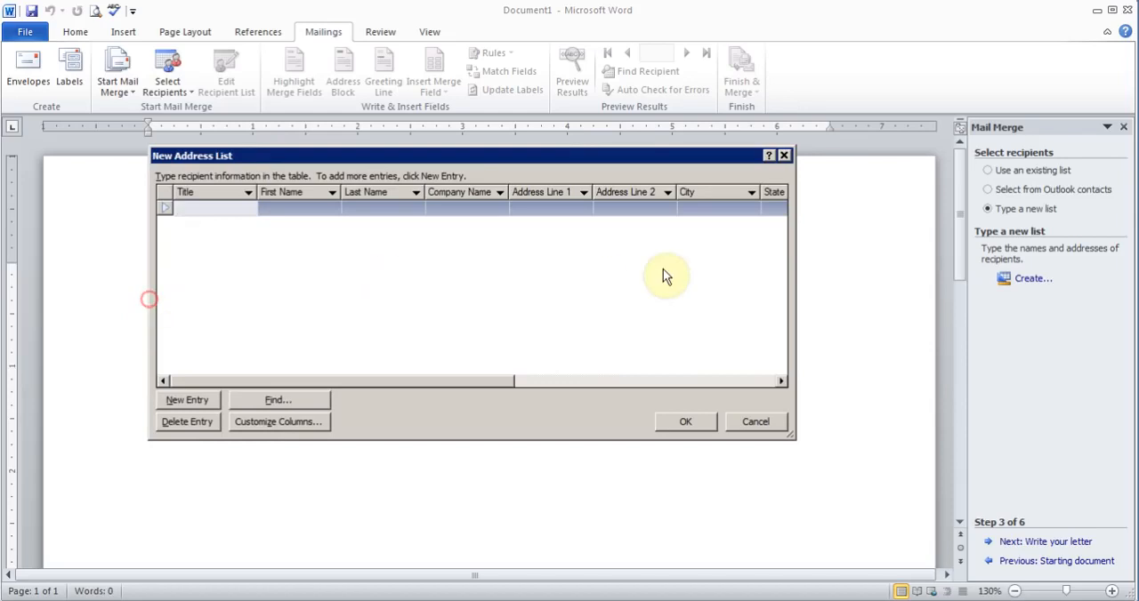
drag(792, 281, 941, 260)
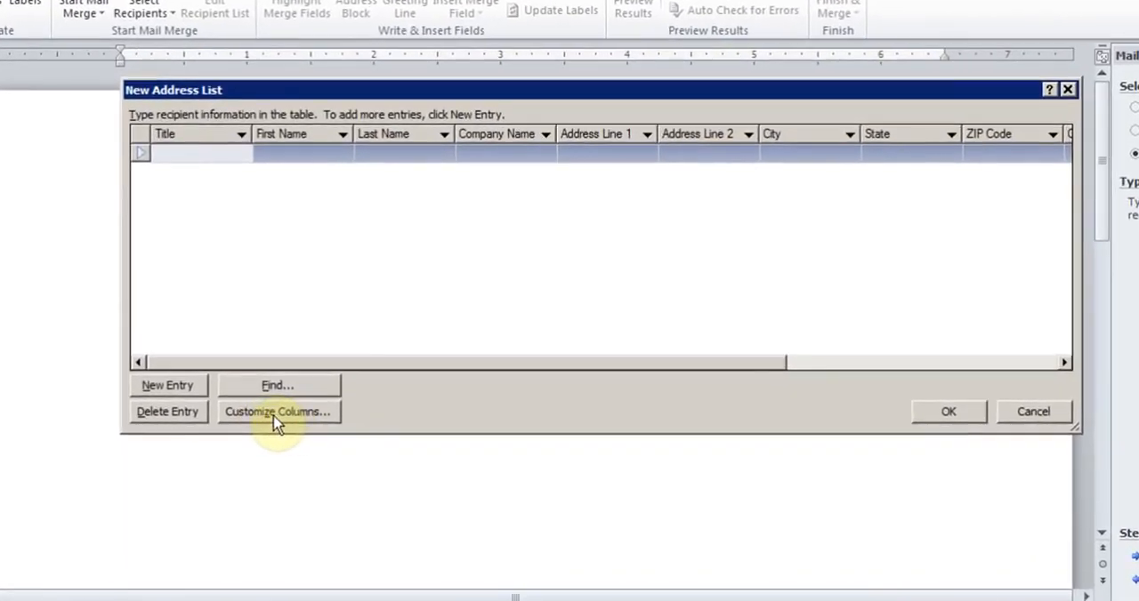
Customize the address list columns by deleting the Home Phone, Country or Region, Work Phone and E-mail Address fields.
click(276, 413)
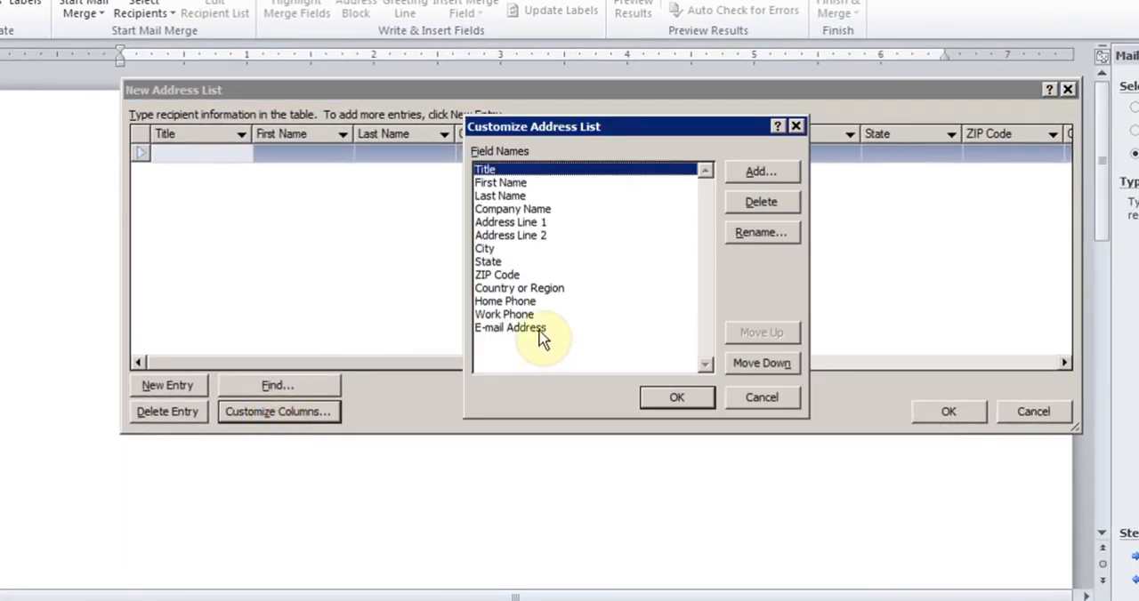
click(515, 301)
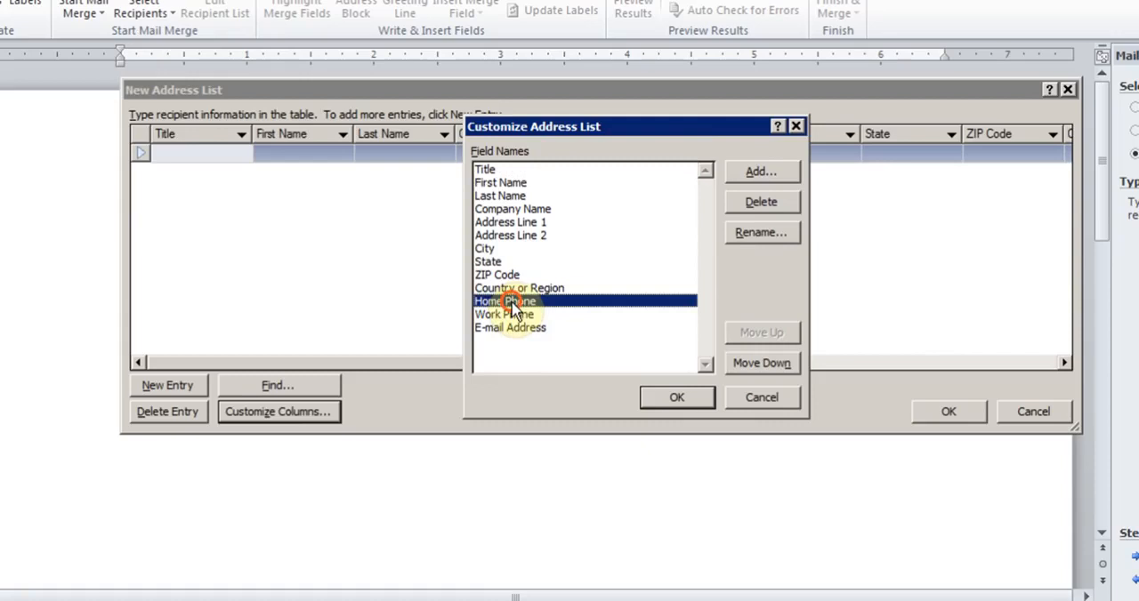
click(758, 206)
click(588, 324)
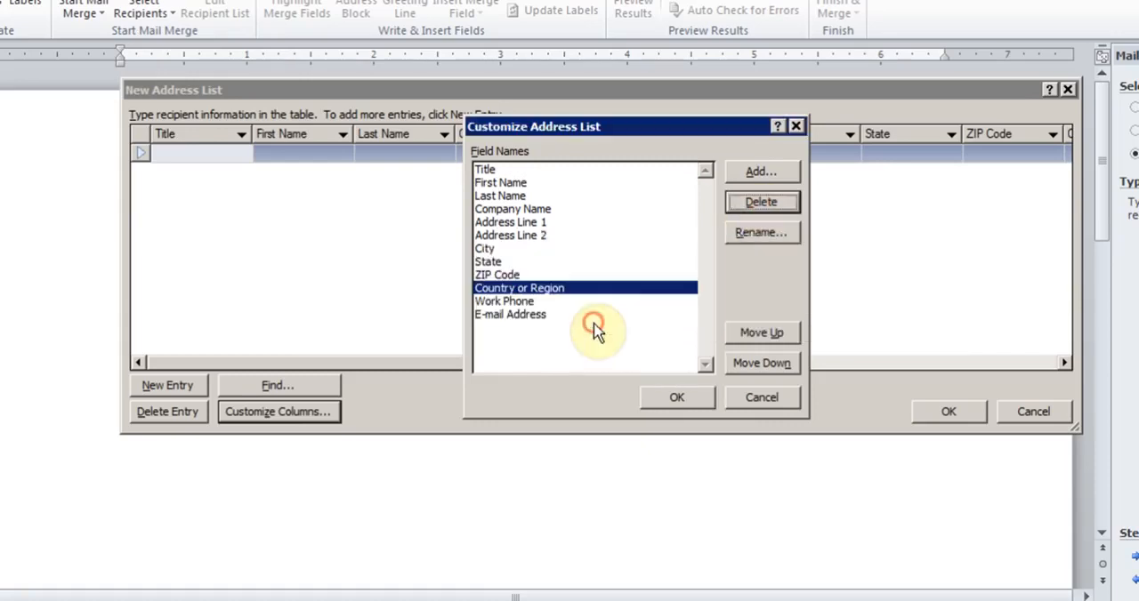
click(748, 203)
click(593, 322)
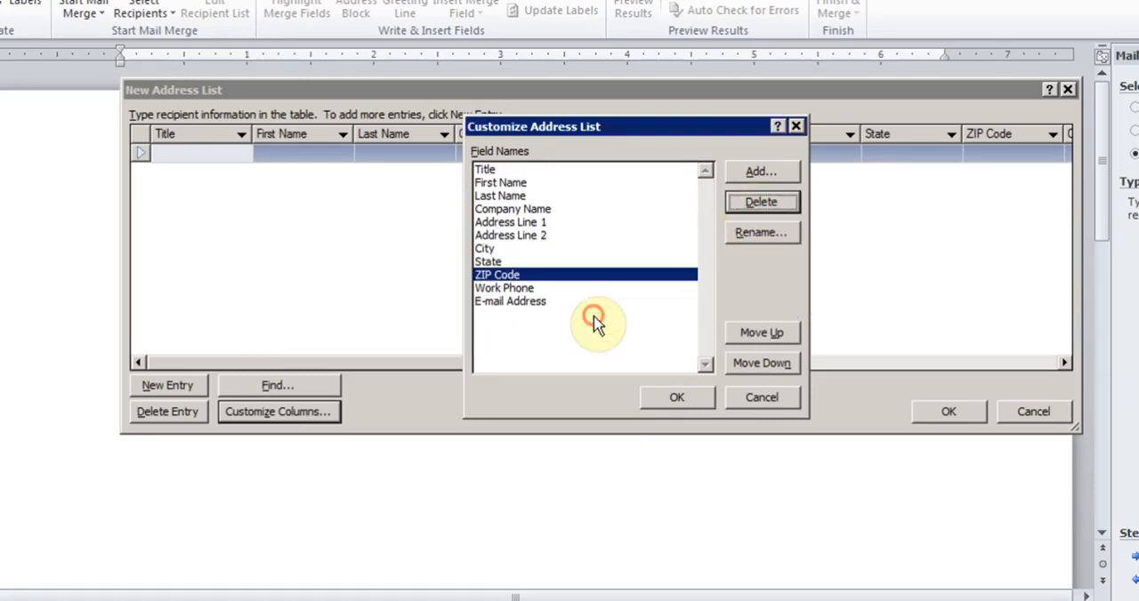
click(514, 289)
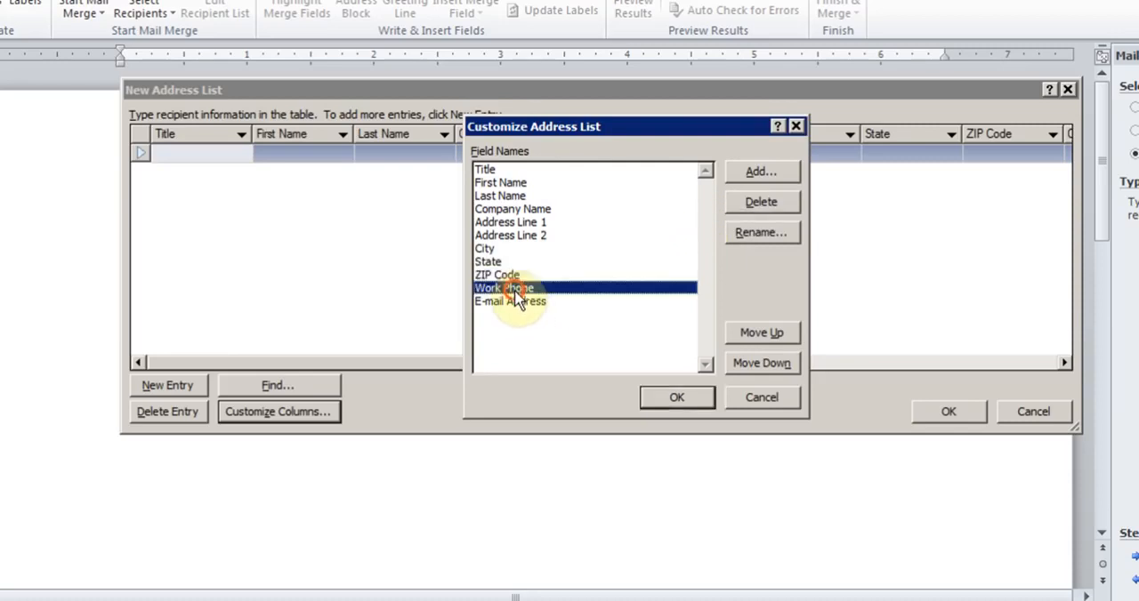
click(746, 203)
click(588, 322)
click(560, 289)
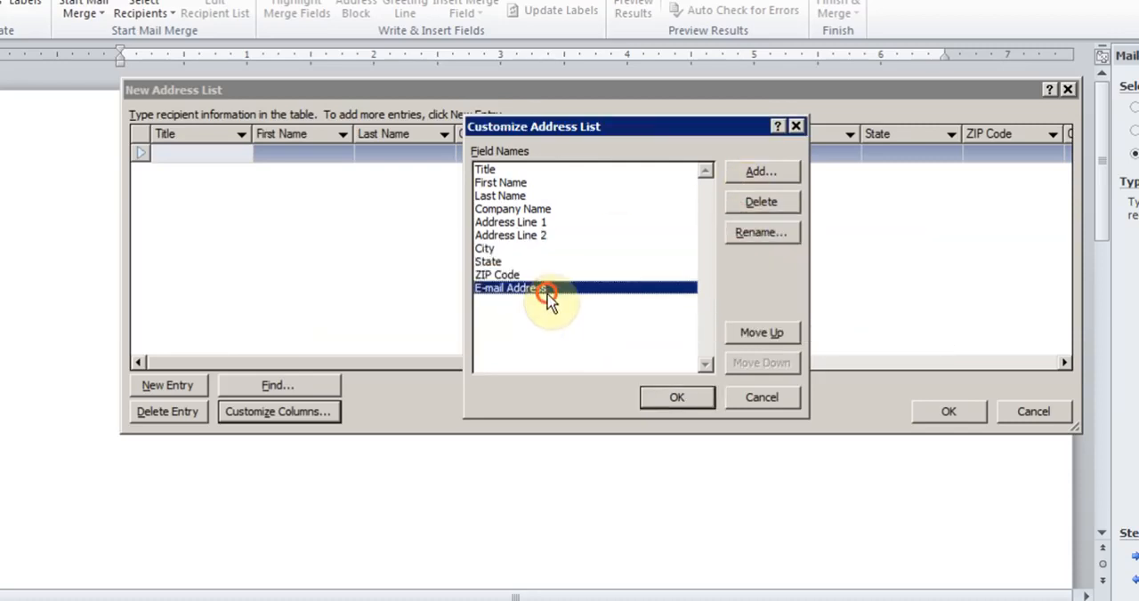
click(756, 202)
click(592, 326)
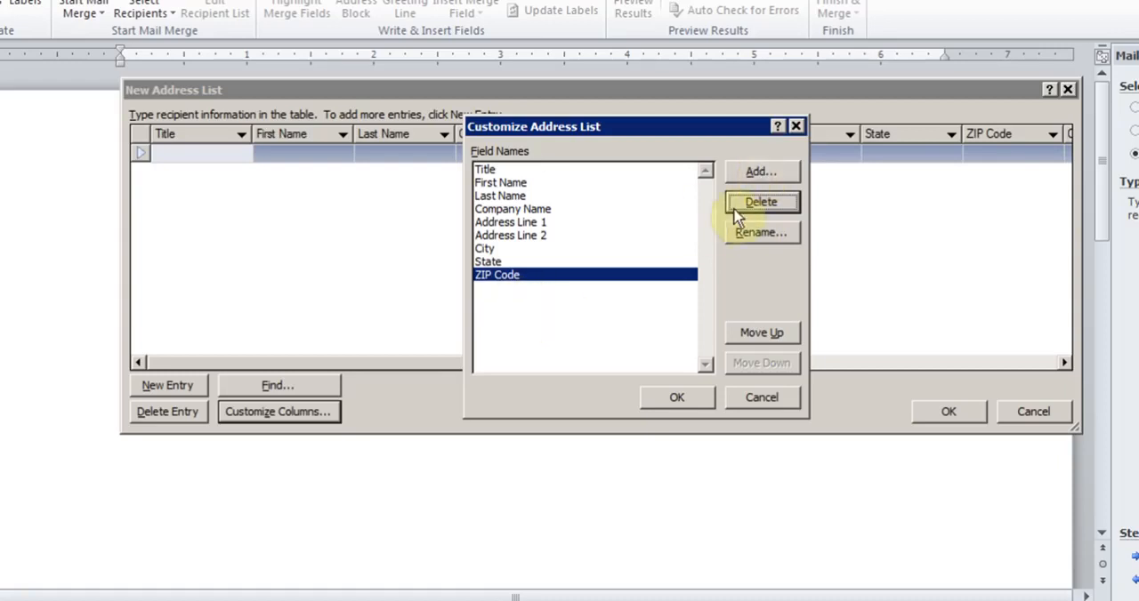
Add a new field named Country and close the column customization.
click(762, 172)
text(Cou)
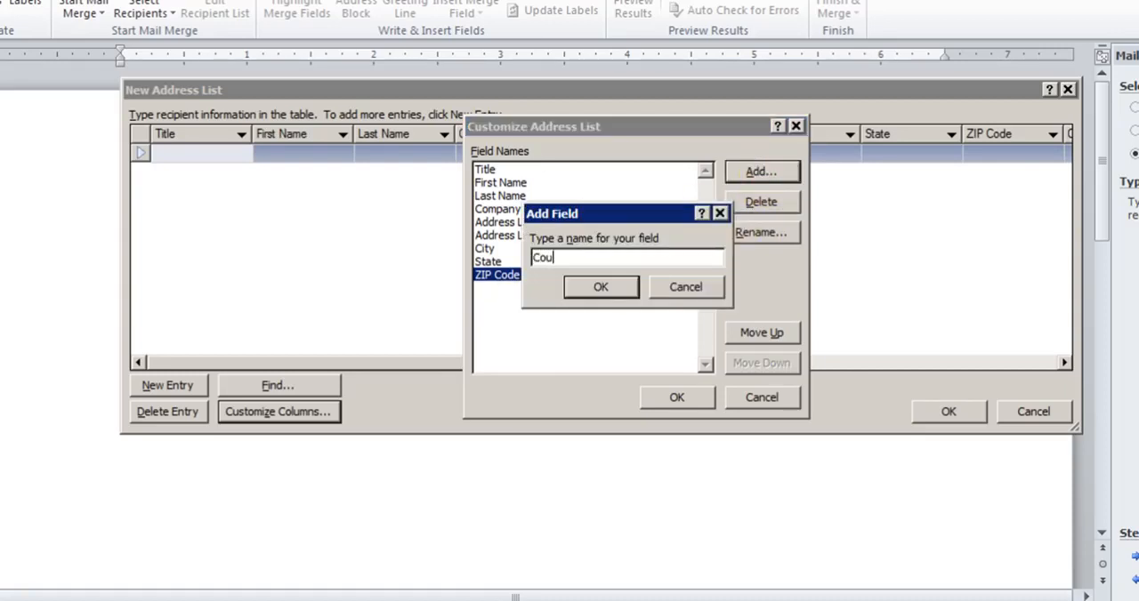
text(ntry)
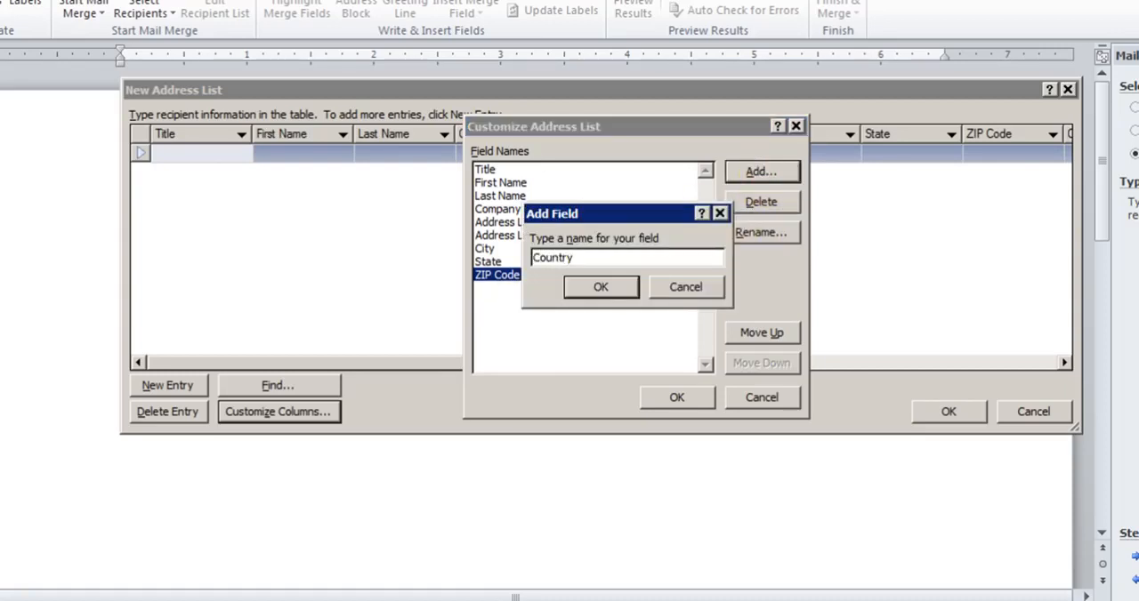
click(596, 290)
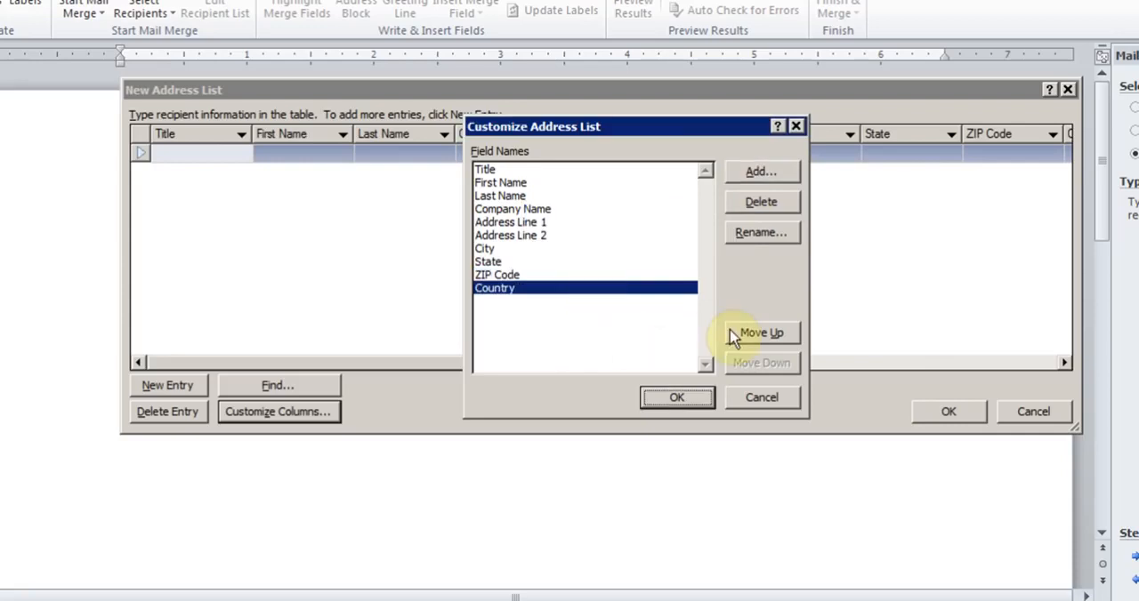
click(676, 398)
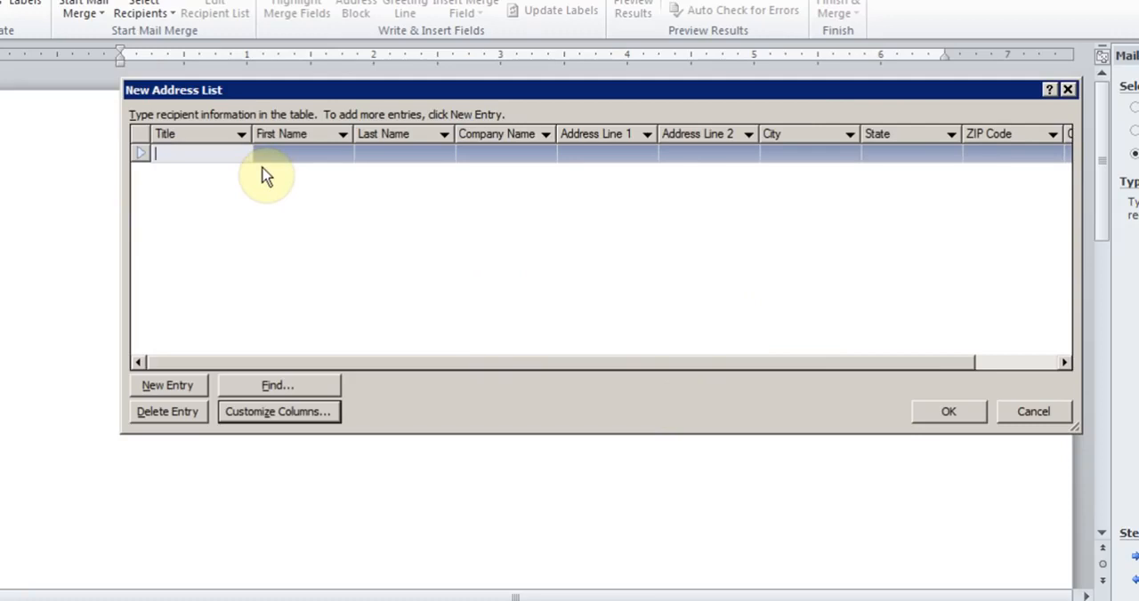
Enter the first recipient's title Mr. along with the first and last names.
text(Mr.)
key(Tab)
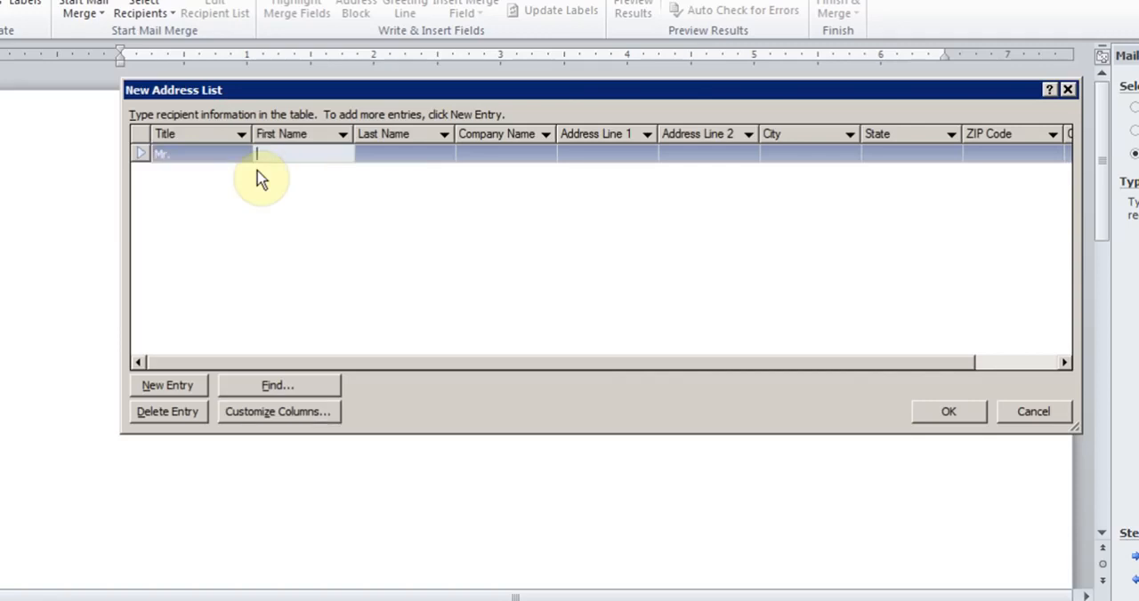
text(John)
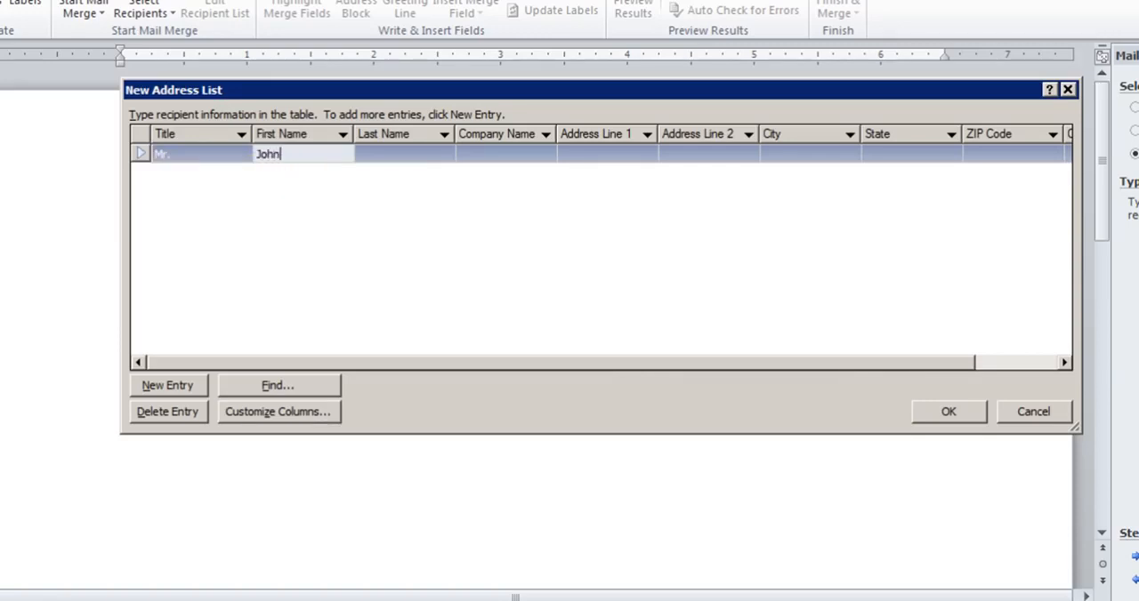
key(Tab)
text(Doe)
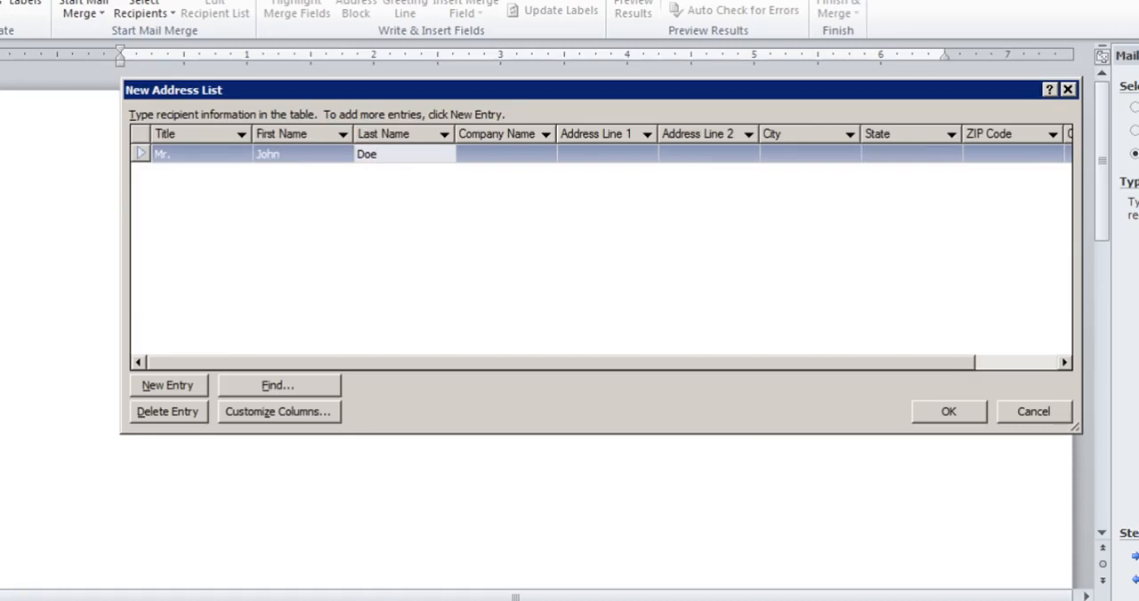
key(Tab)
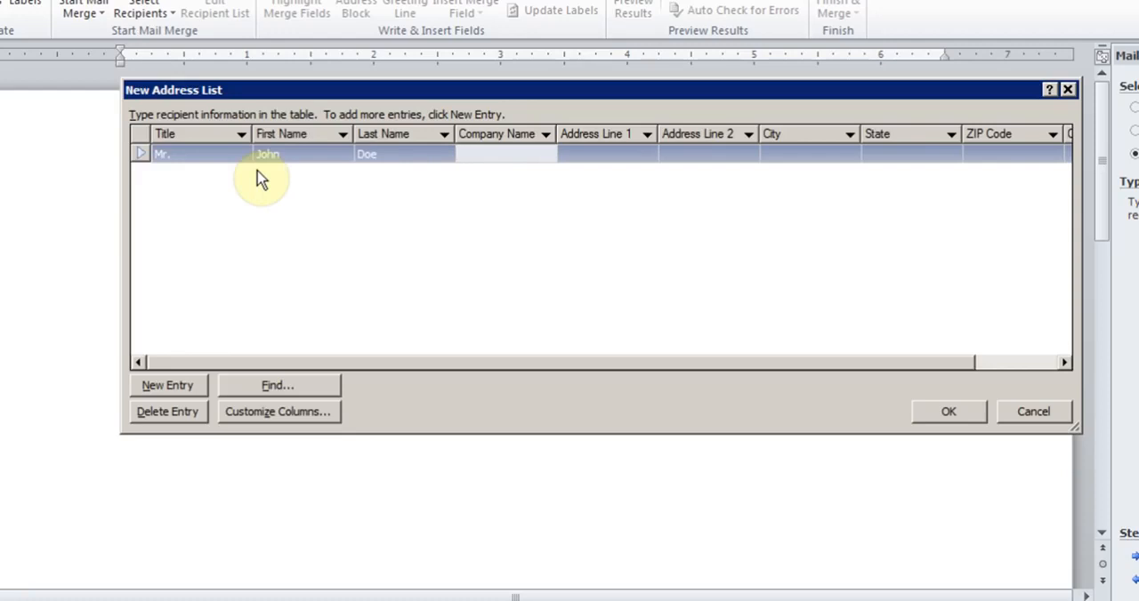
Enter the first recipient's company ABC Company and both street address lines.
text(ABC Company)
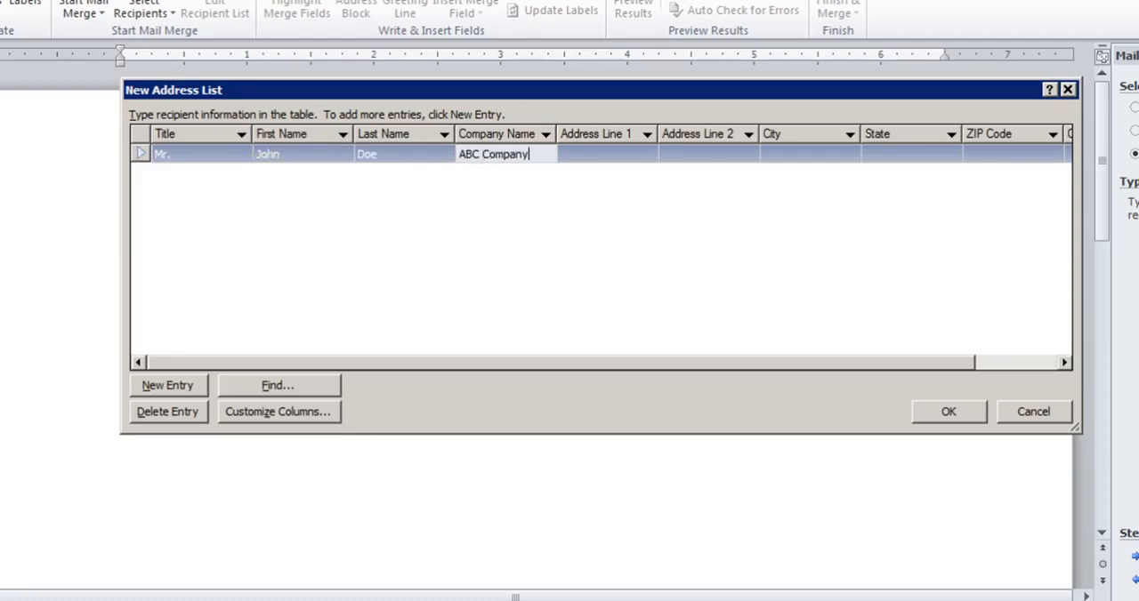
key(Tab)
text(123 )
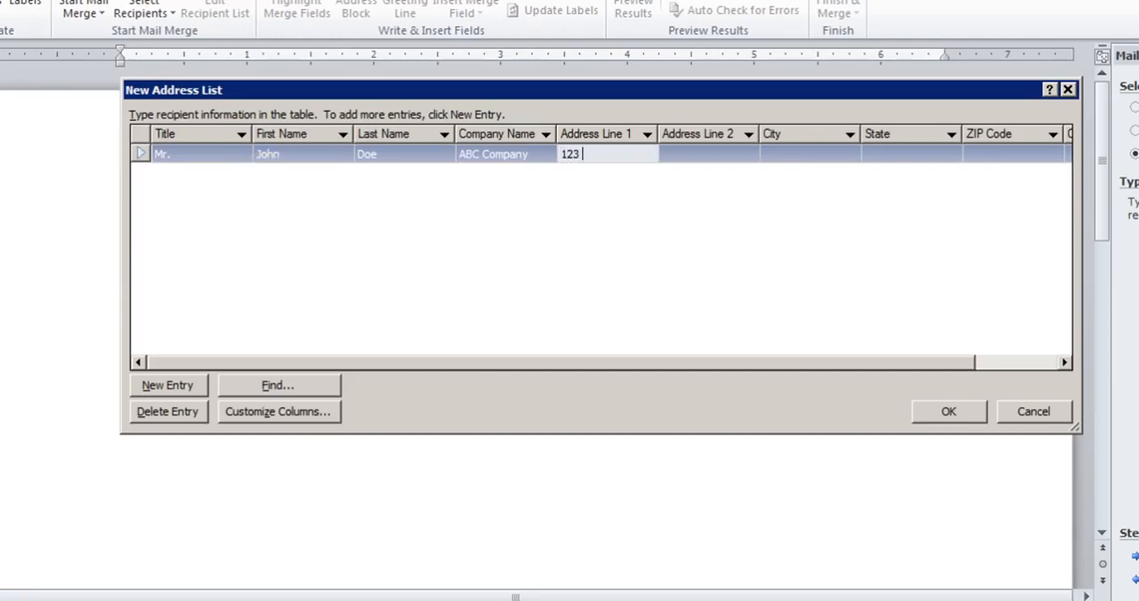
text(Bloor)
key(Tab)
text(Suite )
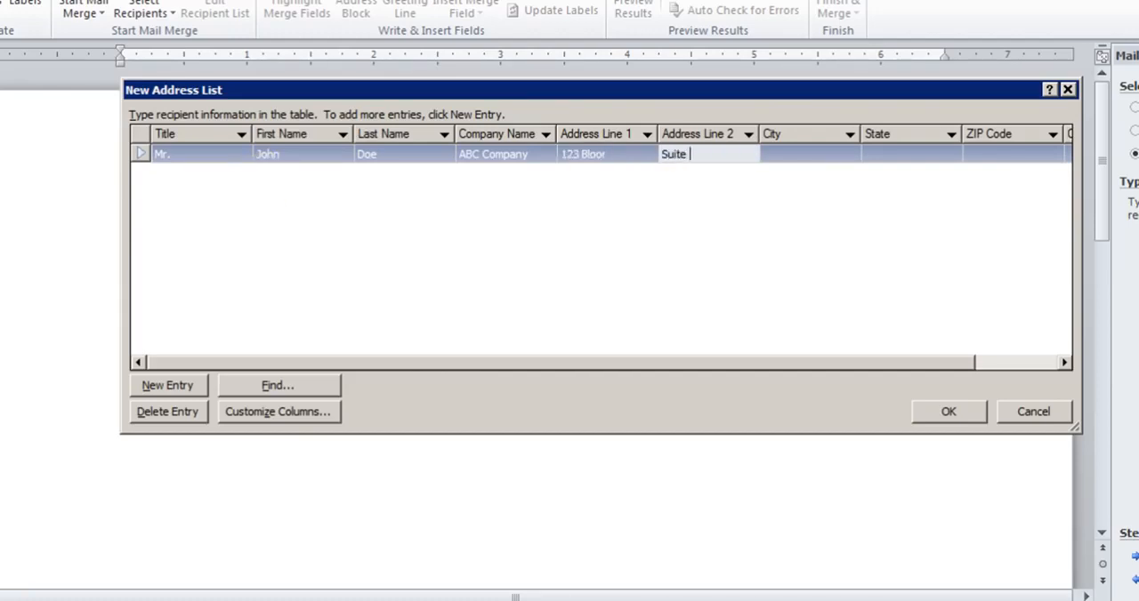
text(300)
key(Tab)
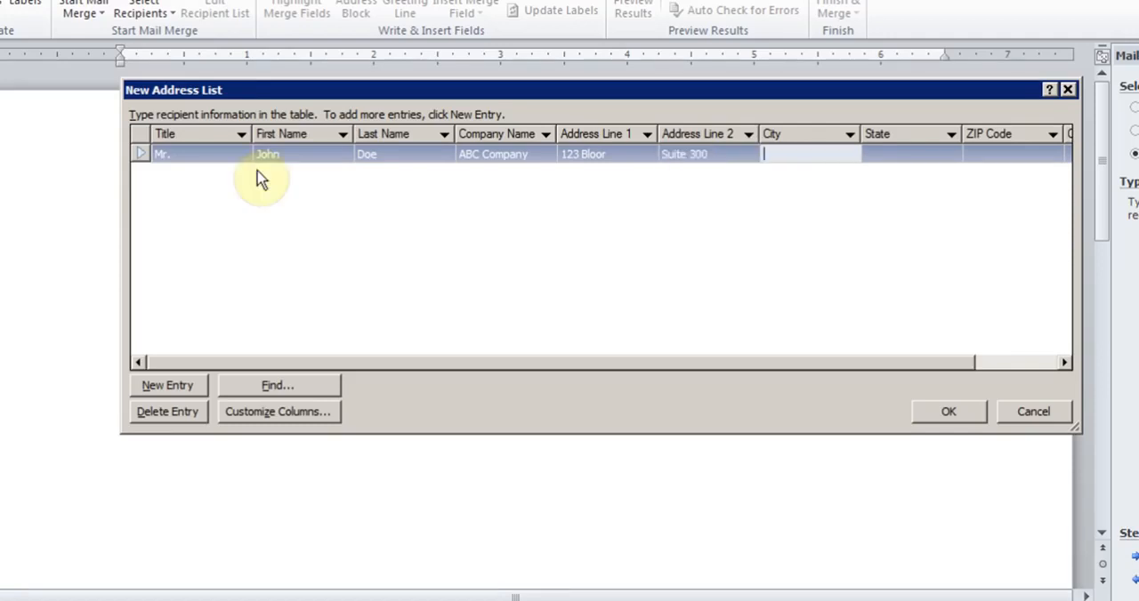
Enter the first recipient's city, state, ZIP code and country India.
text(Mumbai)
key(Tab)
text(Mah)
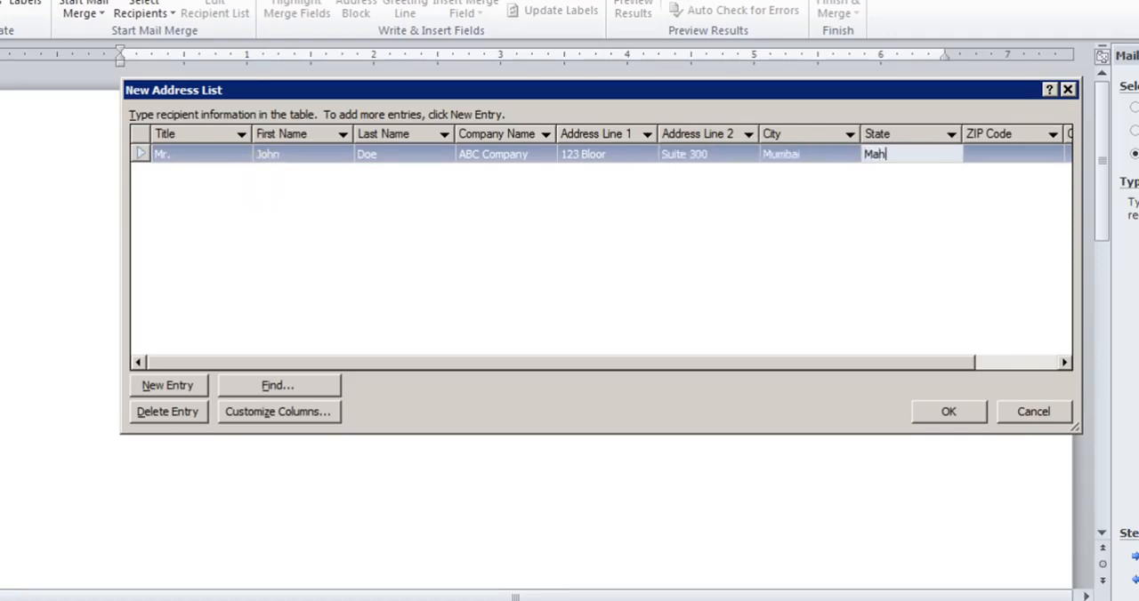
text(arashtra)
key(Tab)
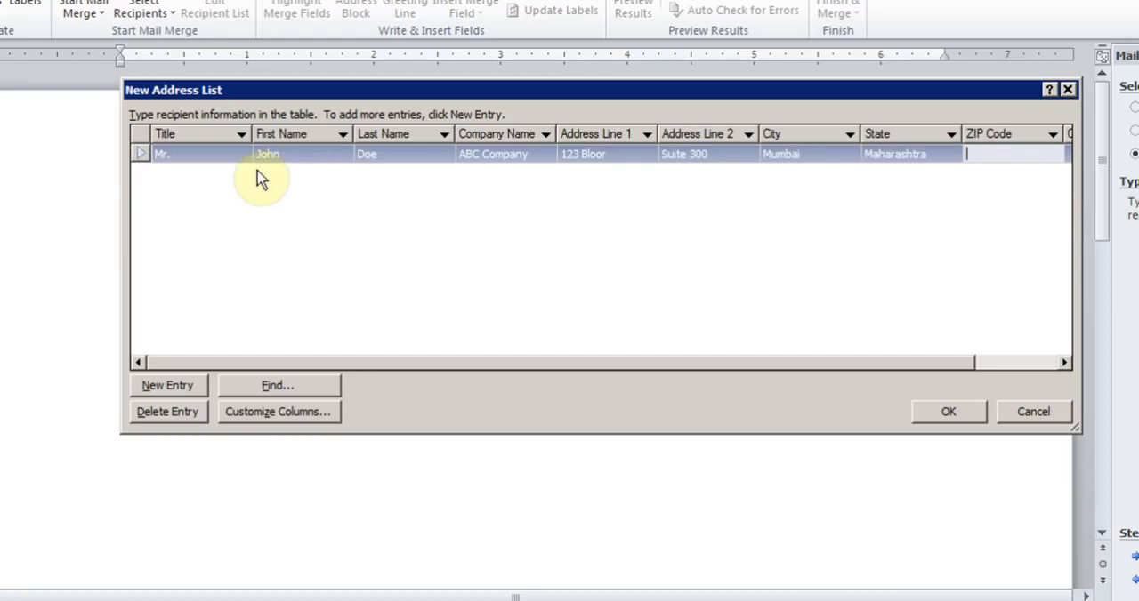
text(400010)
key(Tab)
text(India)
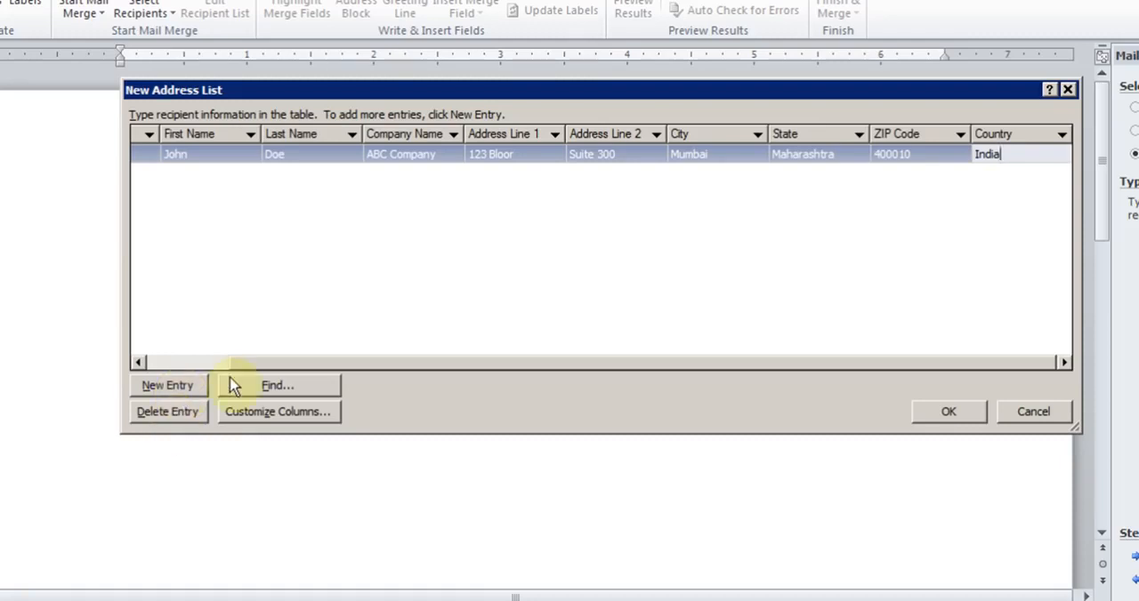
Add further recipient entries starting with the title Mrs., then confirm the new address list.
key(Tab)
text(Mrs.)
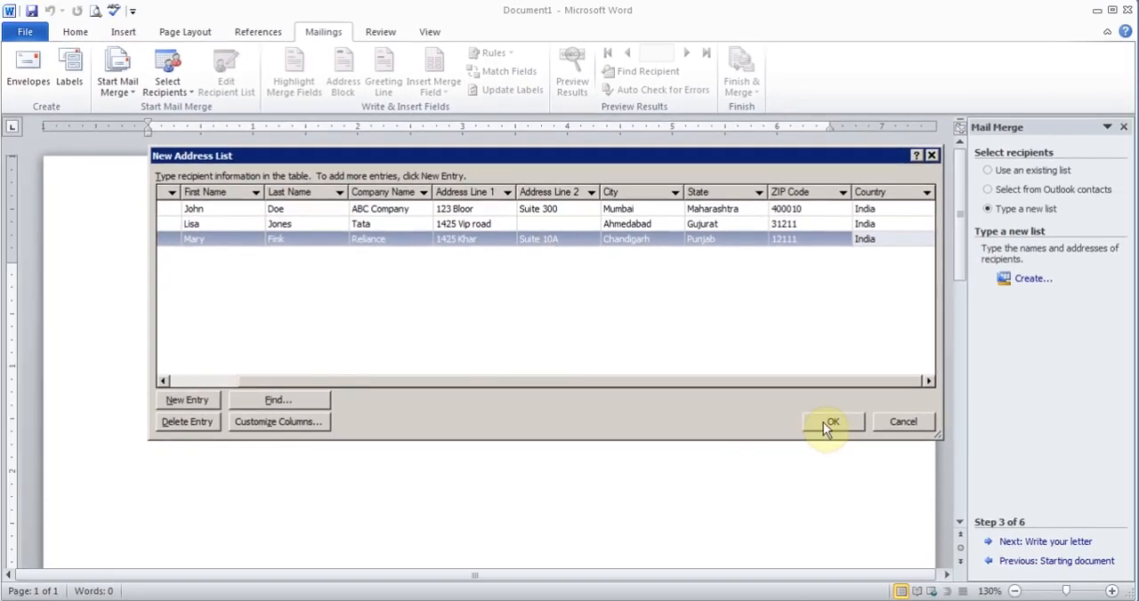
click(823, 422)
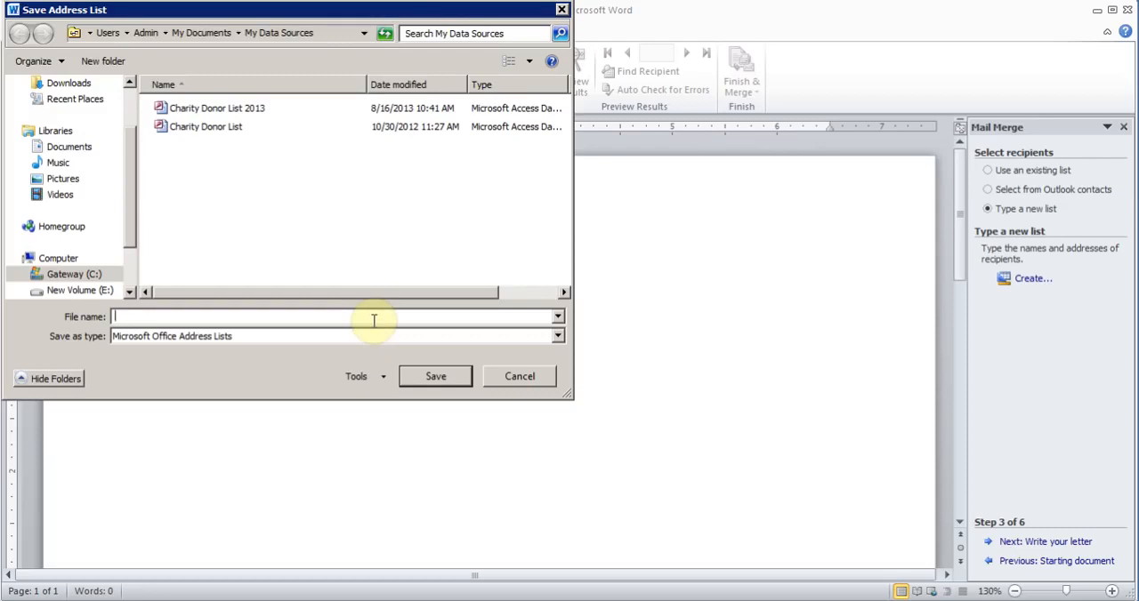
Save the new address list under the file name Indian Chairty List.
text(Indian)
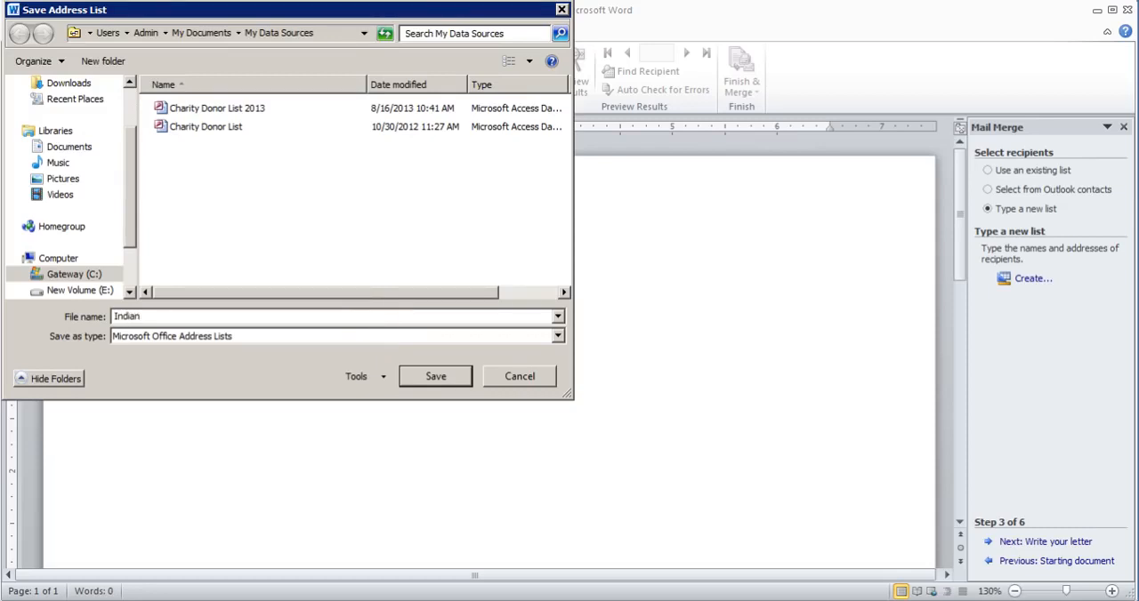
text( Chairty List)
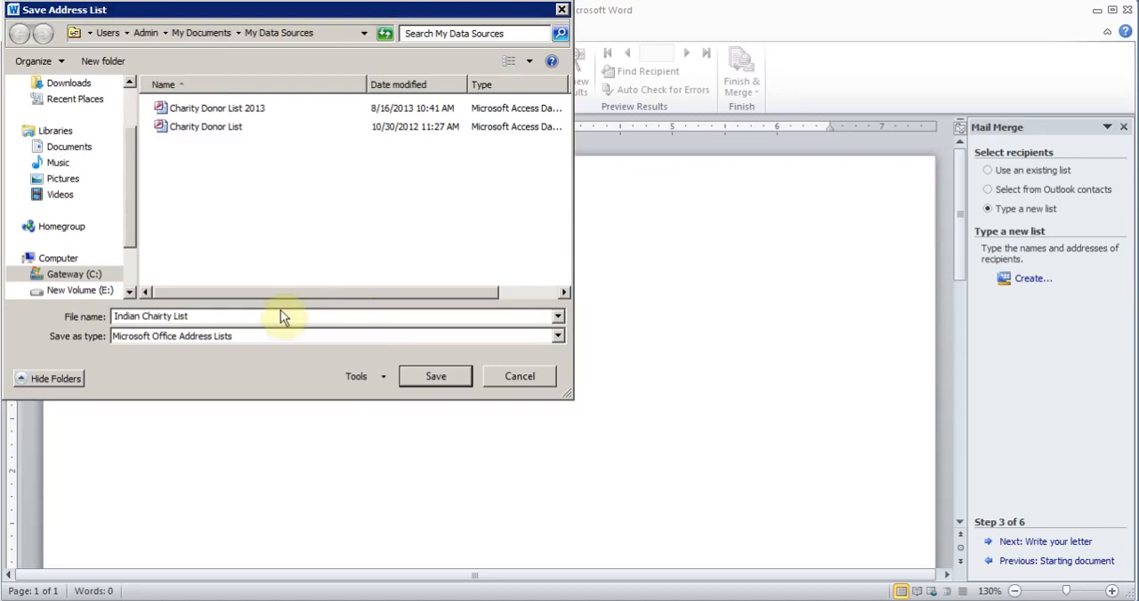
click(435, 384)
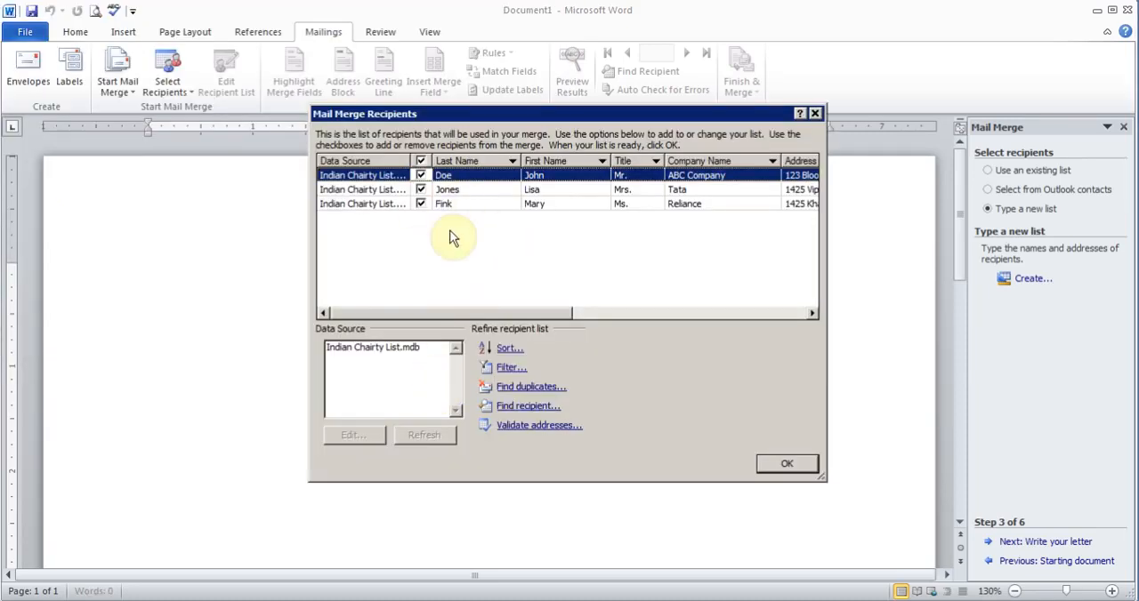
Accept the recipient list and advance the wizard to the letter-writing step.
click(787, 463)
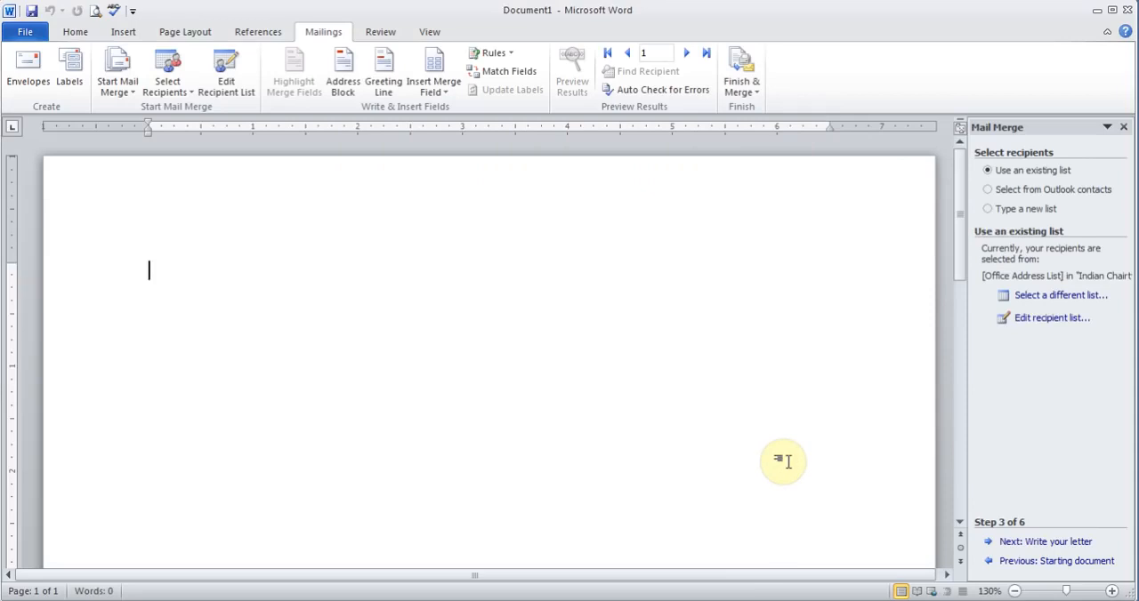
click(1036, 545)
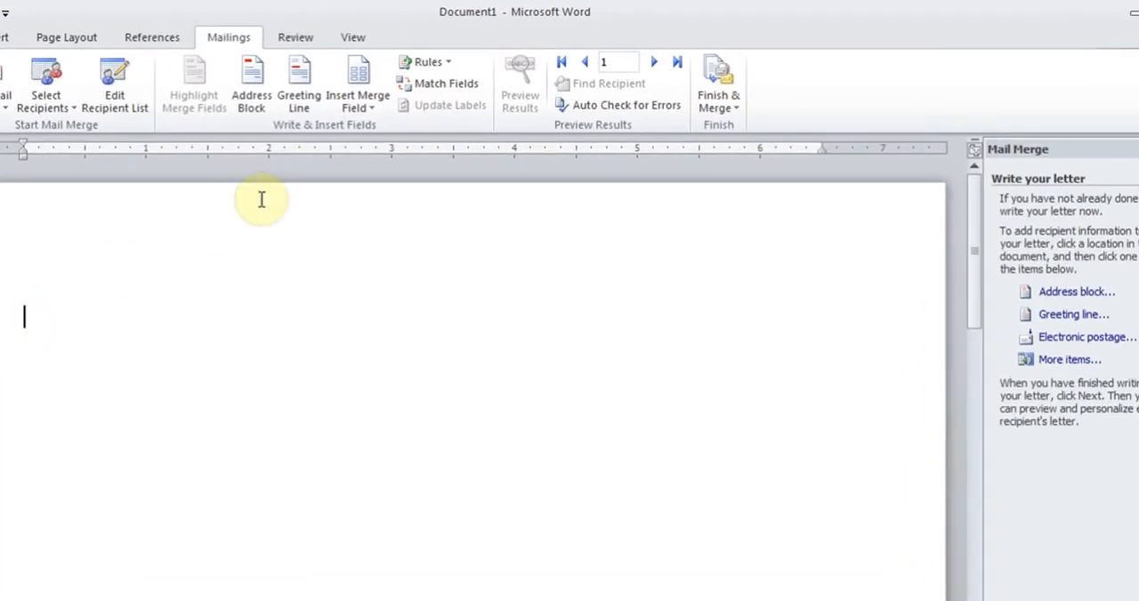
Insert the Title, First_Name and Last_Name merge fields on the first line and start a new line.
click(369, 108)
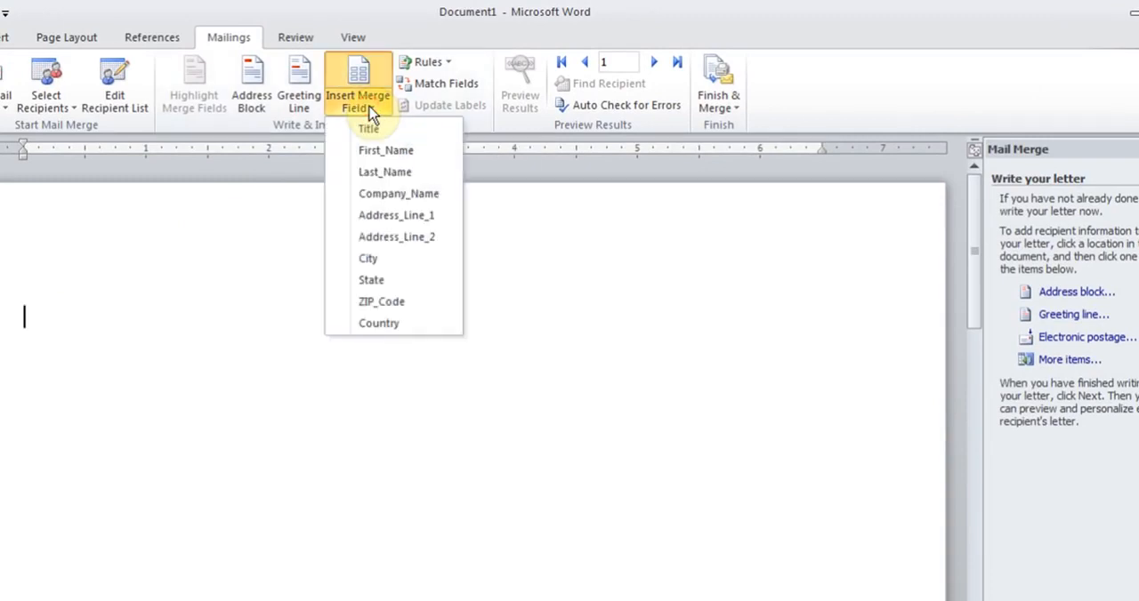
click(370, 129)
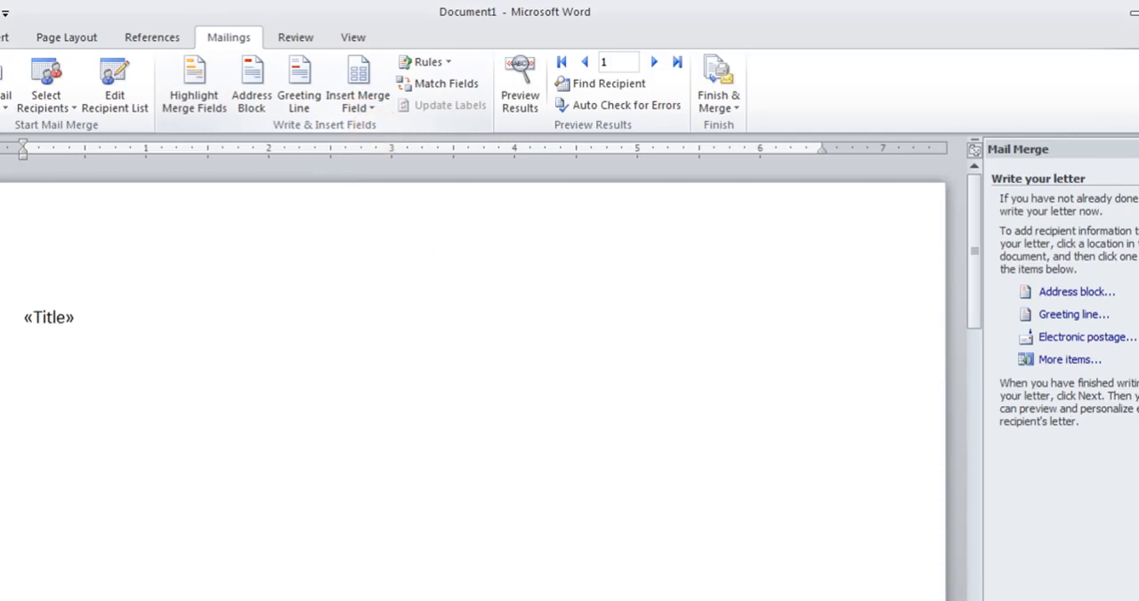
click(360, 105)
click(376, 152)
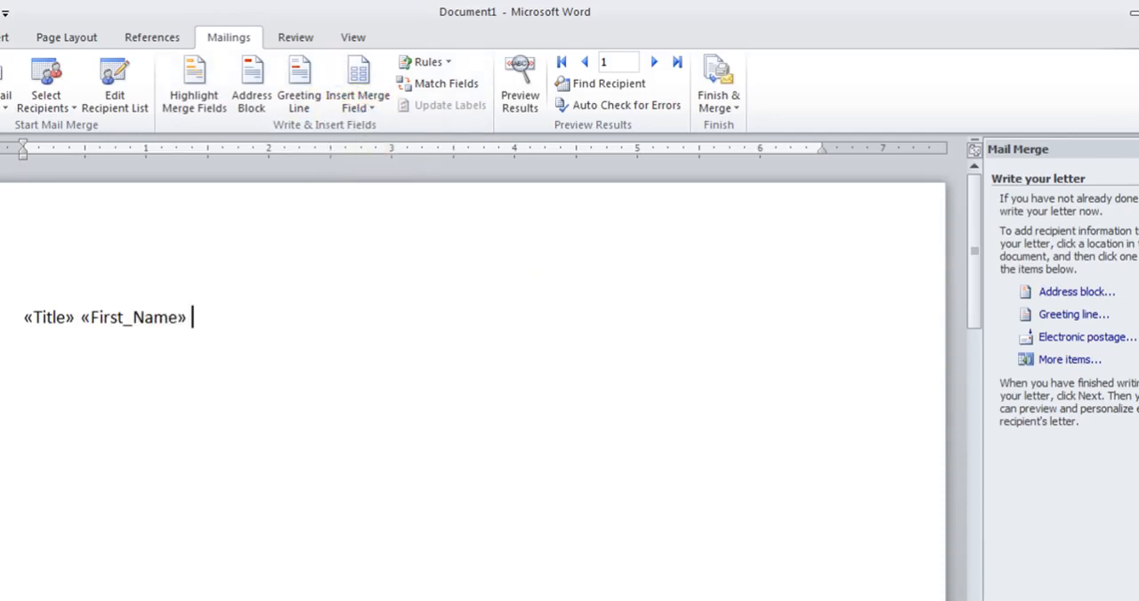
click(360, 107)
click(383, 173)
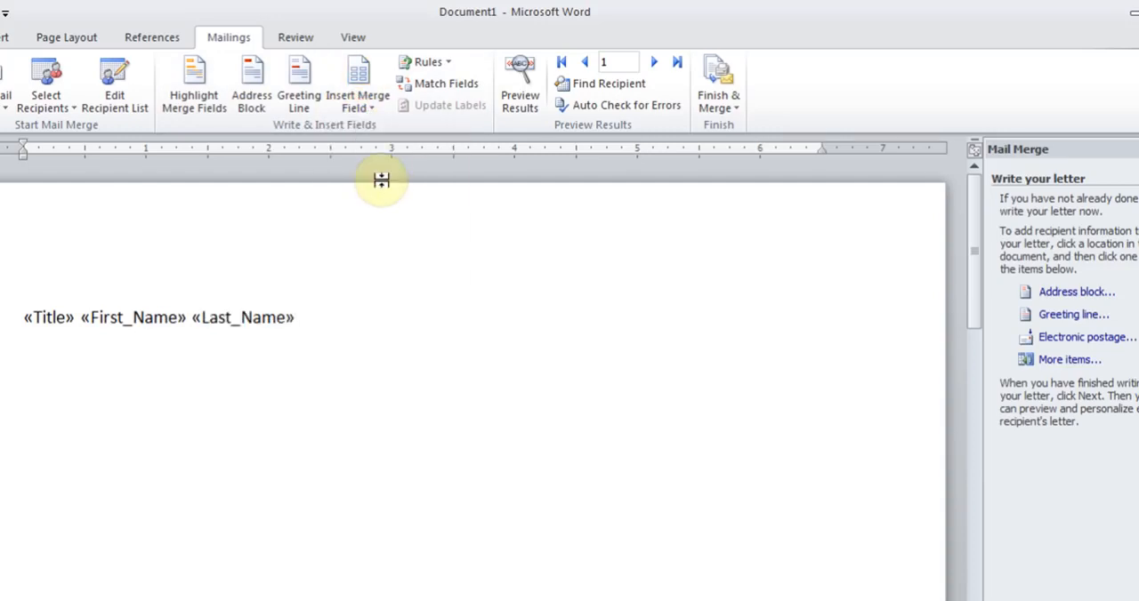
key(Return)
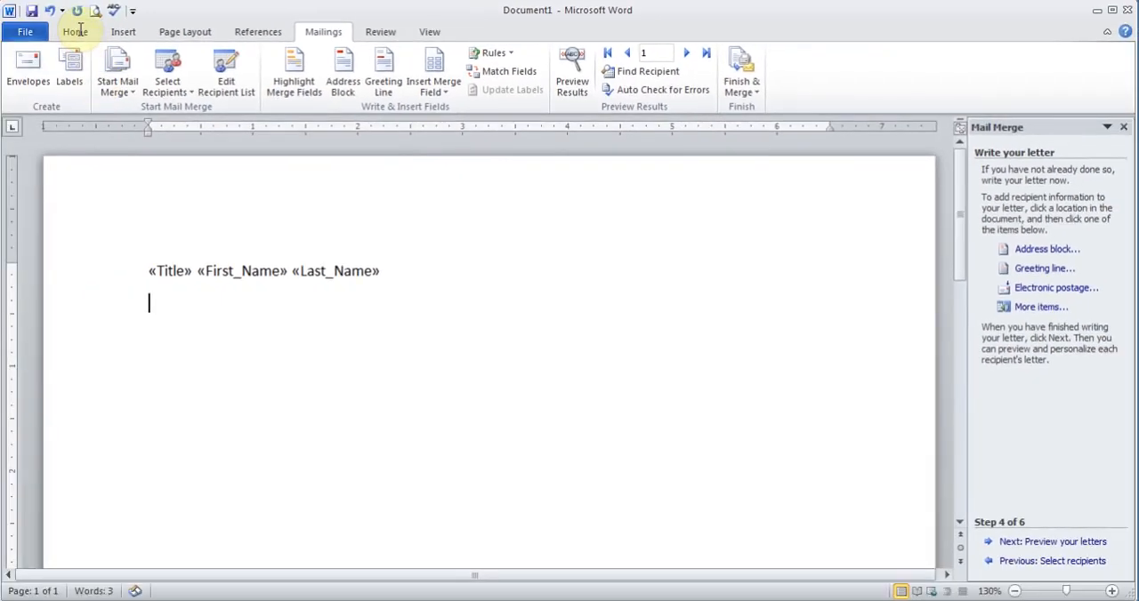
Apply the No Spacing style to the merge field lines.
click(78, 31)
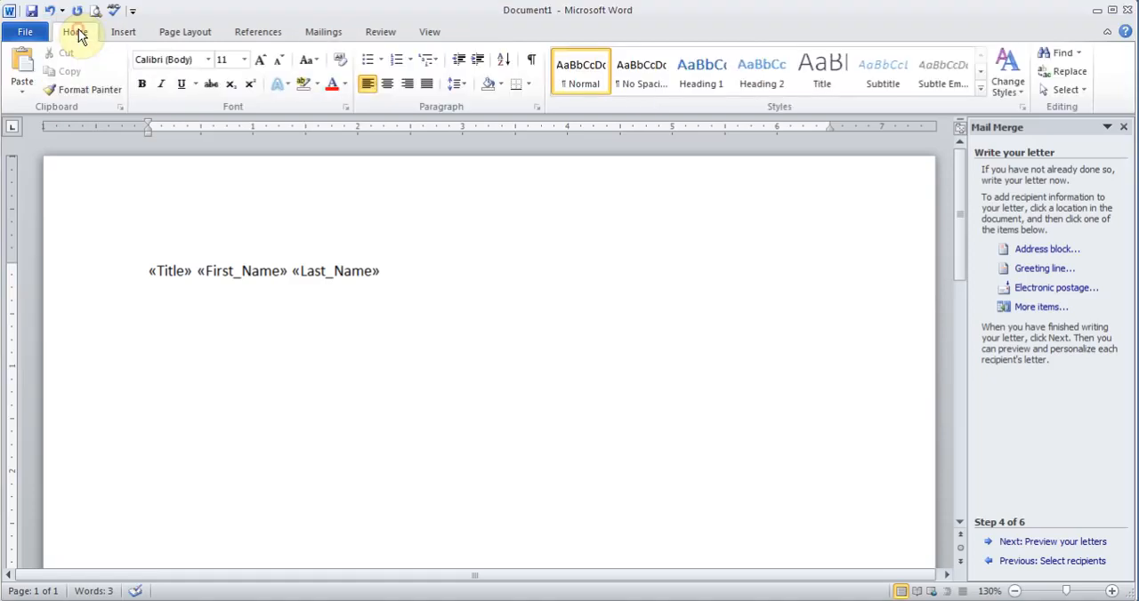
drag(147, 271, 301, 345)
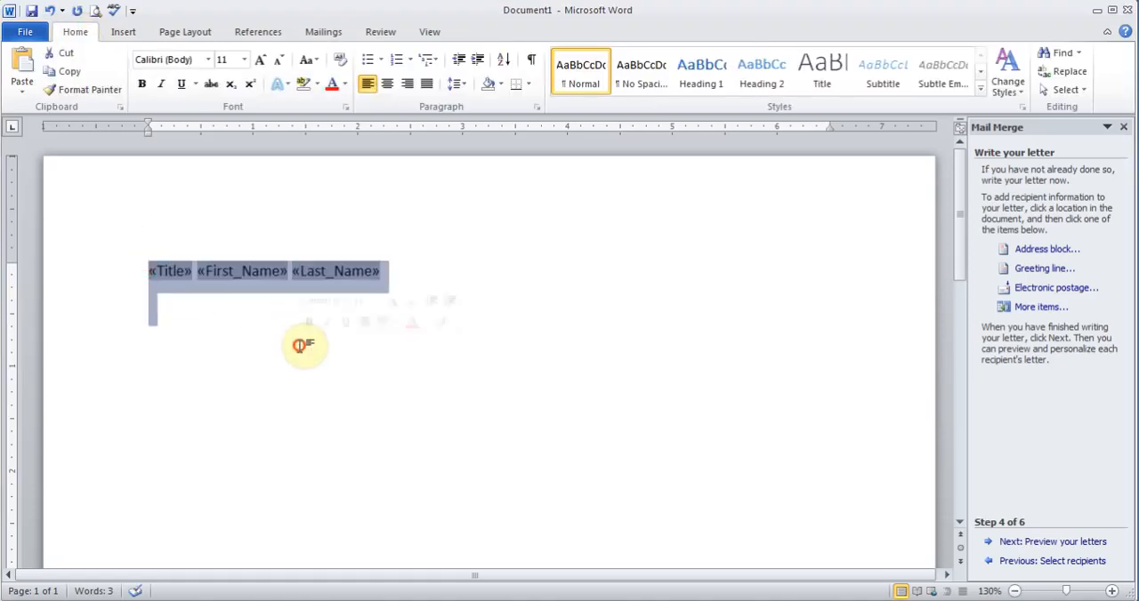
click(639, 78)
click(223, 294)
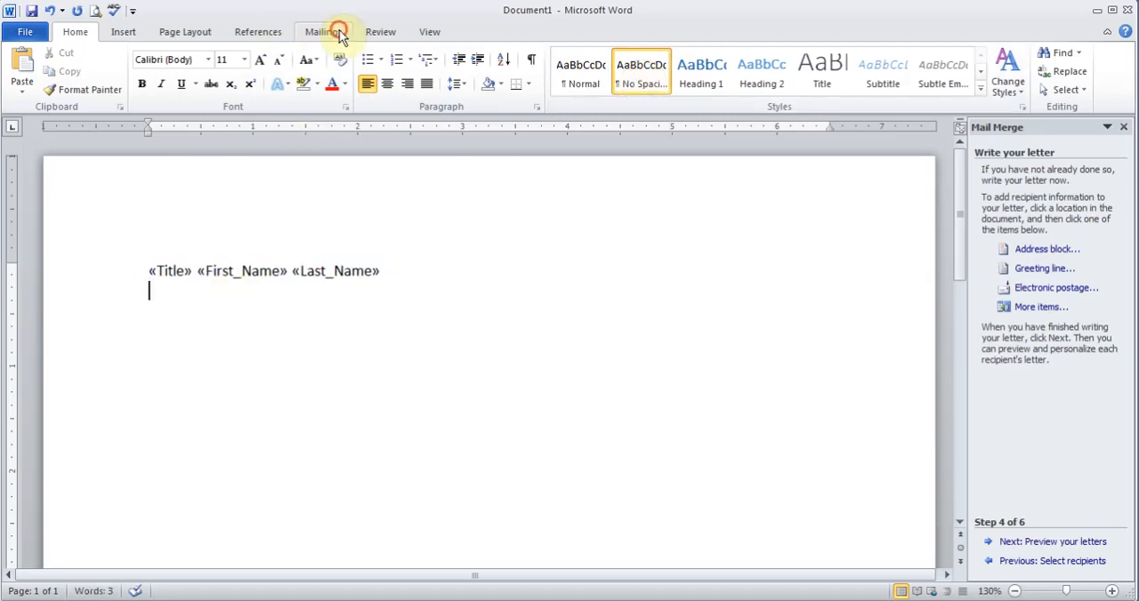
Insert the Company_Name and Address_Line_1 merge fields on separate lines below the name.
click(322, 33)
click(449, 90)
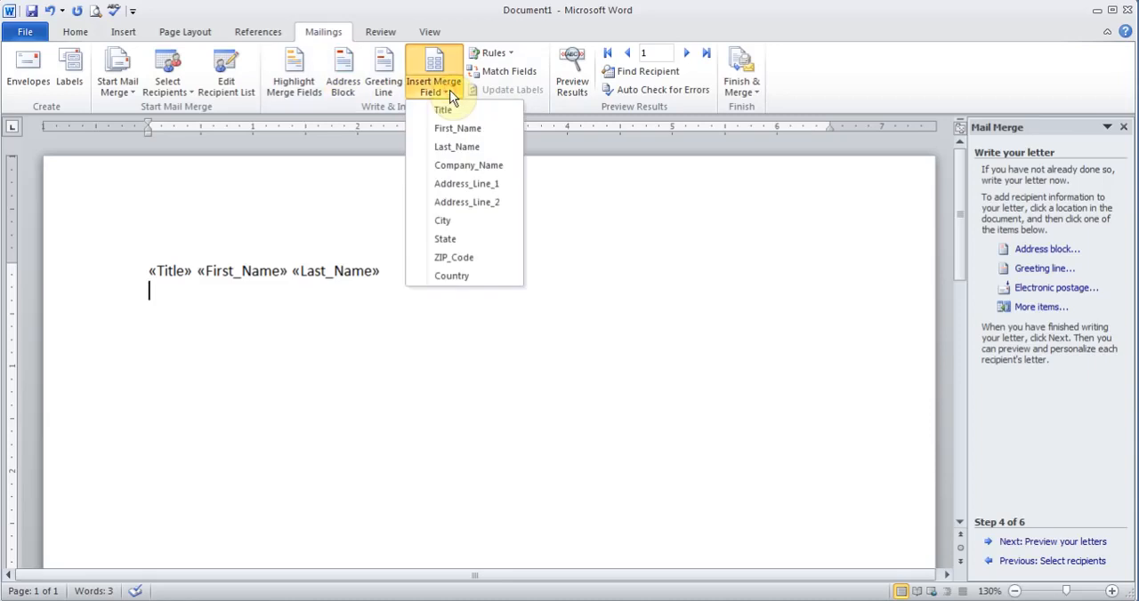
click(456, 164)
key(Return)
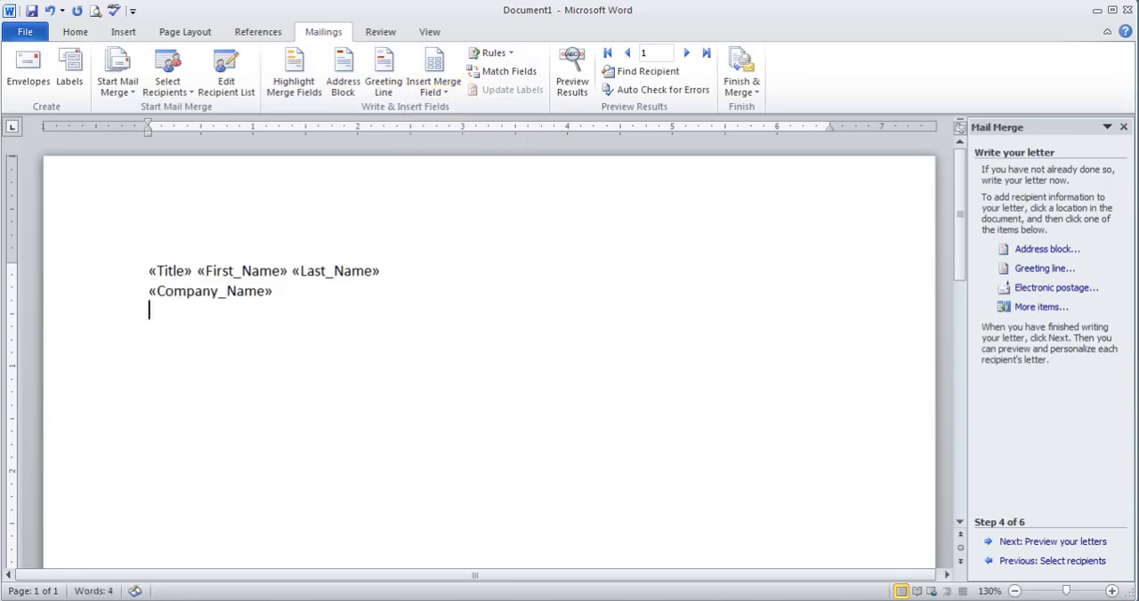
click(442, 94)
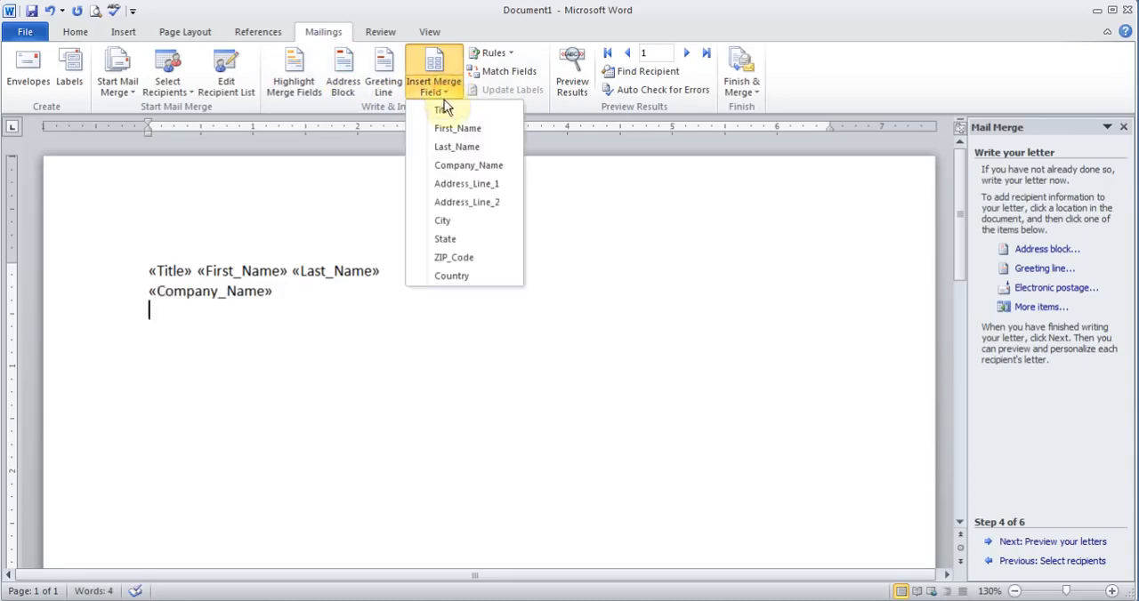
click(463, 187)
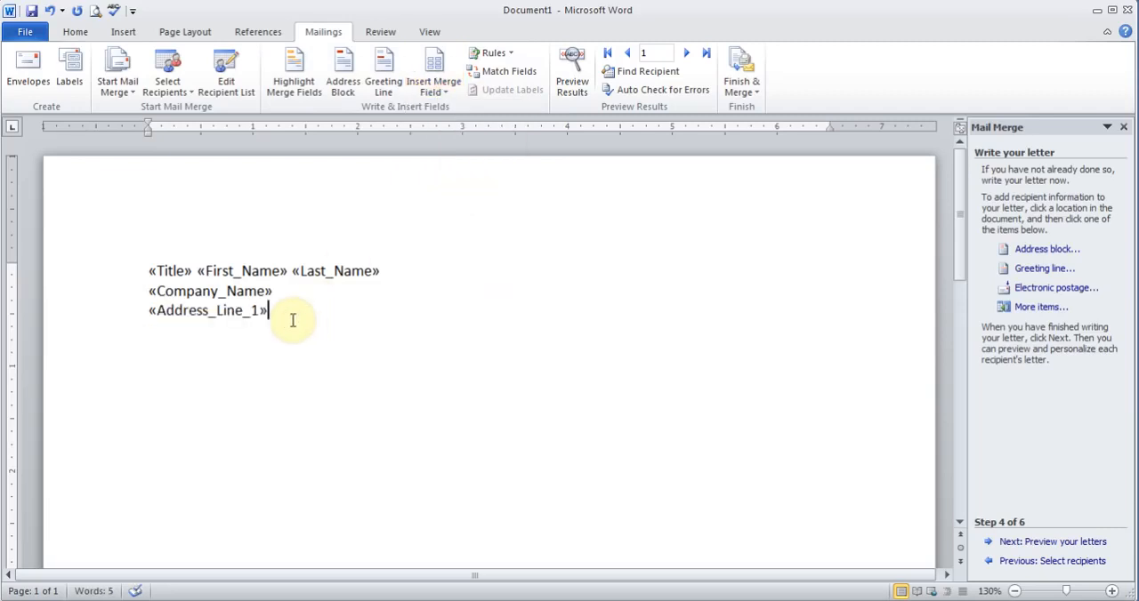
Select and delete all the manually inserted merge fields.
drag(291, 318, 151, 271)
key(Delete)
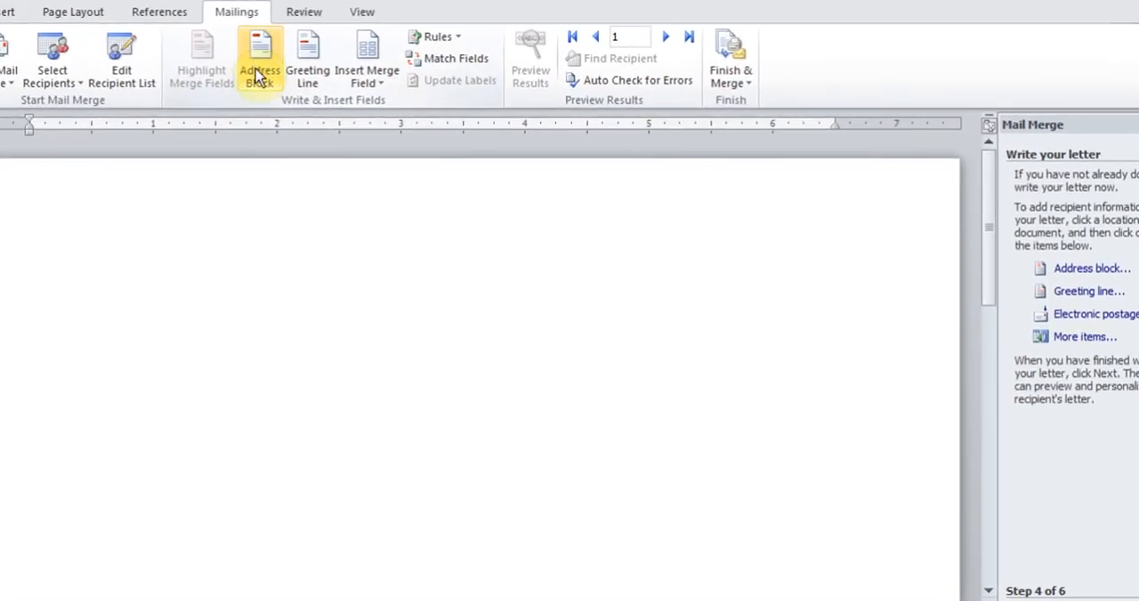
Review the address block's recipient name formats, preview and field matching without changing them.
click(259, 73)
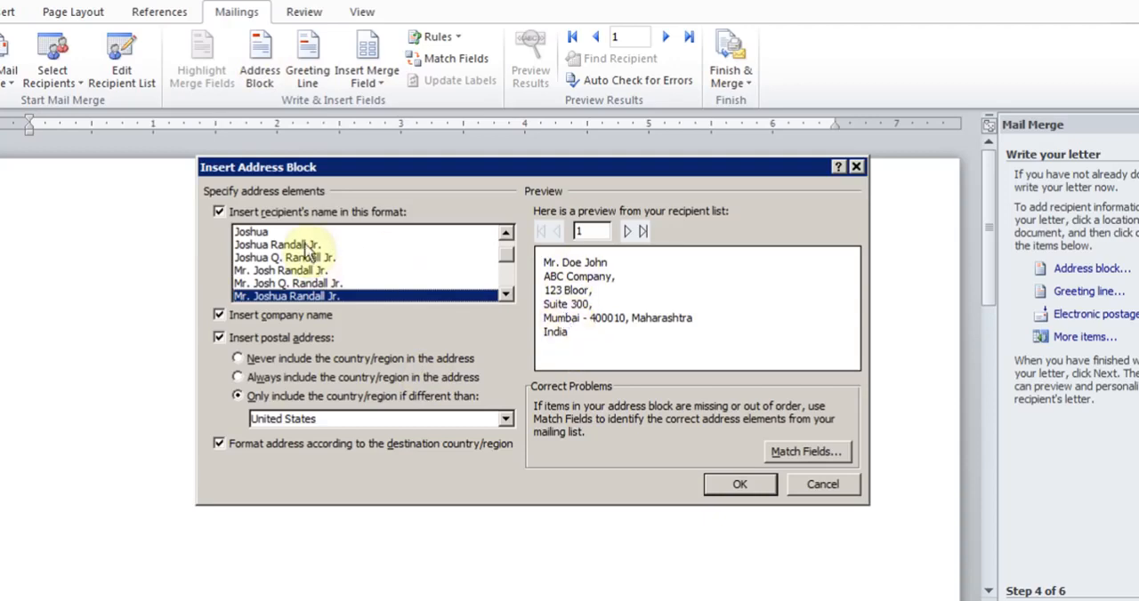
click(266, 269)
click(271, 283)
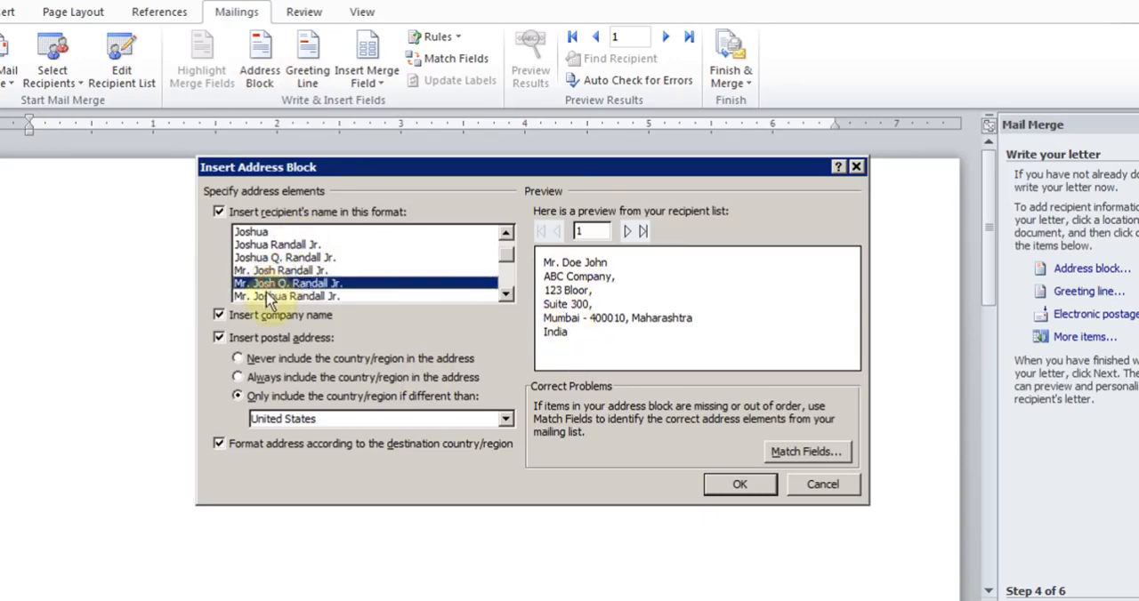
click(268, 297)
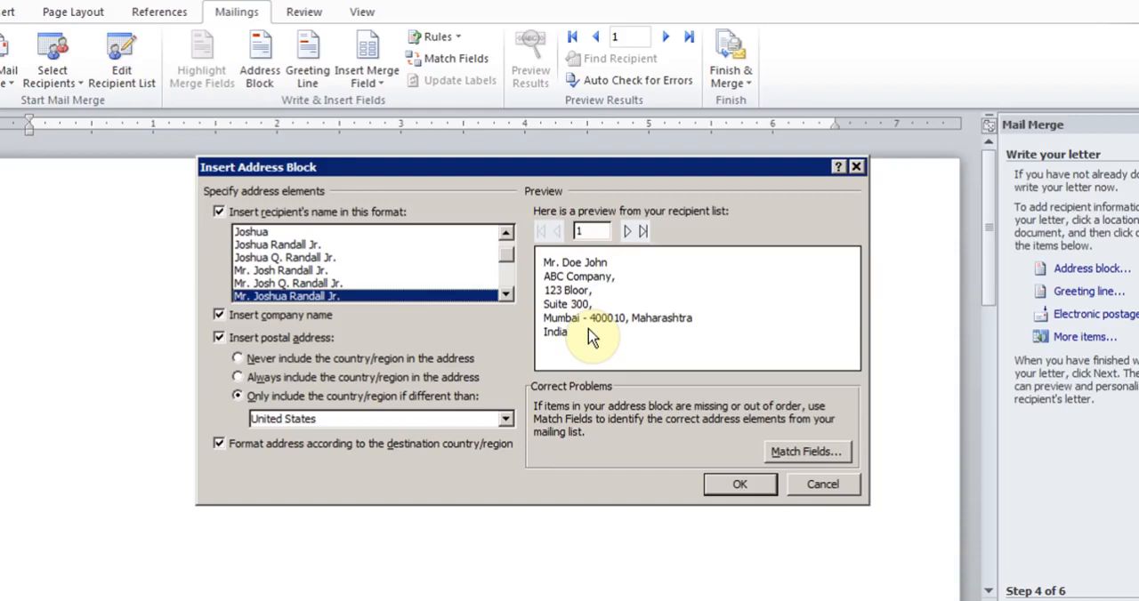
click(798, 455)
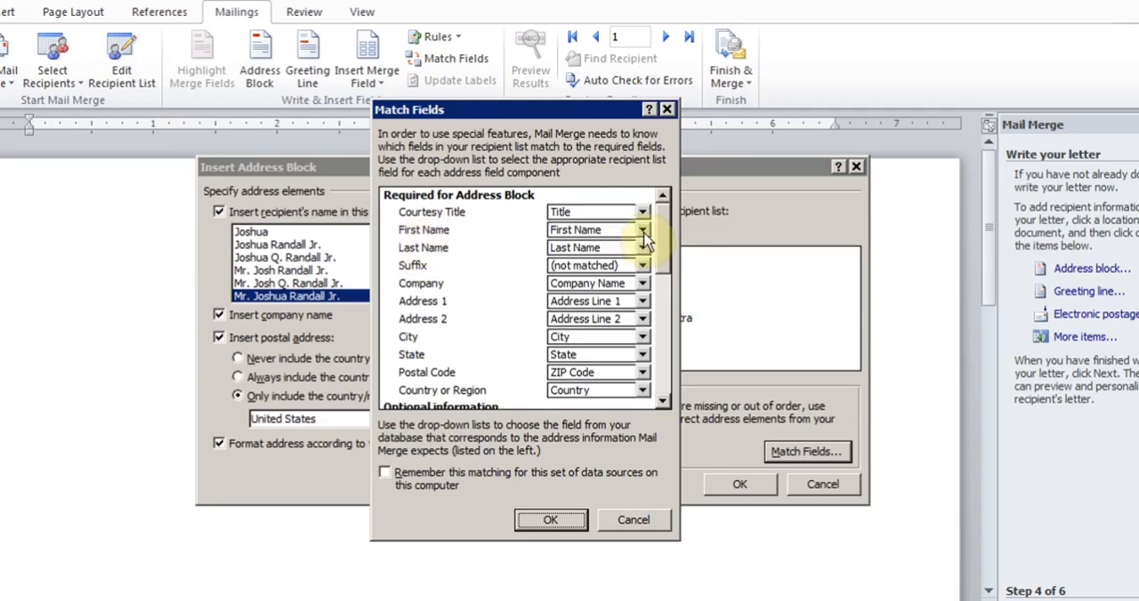
click(628, 521)
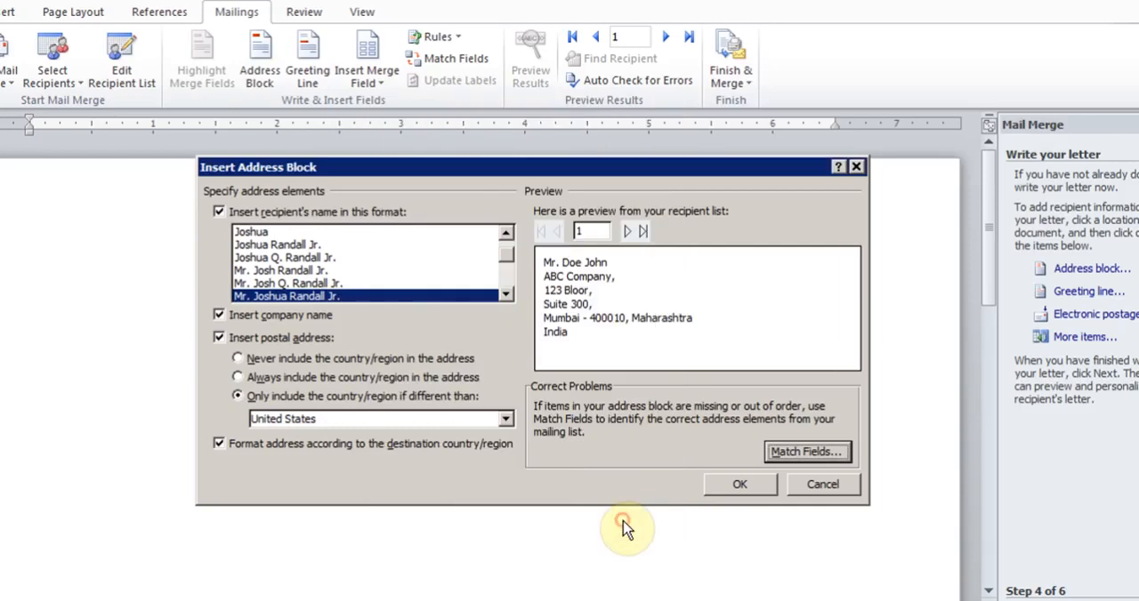
Insert the address block and add a No Spacing blank line below it.
click(735, 480)
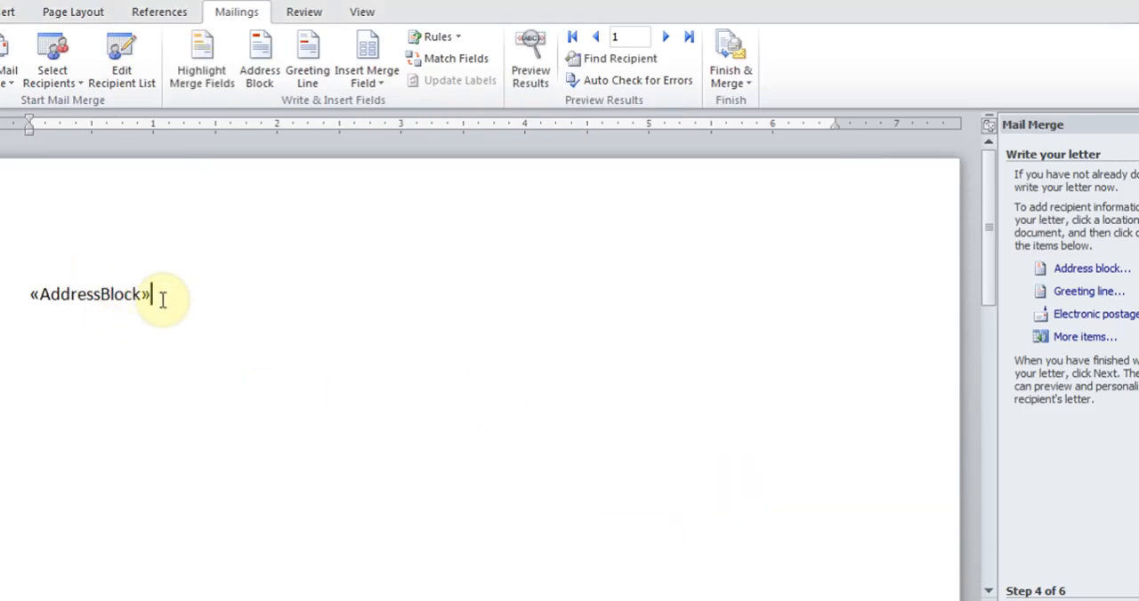
key(Return)
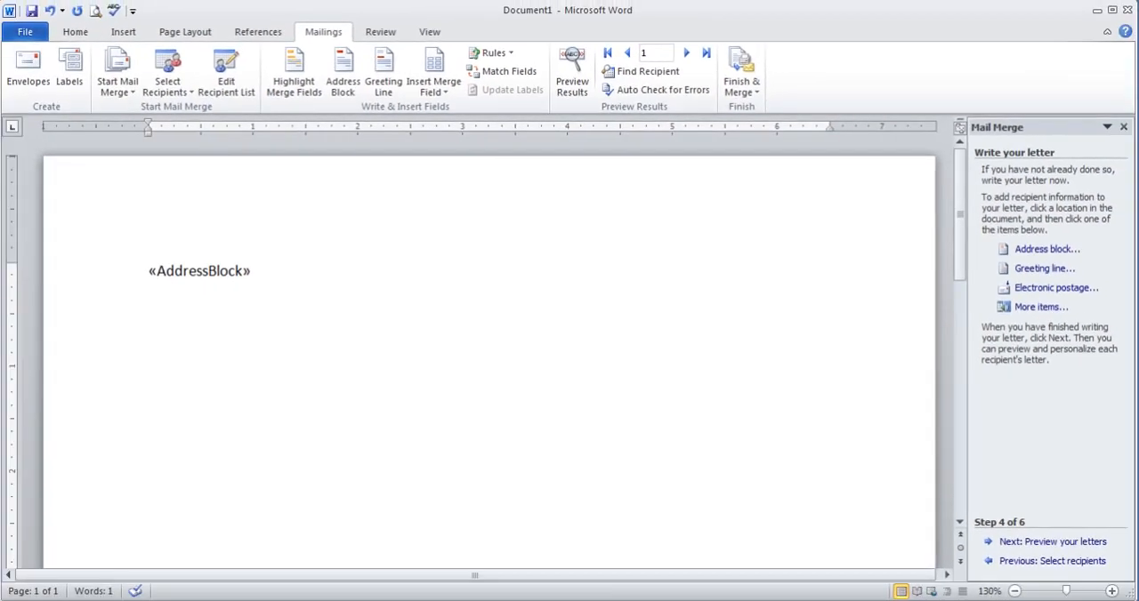
click(75, 32)
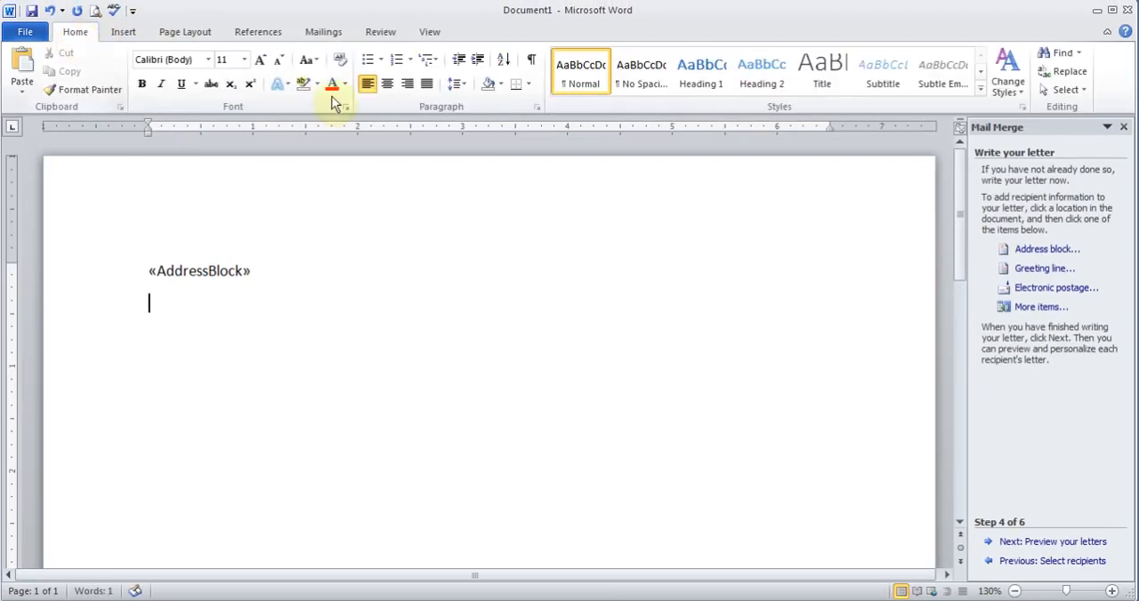
click(643, 78)
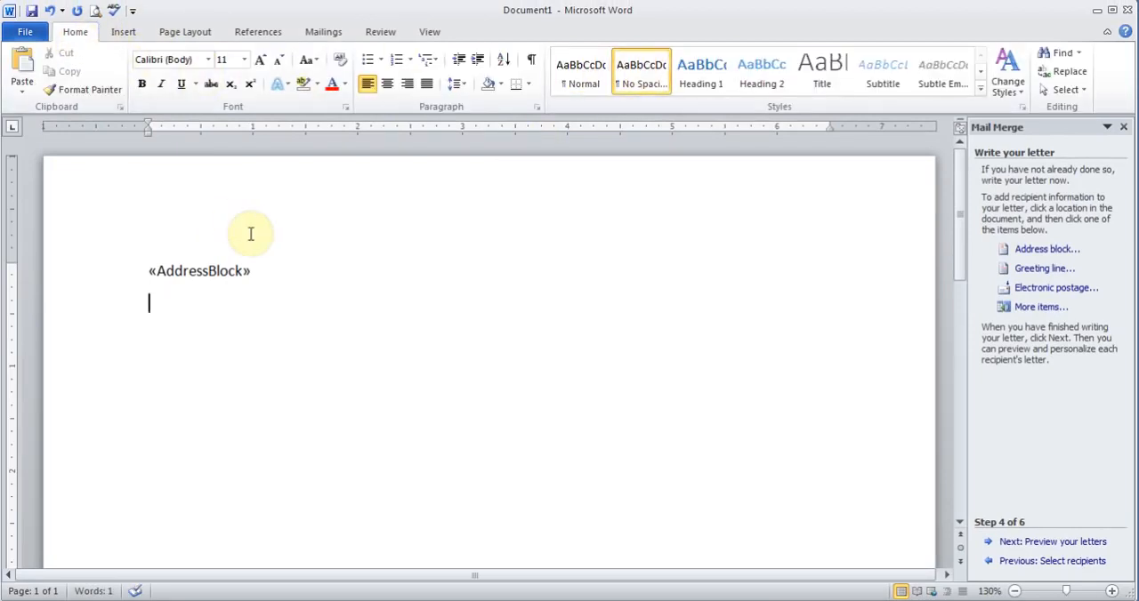
key(Return)
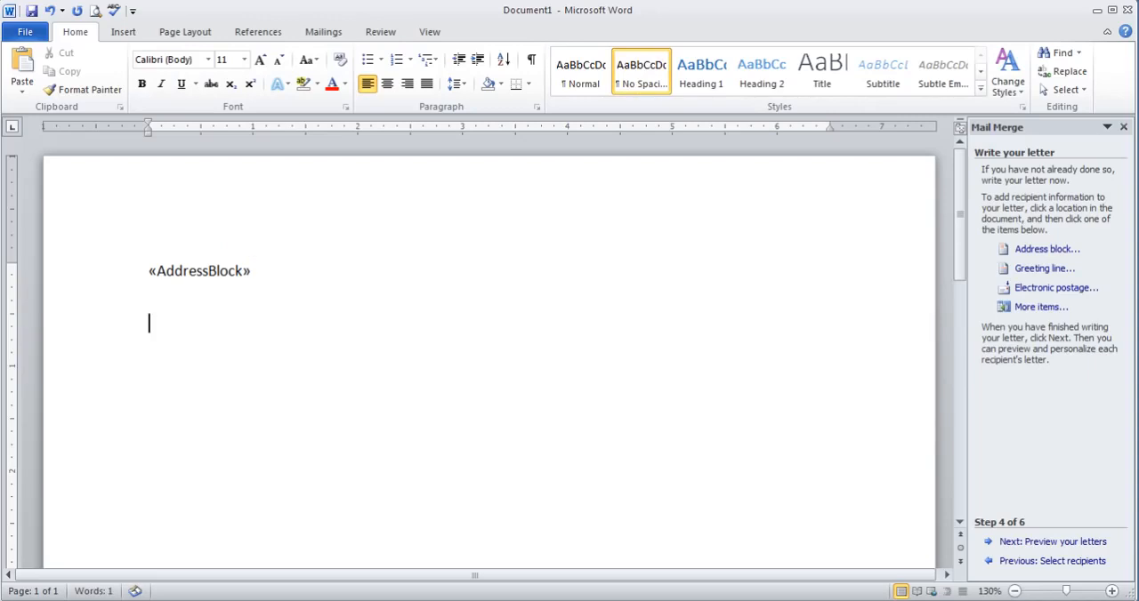
Type a salutation Dear with Title and Last_Name merge fields, then delete it again.
click(324, 31)
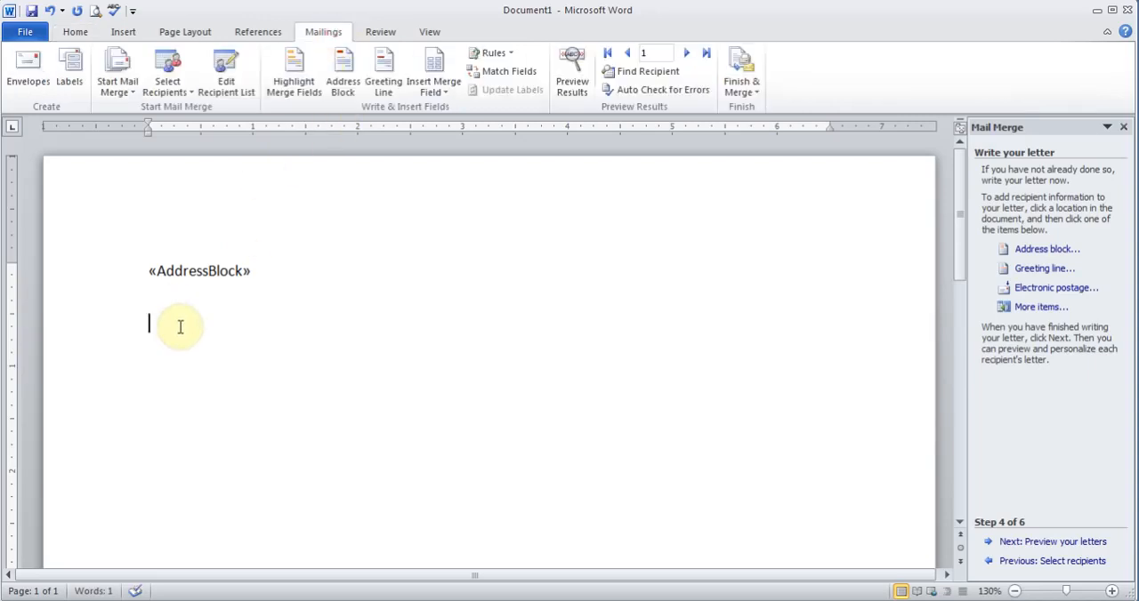
text(Dear)
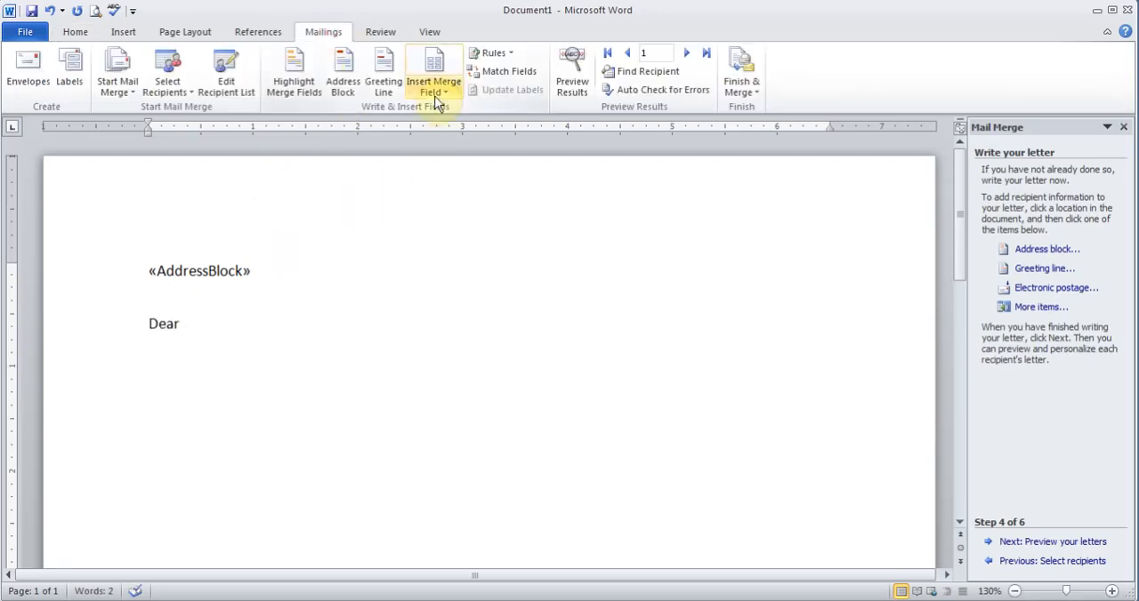
click(437, 90)
click(443, 106)
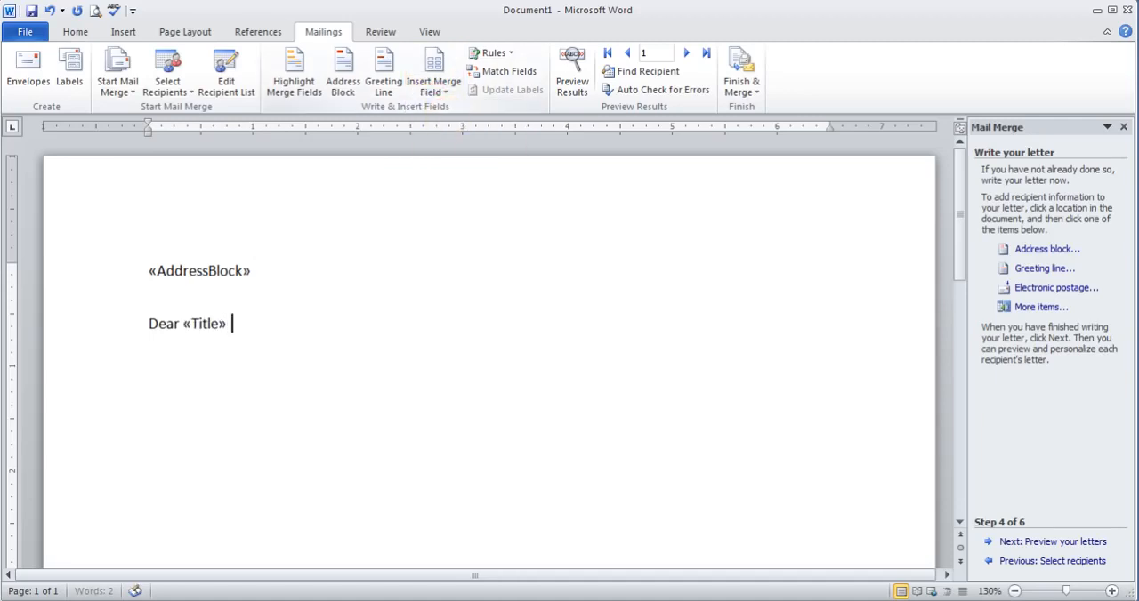
click(438, 86)
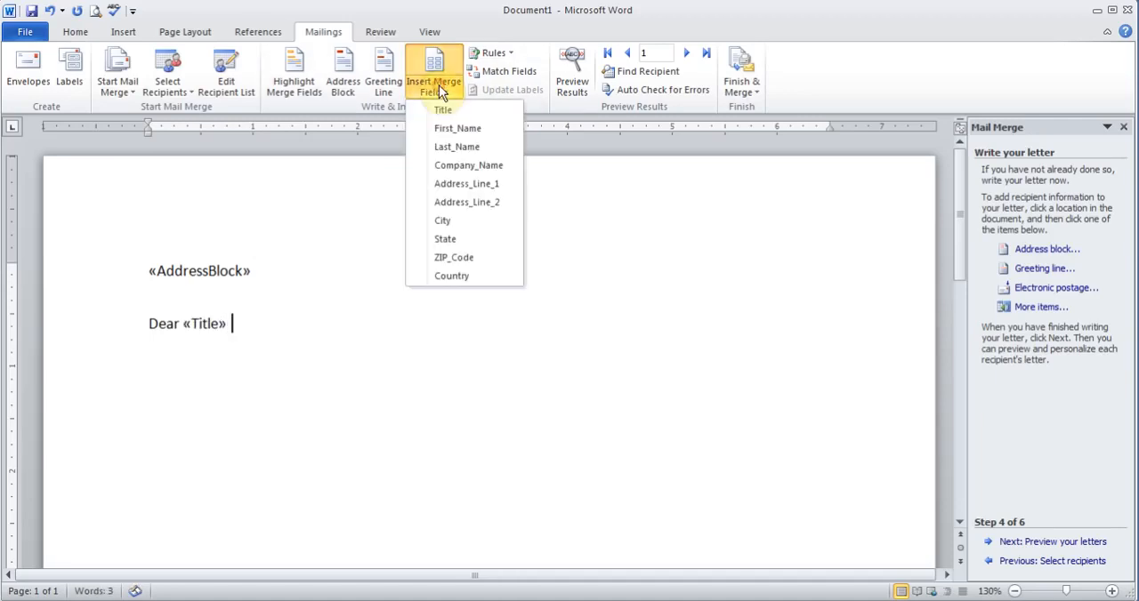
click(449, 146)
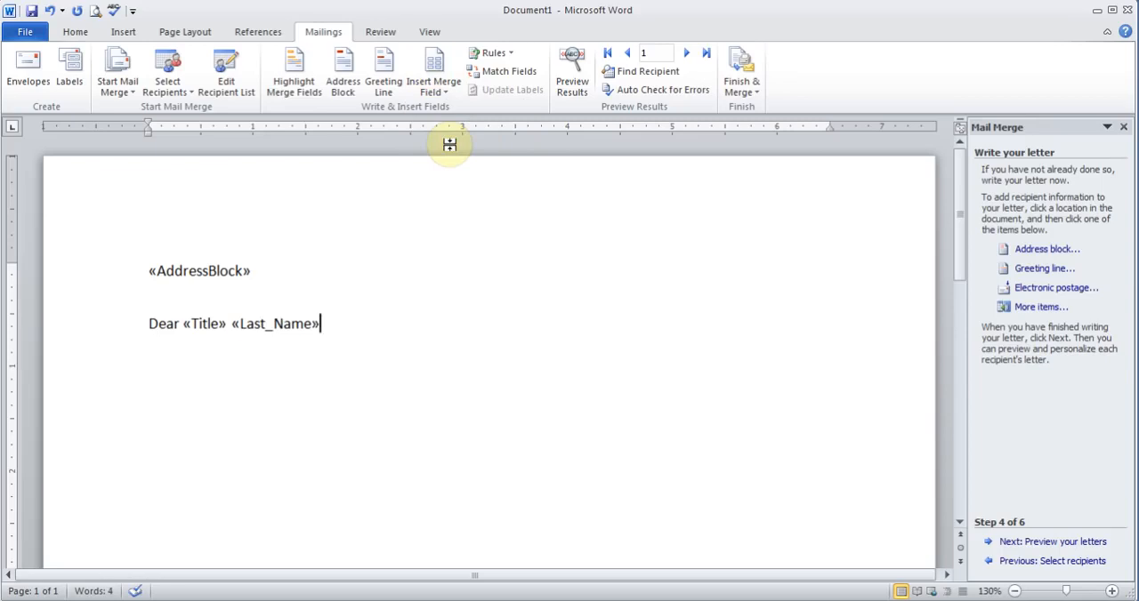
key(BackSpace)
key(BackSpace)
key(BackSpace)
key(BackSpace)
key(BackSpace)
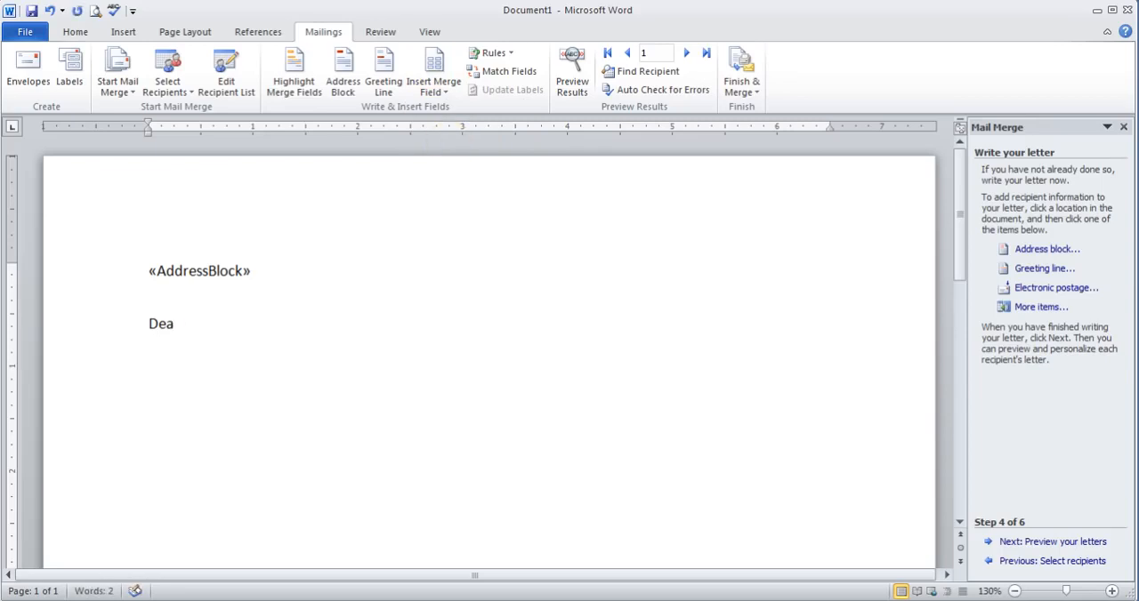
key(BackSpace)
key(BackSpace)
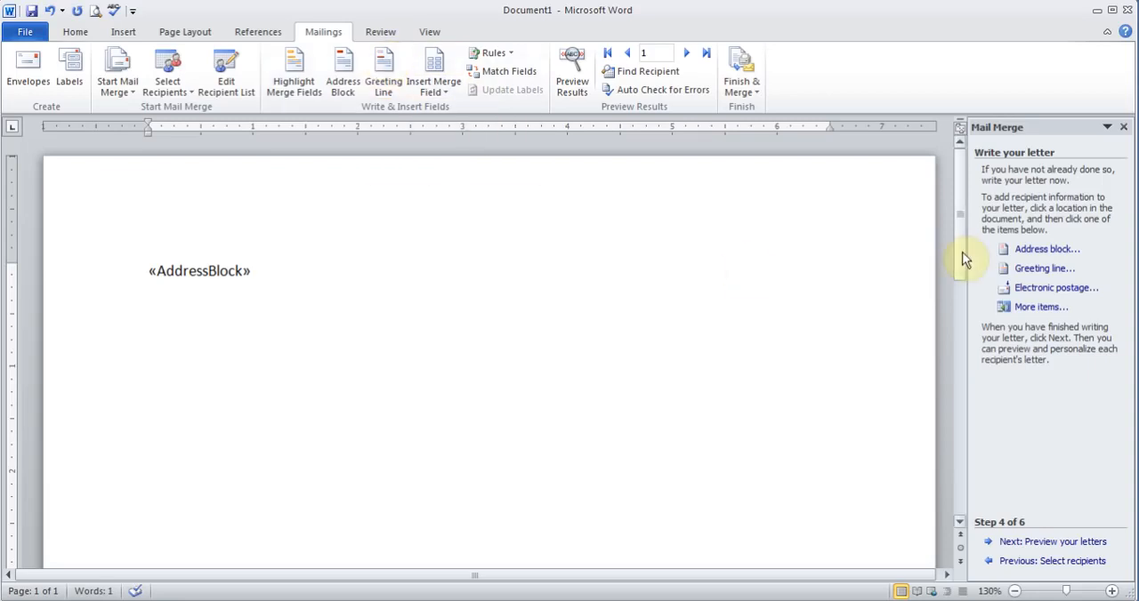
Insert a greeting line in the default Dear Mr. Randall, format below the address block and start a new line.
click(1031, 270)
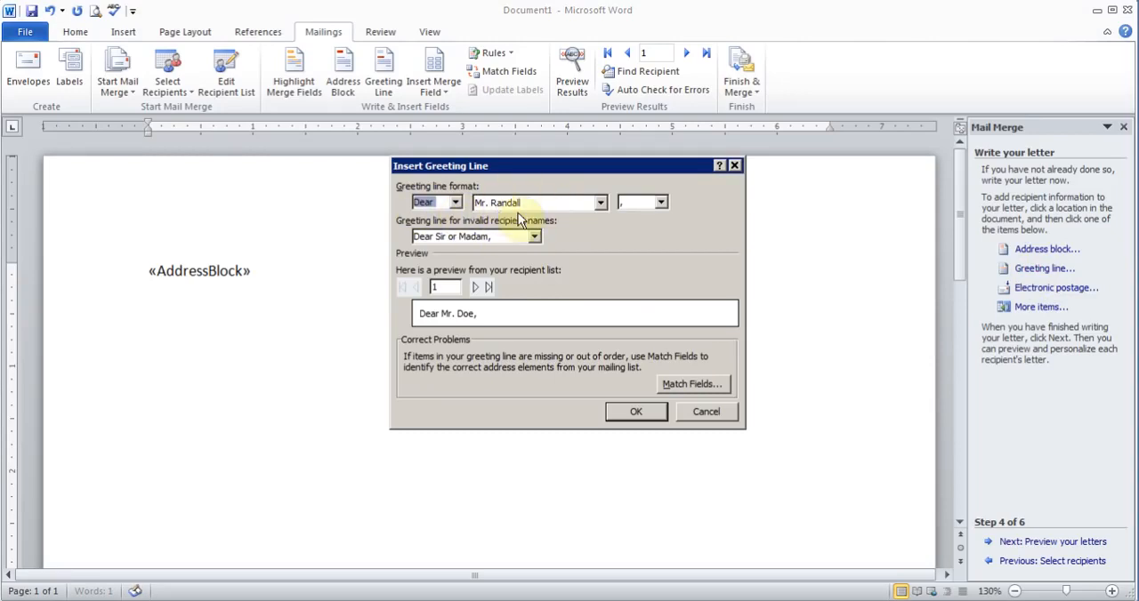
click(633, 413)
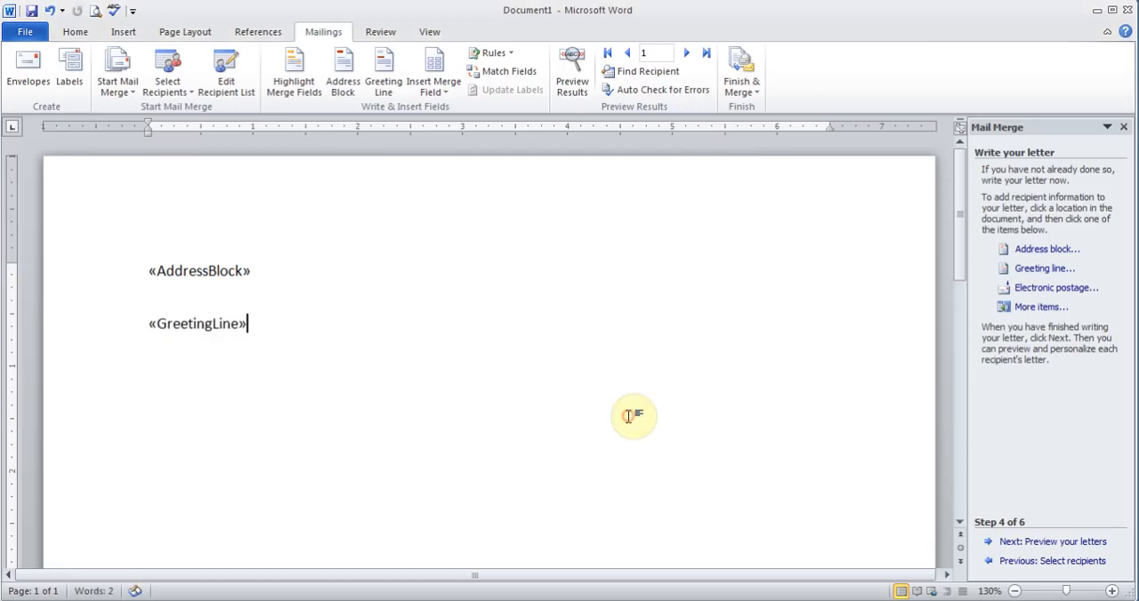
key(Return)
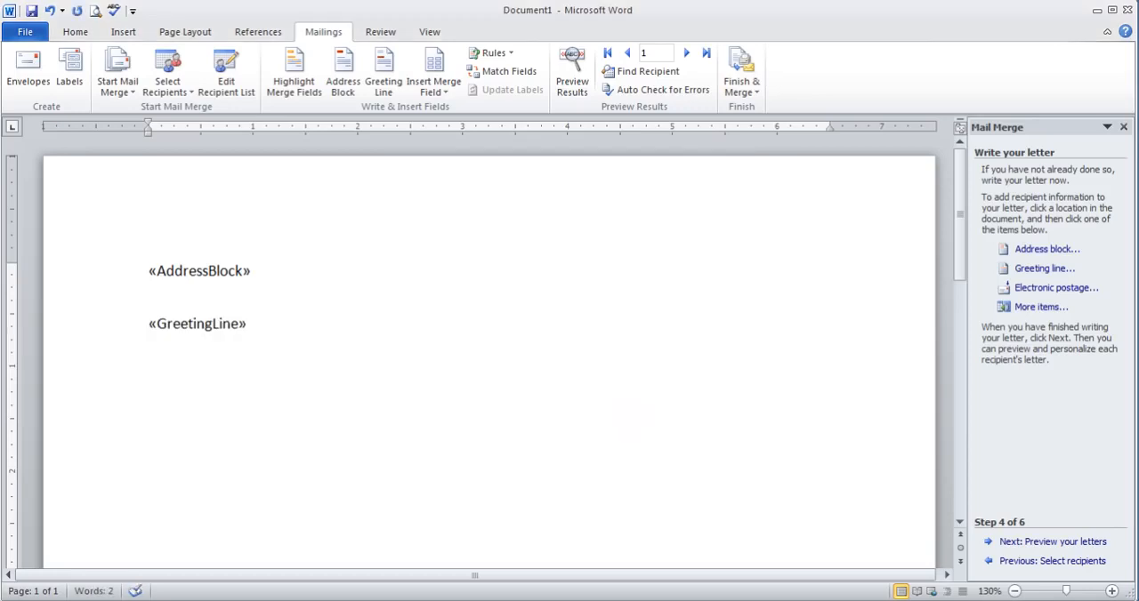
Generate sample body text with =rand() and separate its three paragraphs with blank lines.
text(=rand())
key(Return)
click(668, 354)
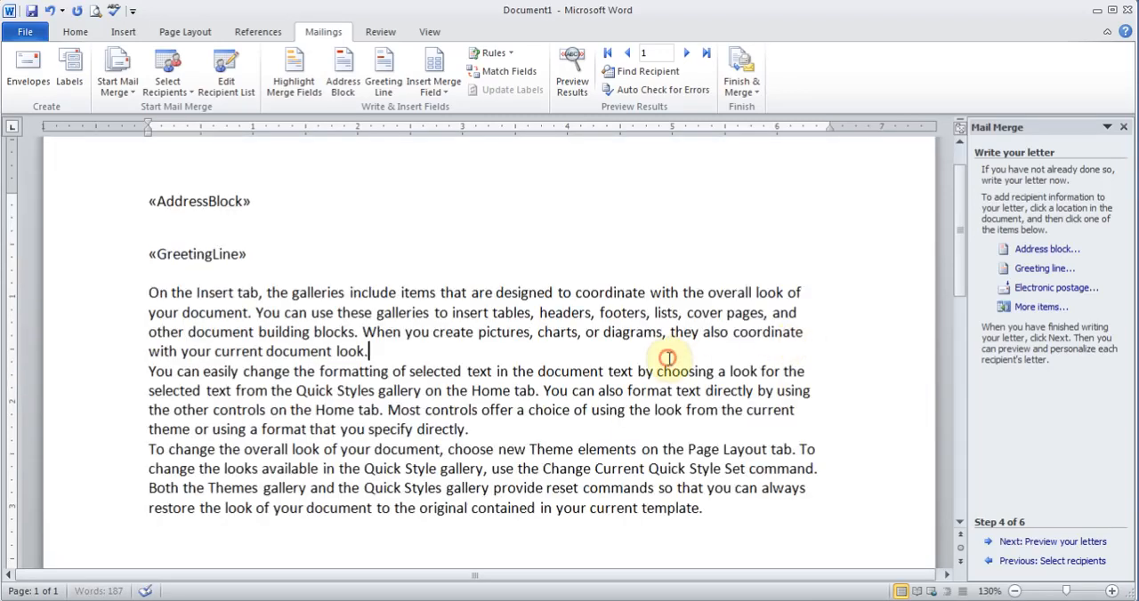
key(Return)
click(603, 445)
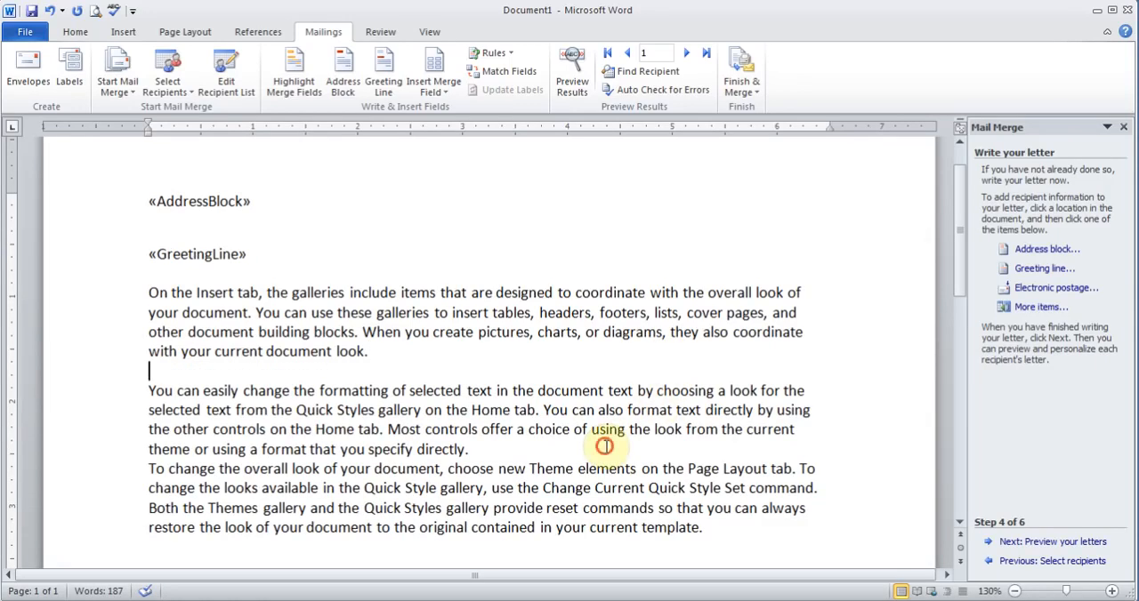
key(Return)
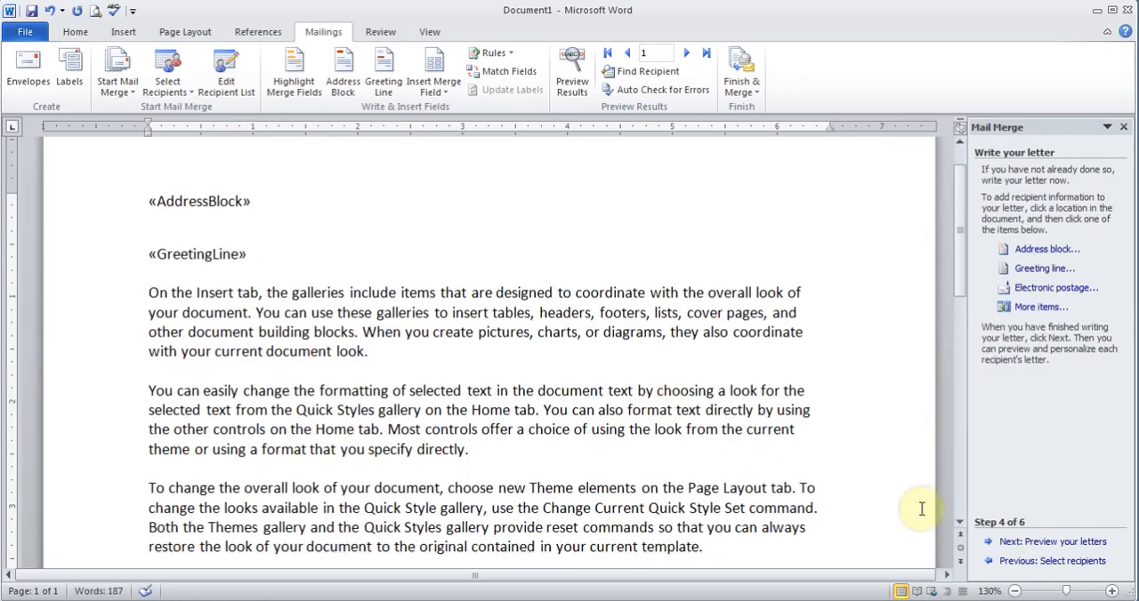
Add the closing Sincerely at the end of the letter, followed by the sender's name on the next line.
drag(956, 281, 958, 323)
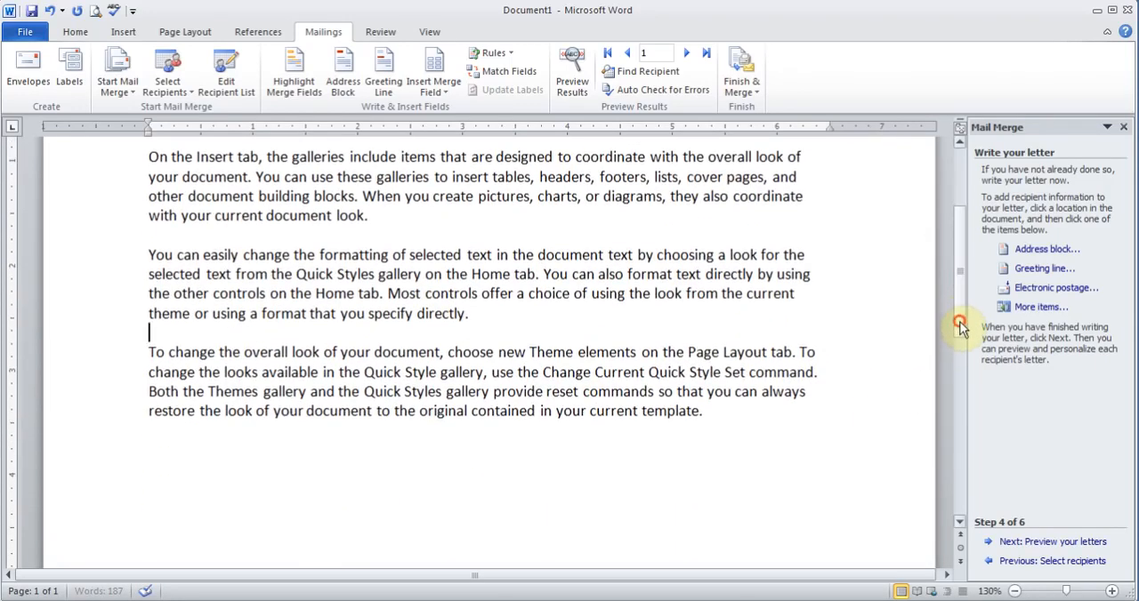
click(786, 436)
text(Sincrel)
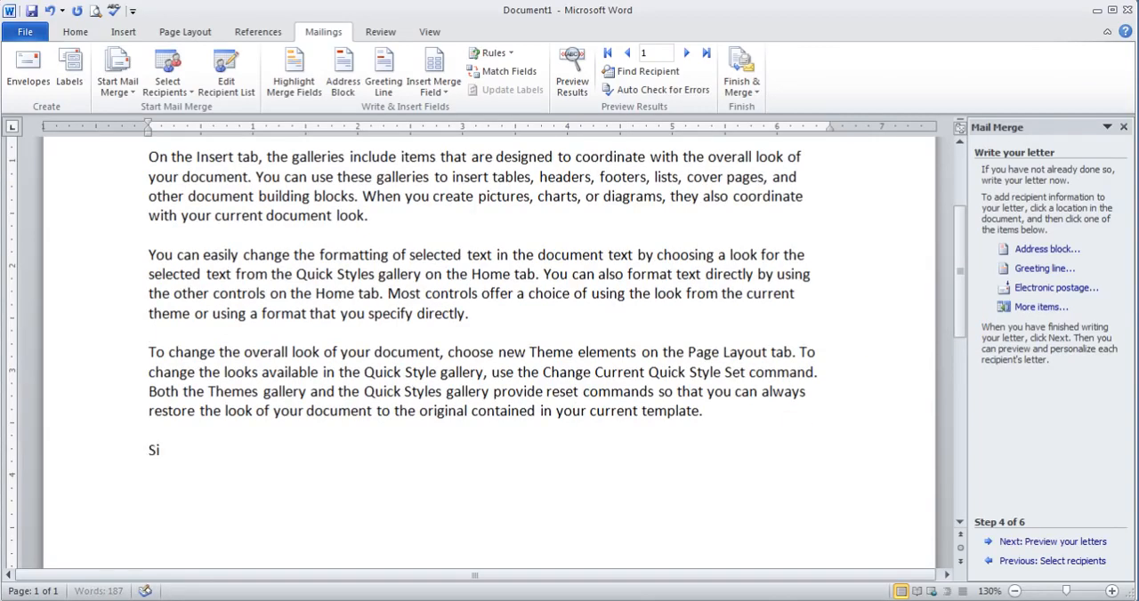
key(BackSpace)
key(BackSpace)
text(erely)
key(Return)
text(Amir)
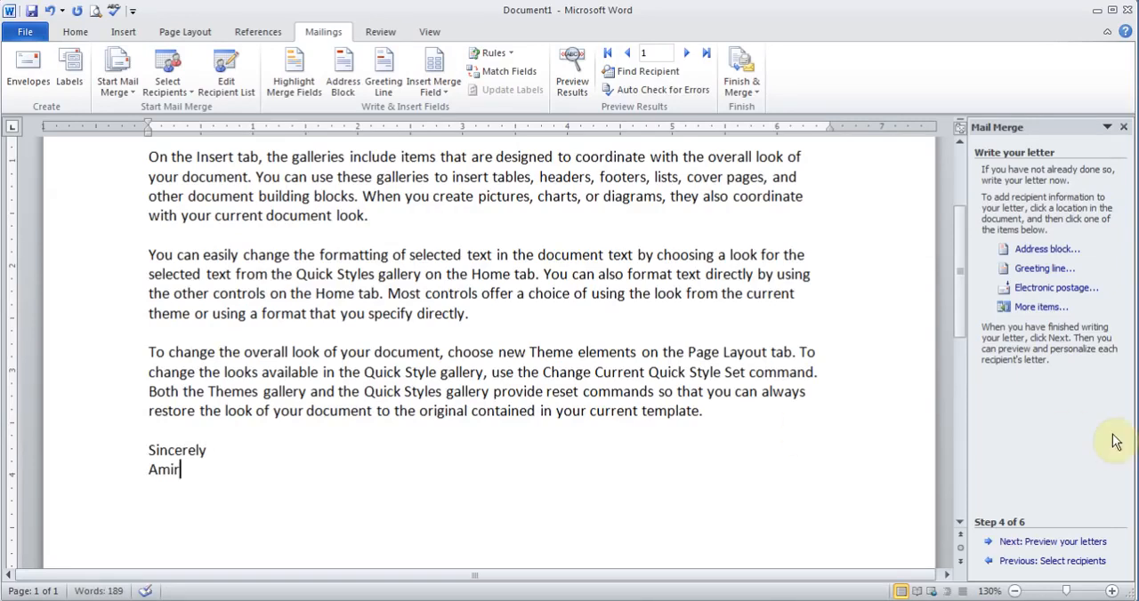
After the first paragraph, insert the Company_Name merge field followed by has been supporting us, hope you continue the tradition.
drag(963, 314, 953, 279)
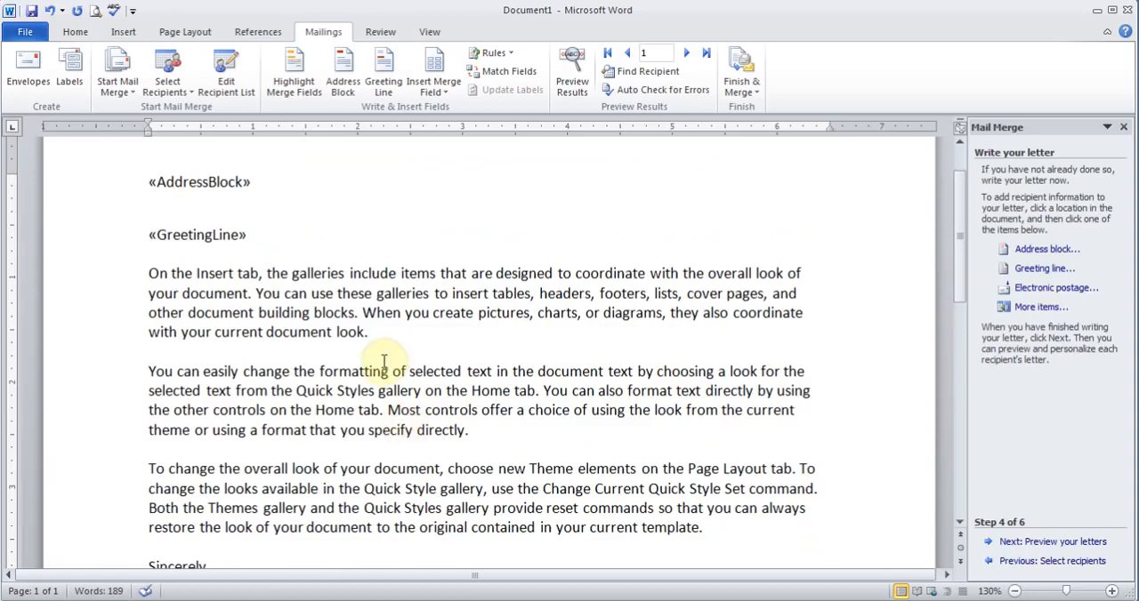
click(388, 334)
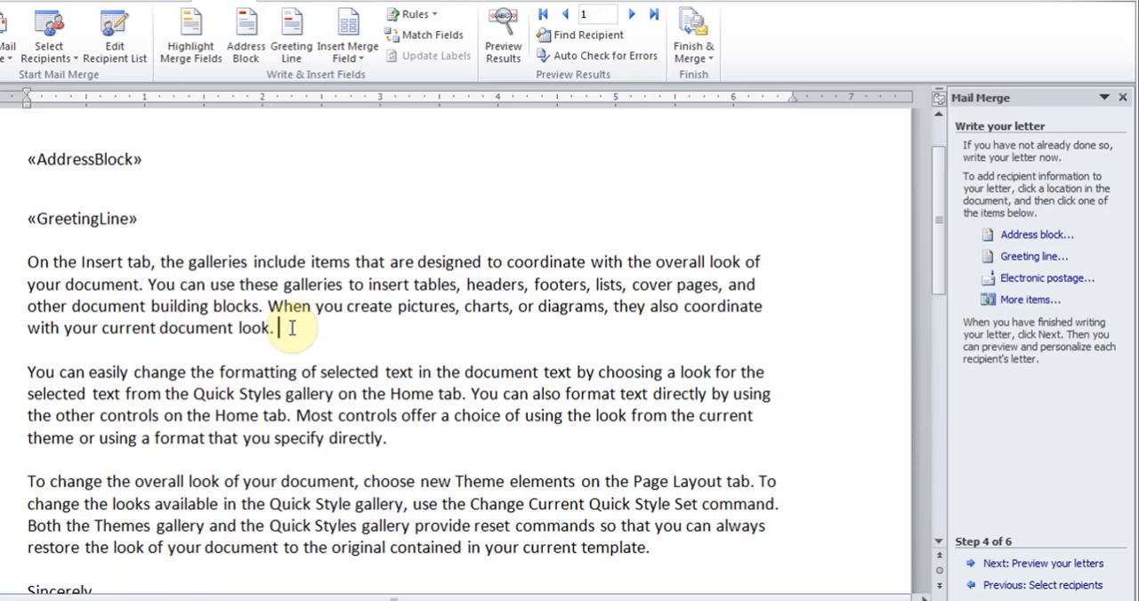
click(359, 57)
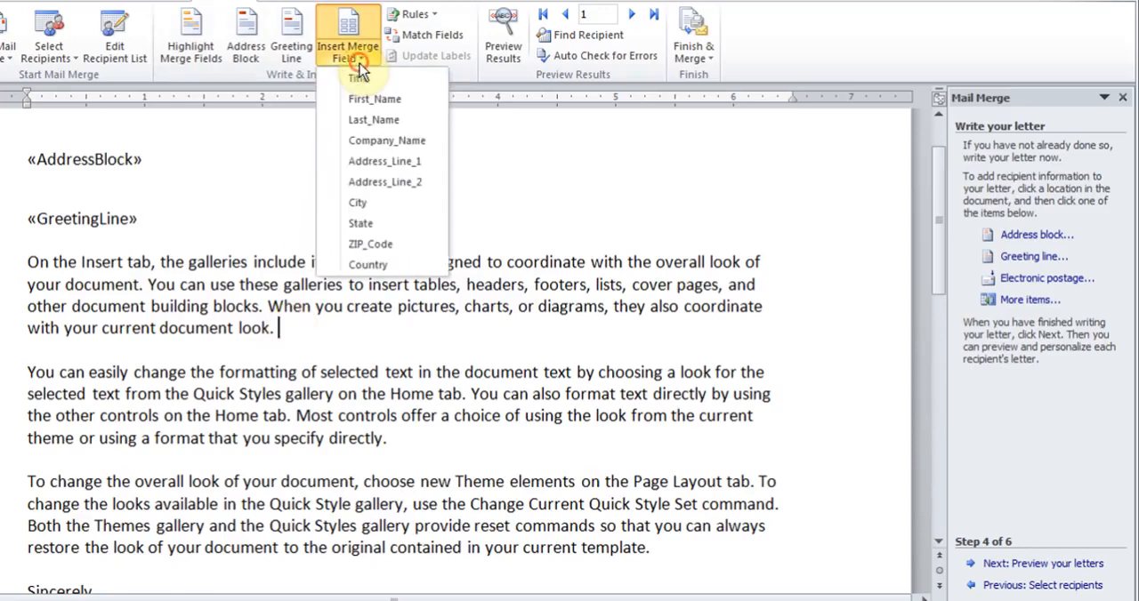
click(384, 141)
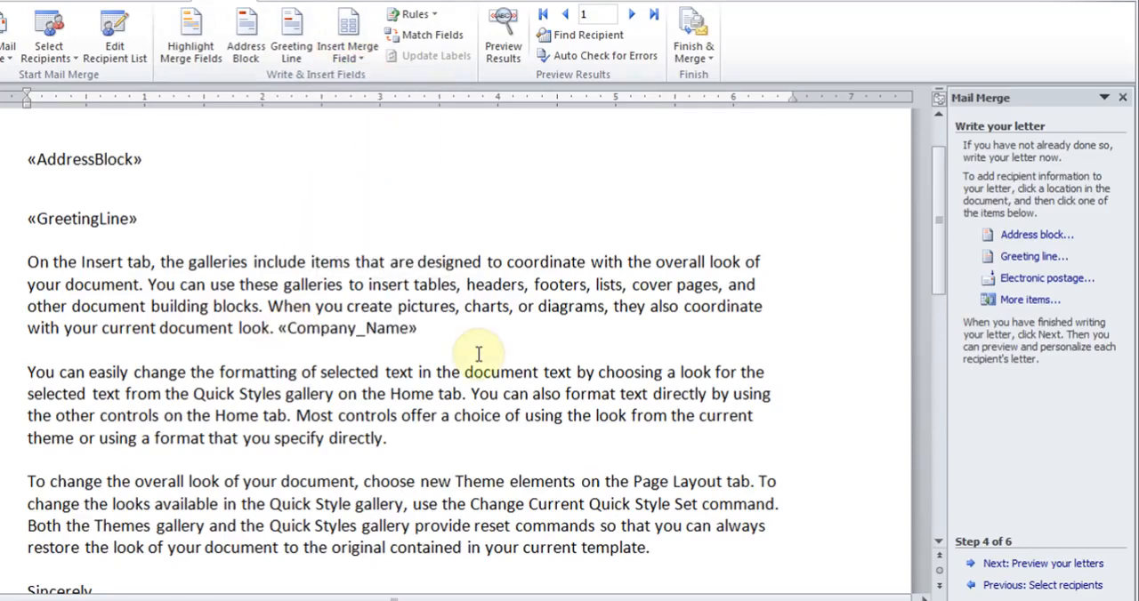
text(has b)
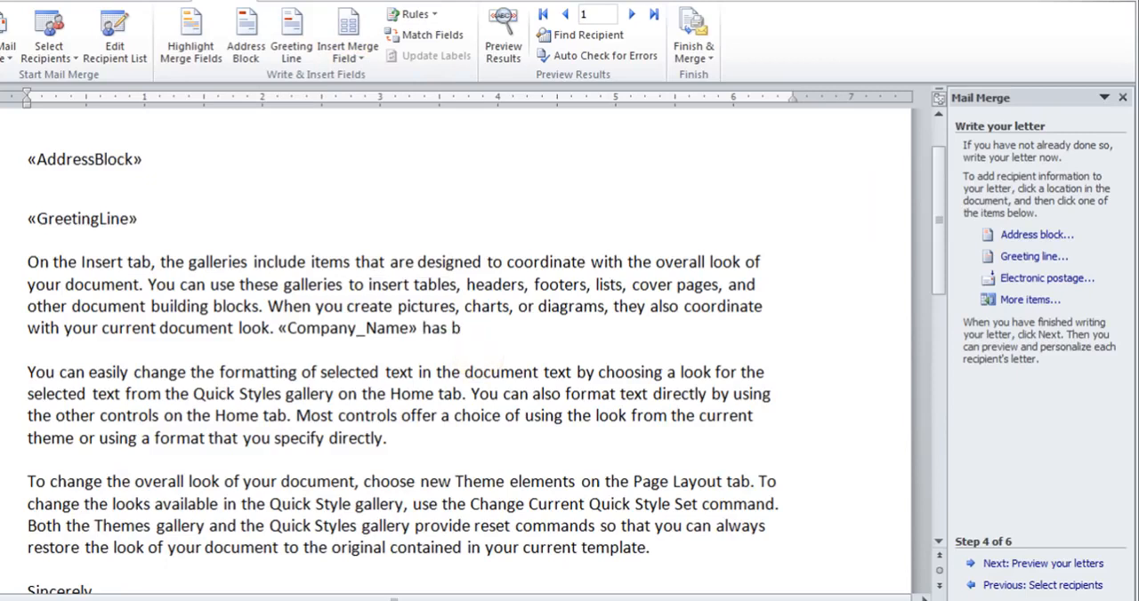
text(een supporti)
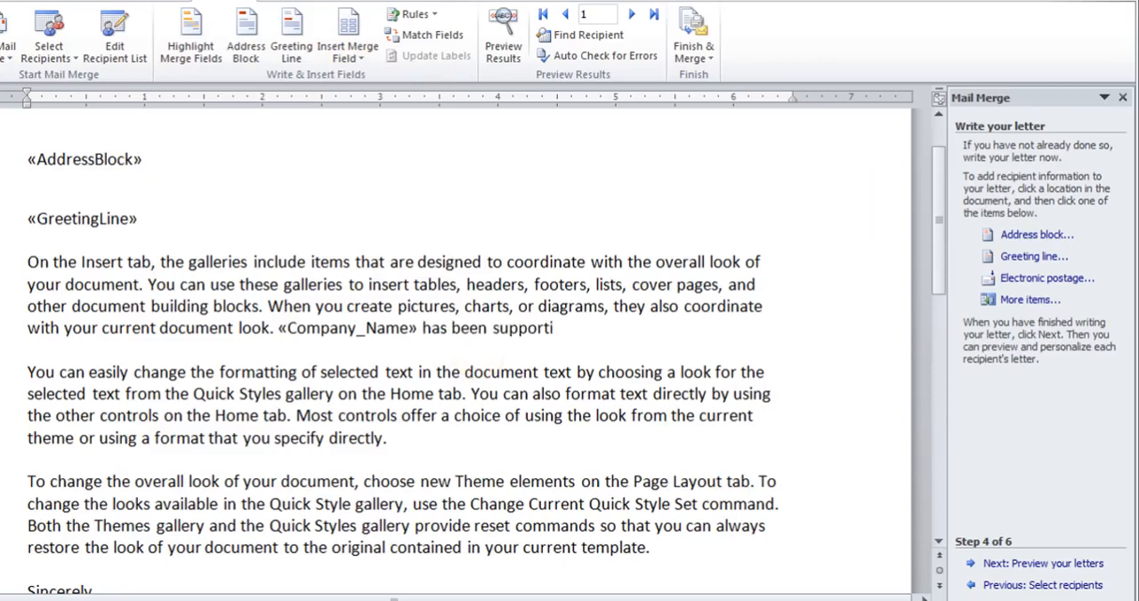
text(ng us, hope you continue t)
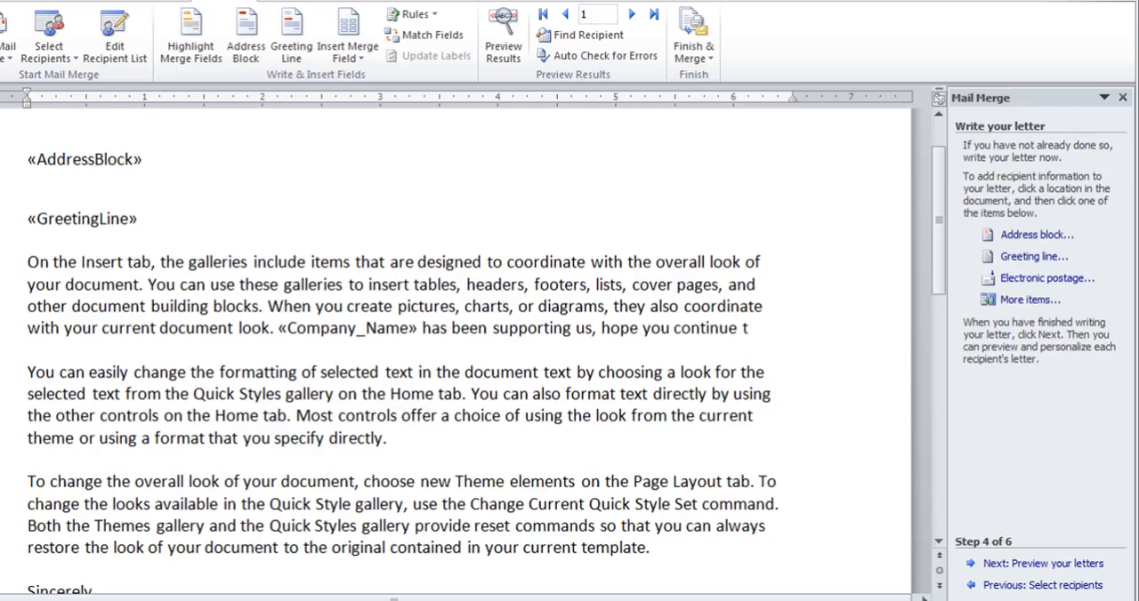
text(he tradition.)
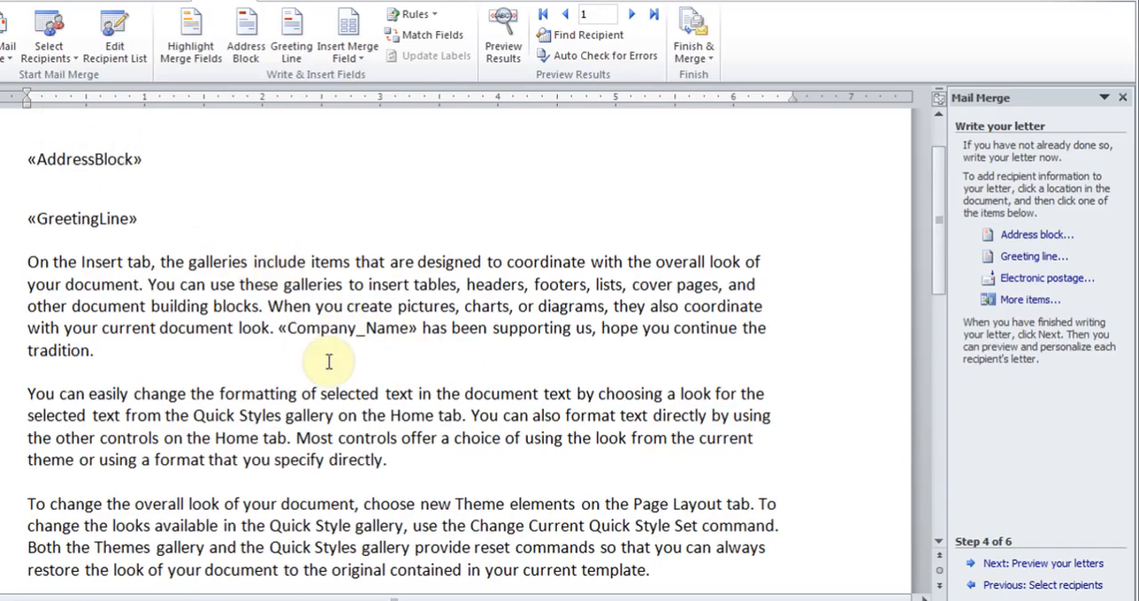
Preview the letters and apply the No Spacing style to the merged address lines.
click(1005, 567)
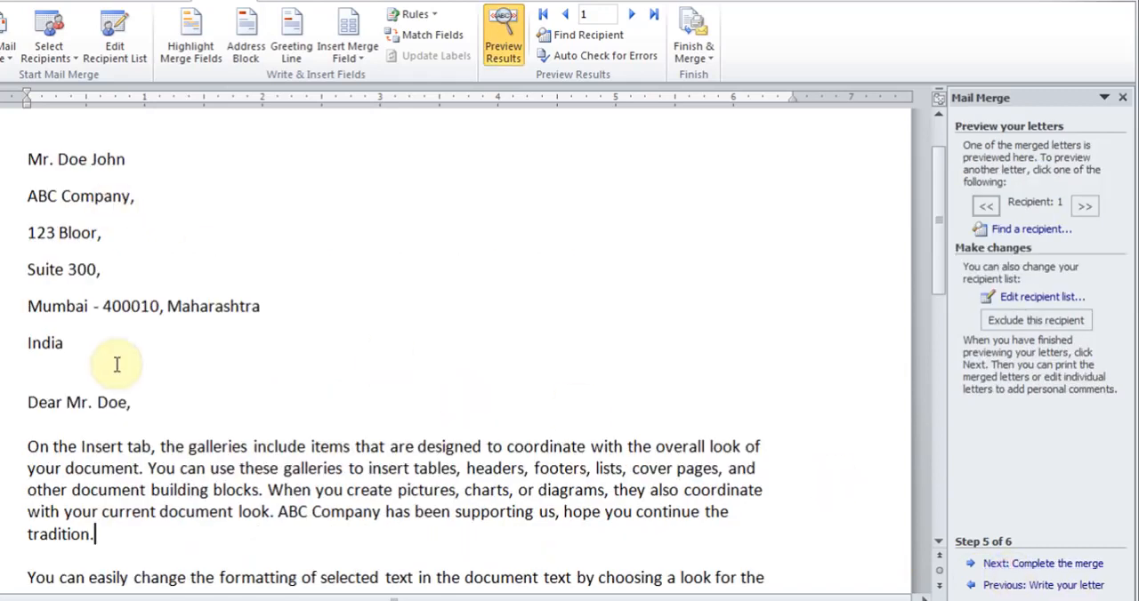
click(26, 156)
drag(27, 155, 167, 336)
click(35, 1)
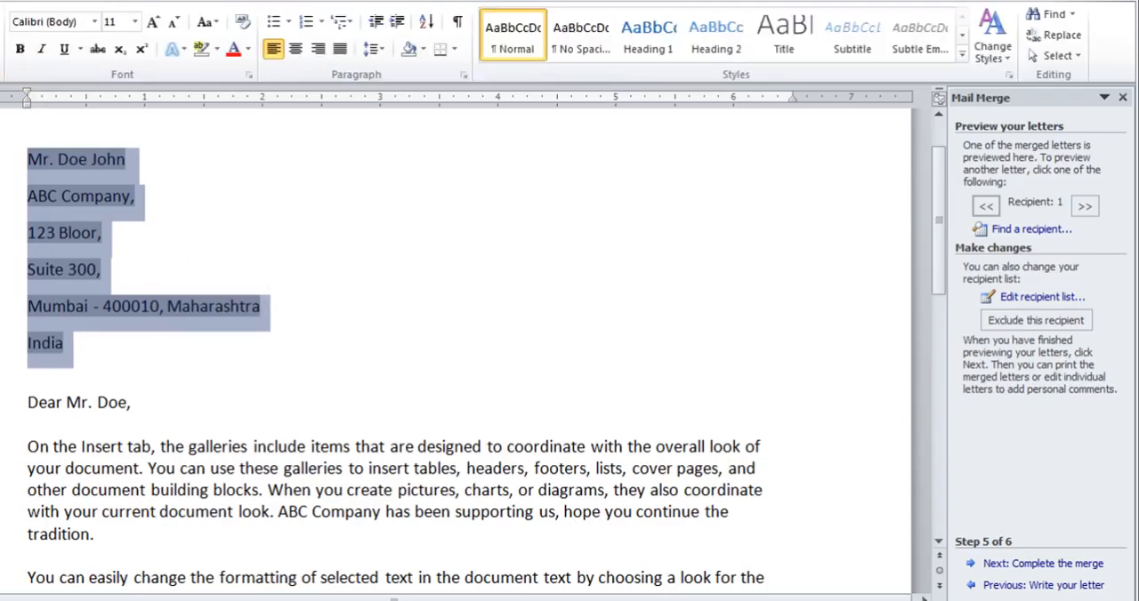
click(603, 33)
click(218, 312)
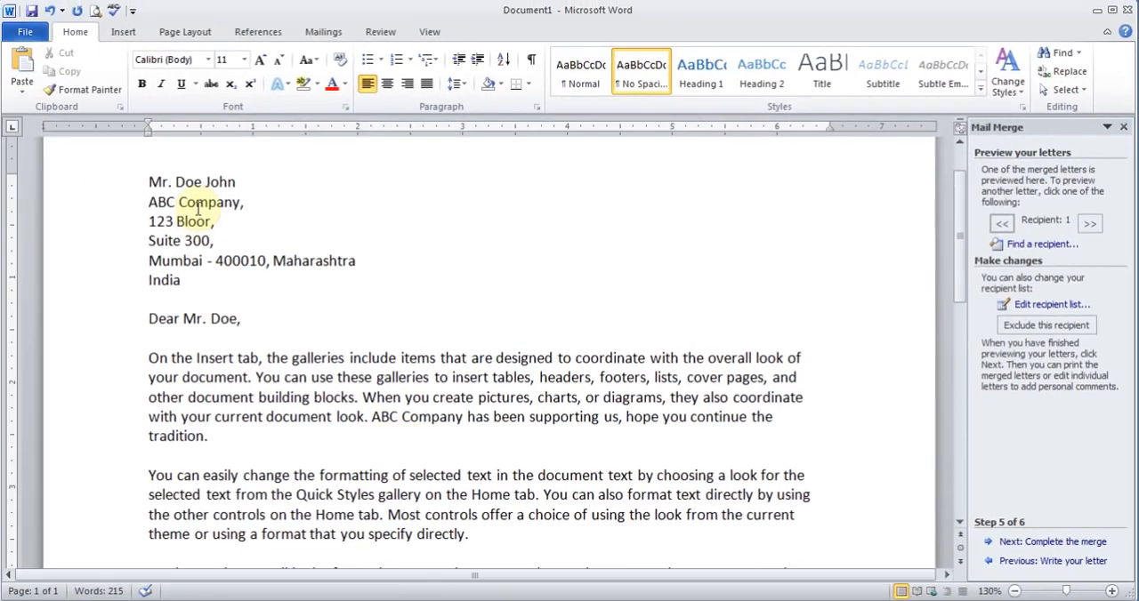
Save the document as Hindi Mail Merge Letter in the mail merge folder.
click(32, 10)
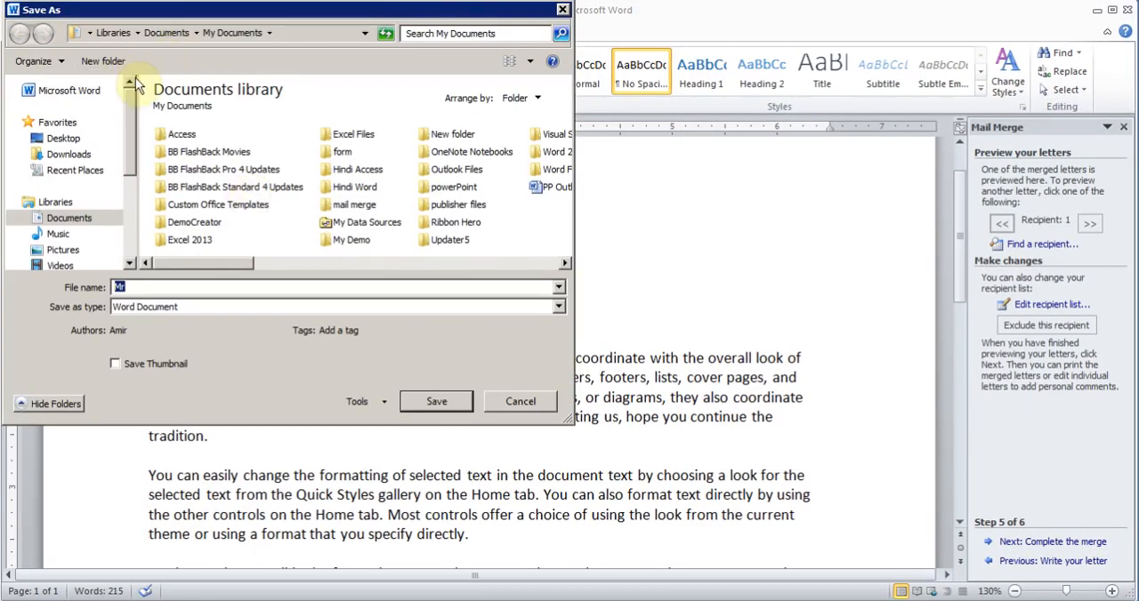
double_click(355, 206)
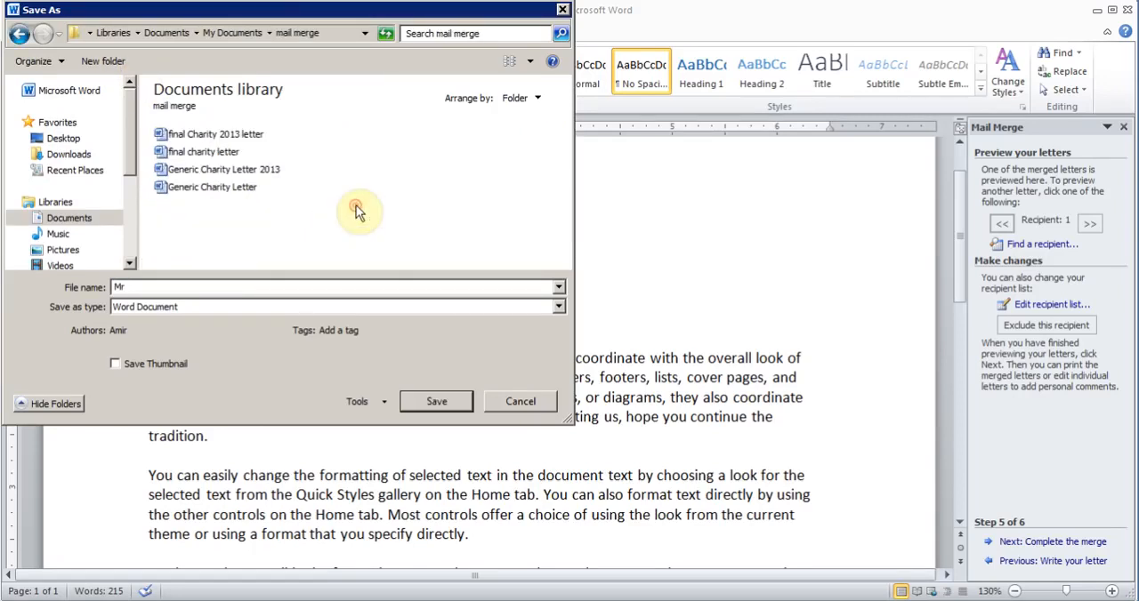
double_click(206, 287)
text(Hindi Mail Merge Letter)
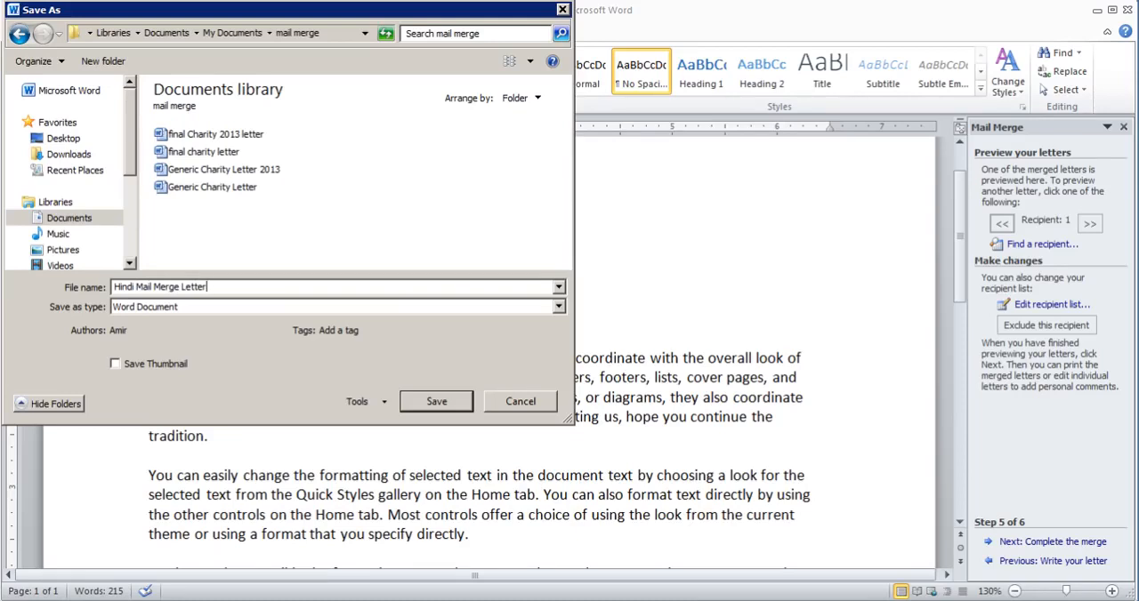
click(436, 401)
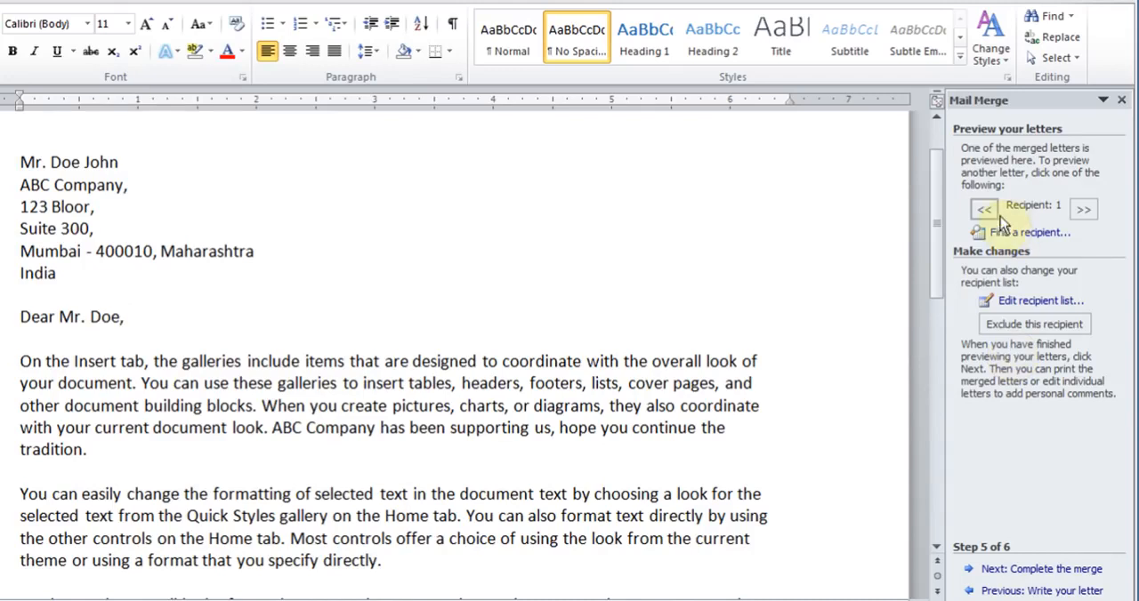
Open the recipient list and its filter options, then close them without applying a filter.
click(1030, 302)
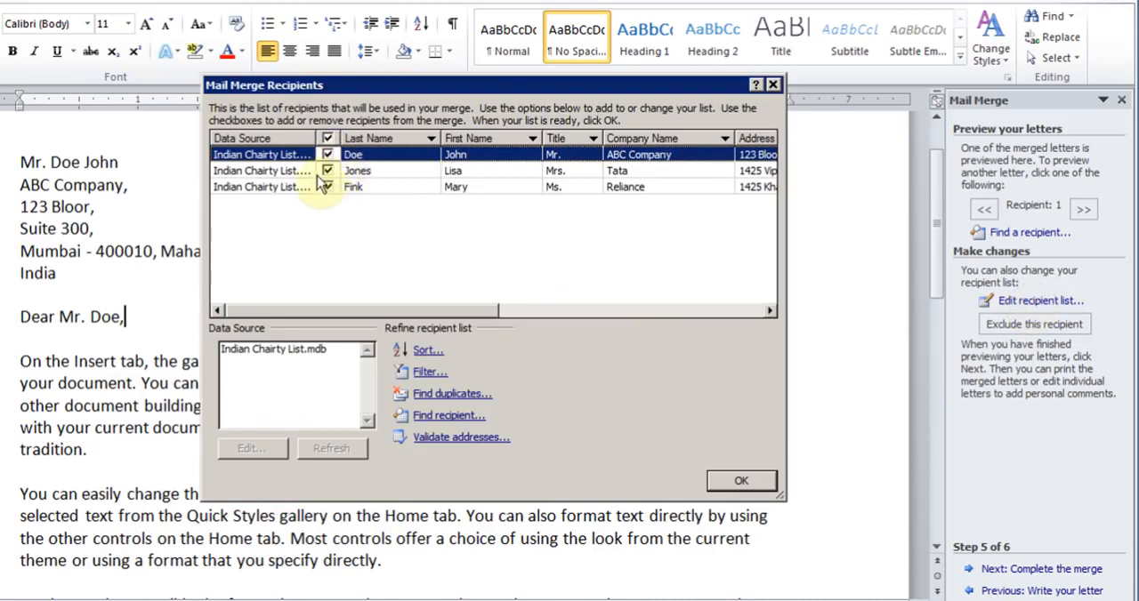
click(429, 372)
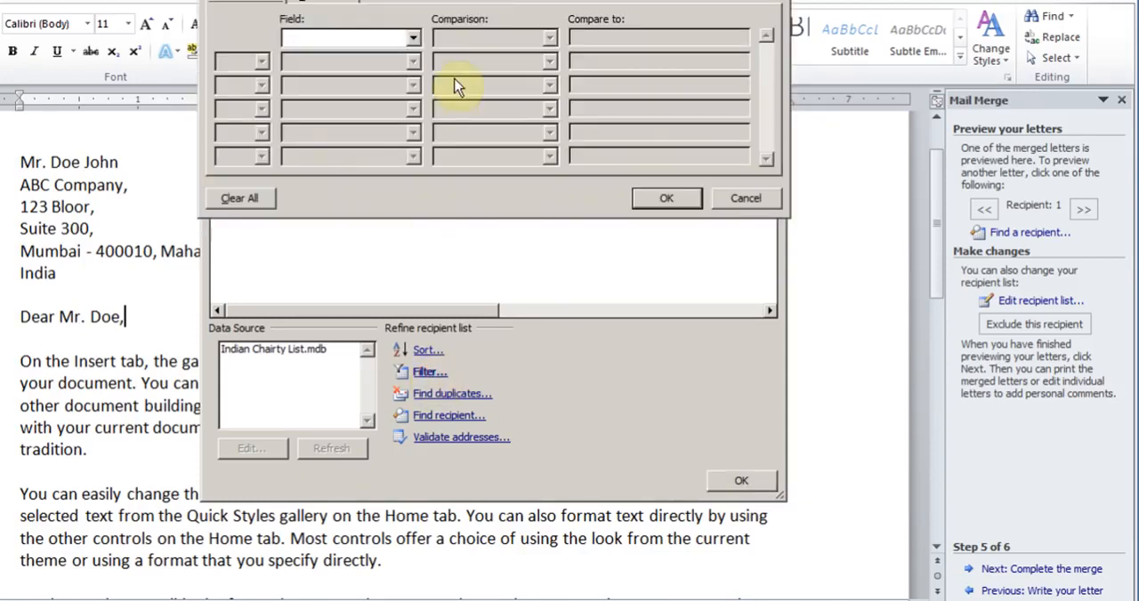
click(413, 42)
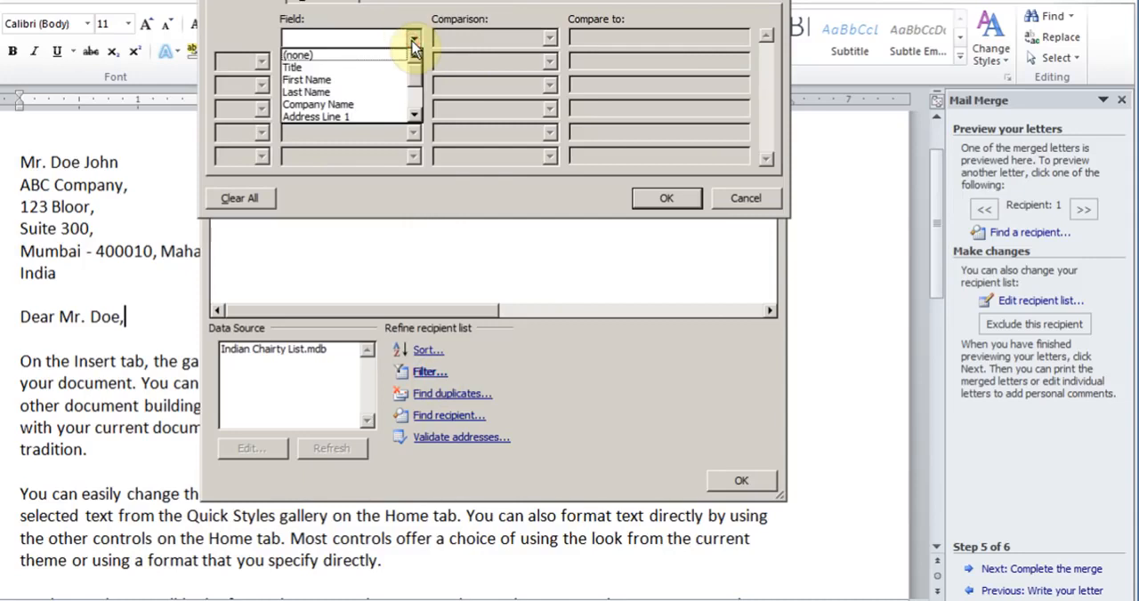
click(744, 199)
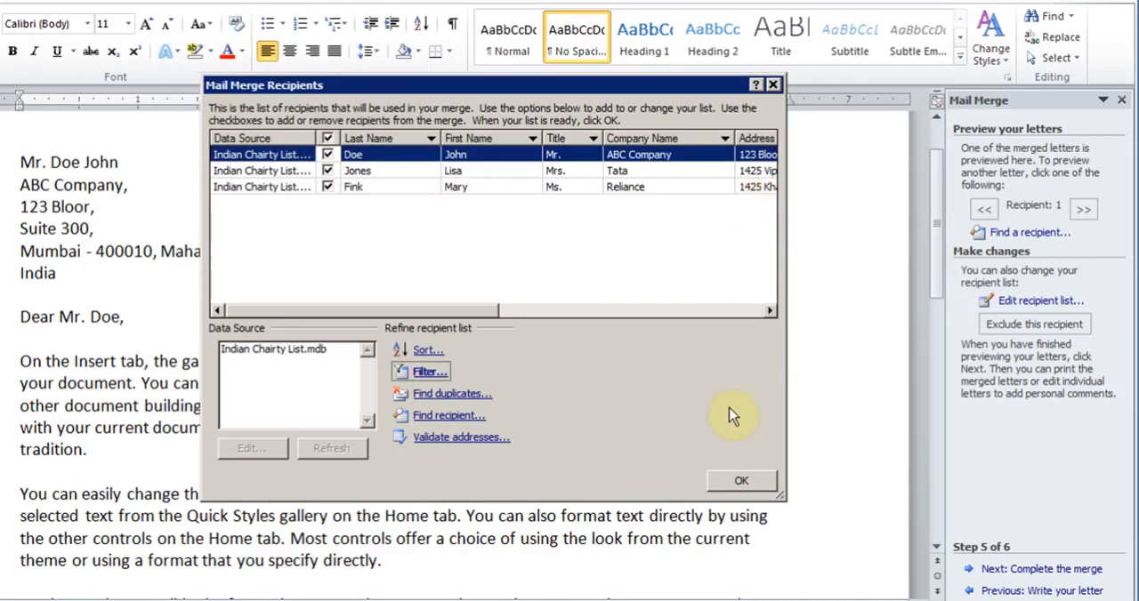
click(738, 481)
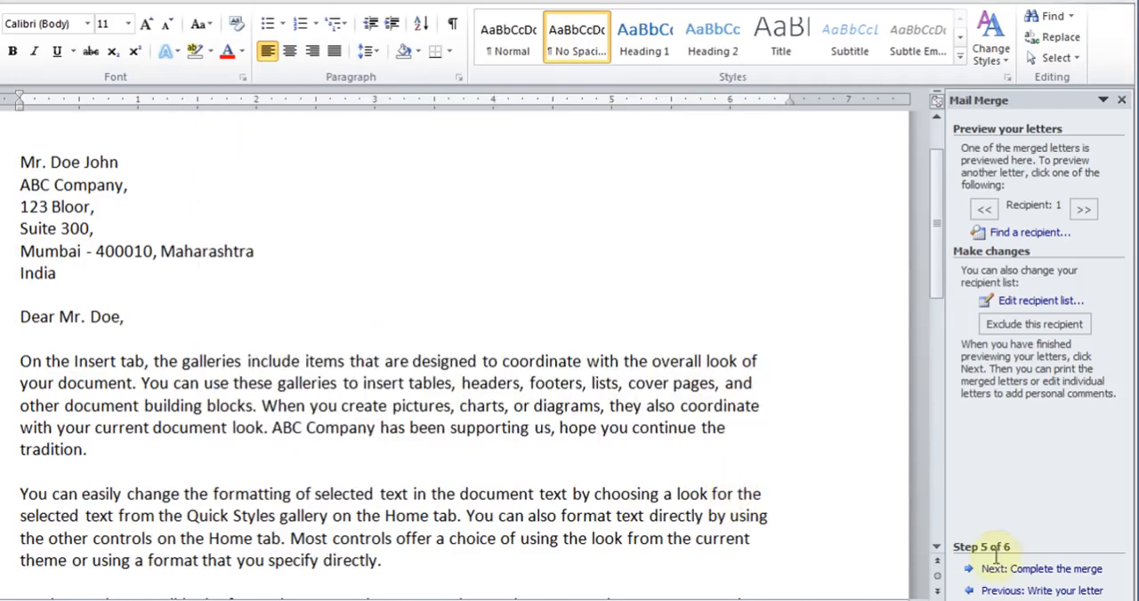
Complete the merge by editing individual letters, merging all records into a new document.
click(1021, 569)
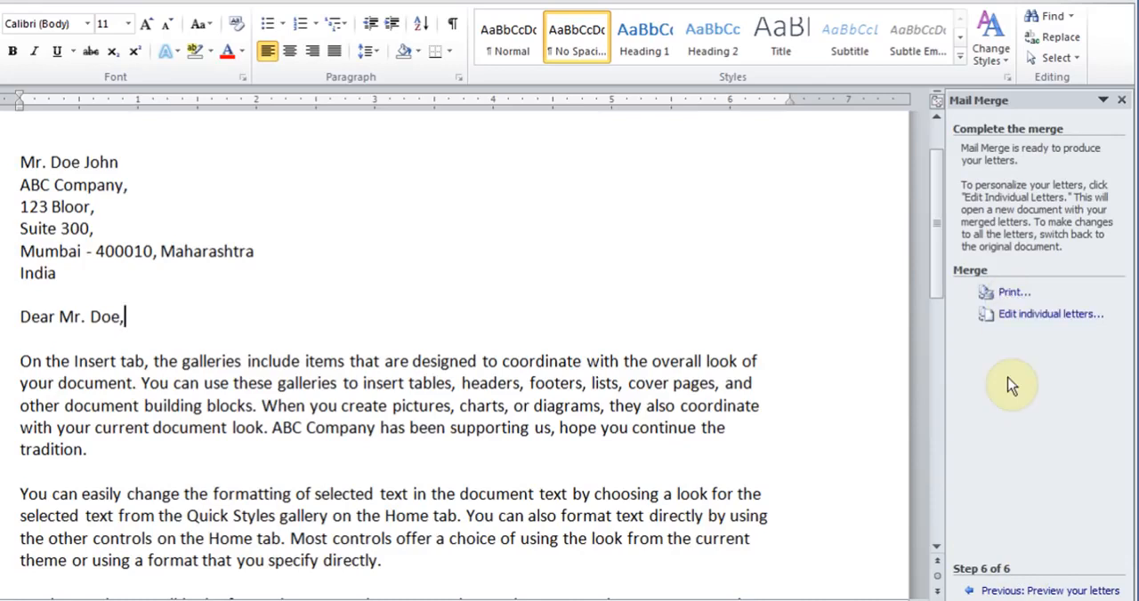
click(1038, 322)
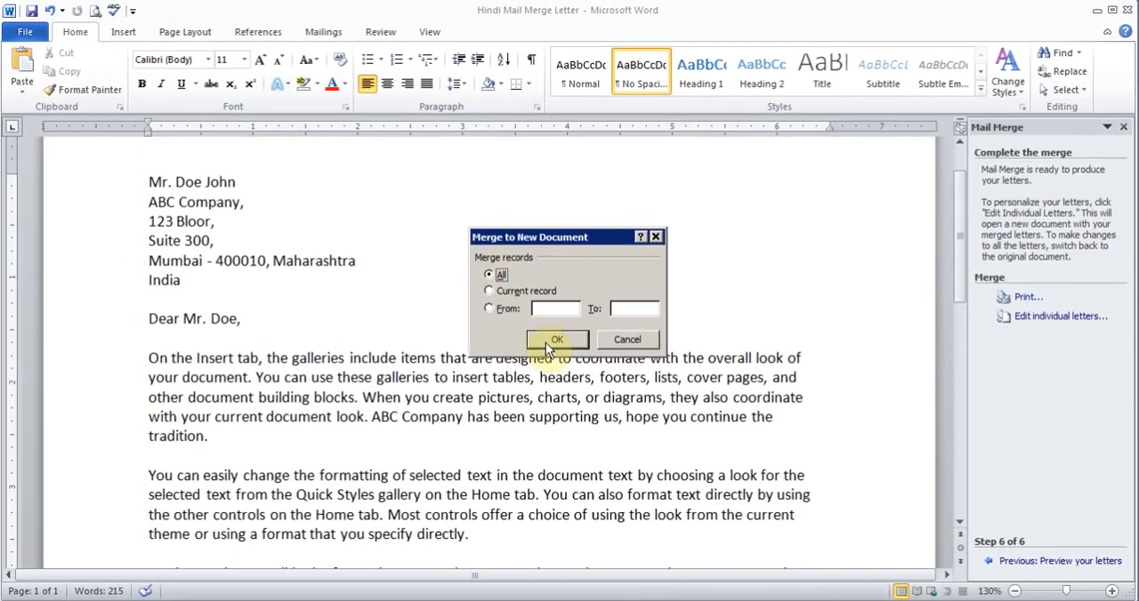
click(543, 340)
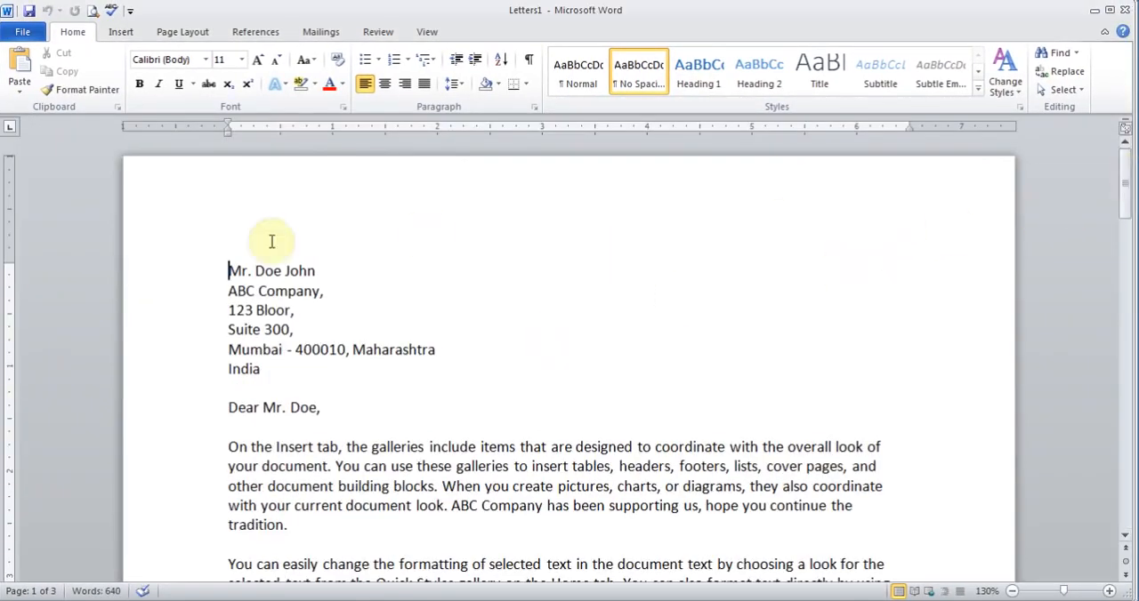
Select the merged name, company, greeting and in-text company name to examine the merged values.
drag(323, 270, 233, 272)
drag(333, 291, 229, 291)
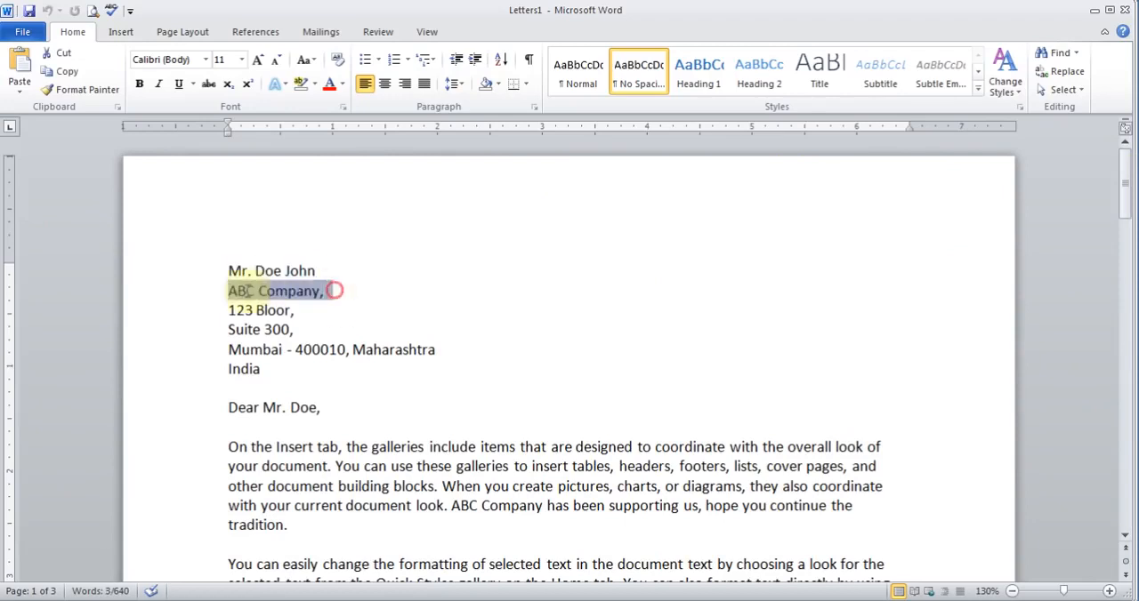
drag(328, 413, 228, 407)
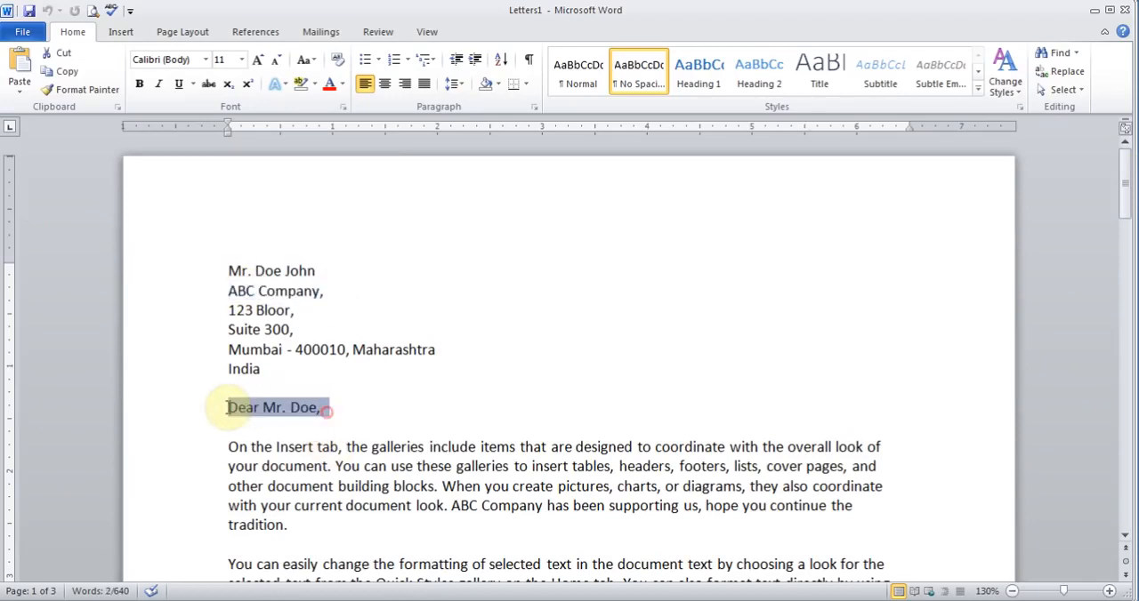
click(450, 506)
drag(450, 506, 543, 507)
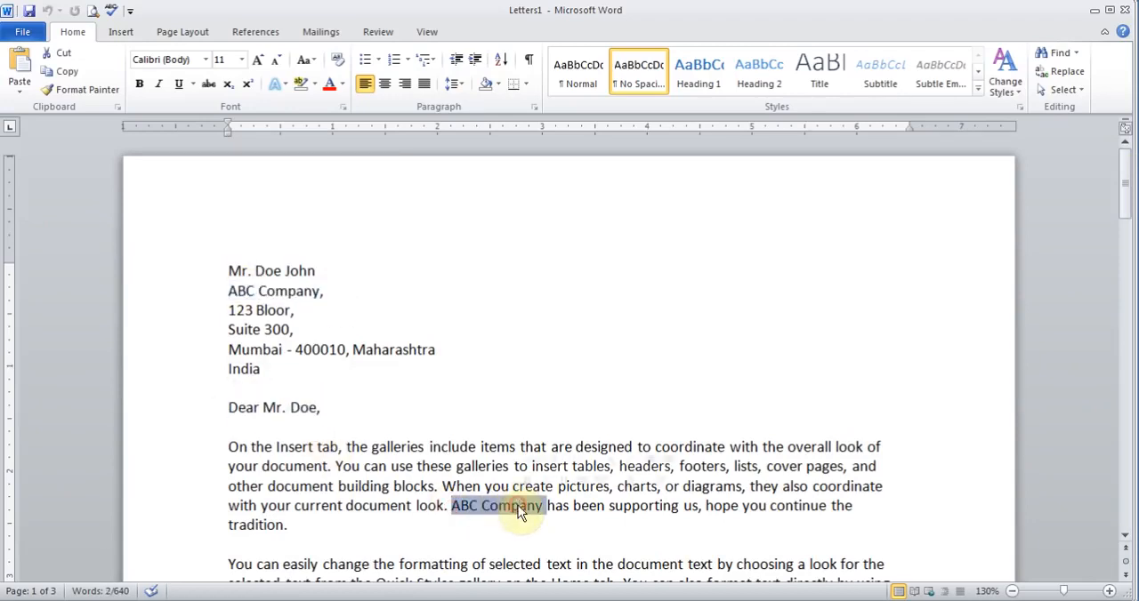
Scroll through the second and third merged letters, selecting name, greeting and company to examine the merged values.
drag(1127, 166, 1126, 308)
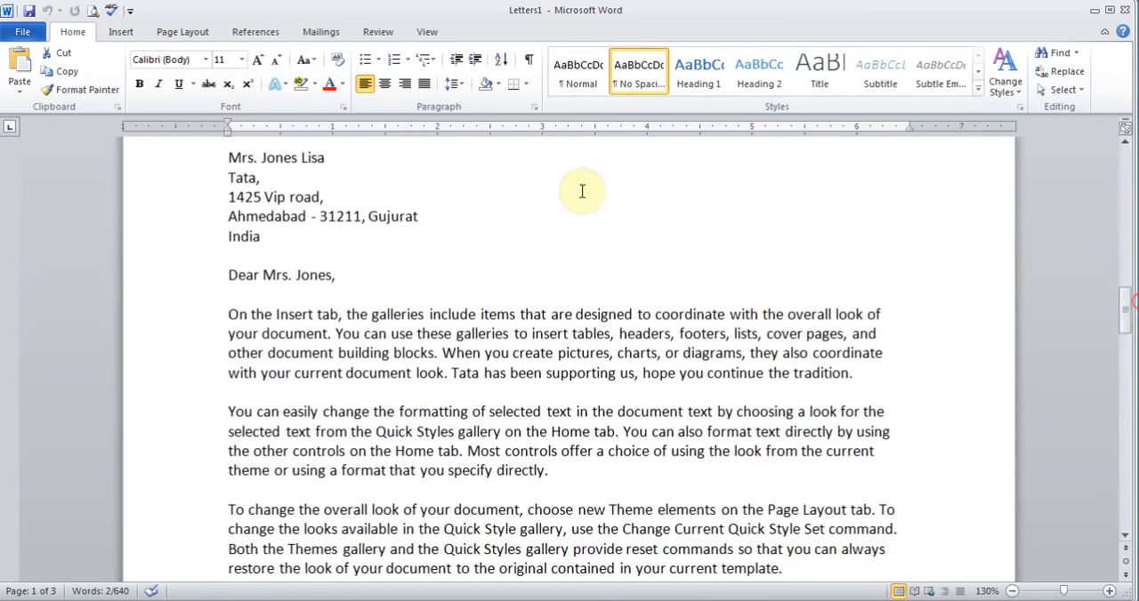
drag(327, 158, 233, 158)
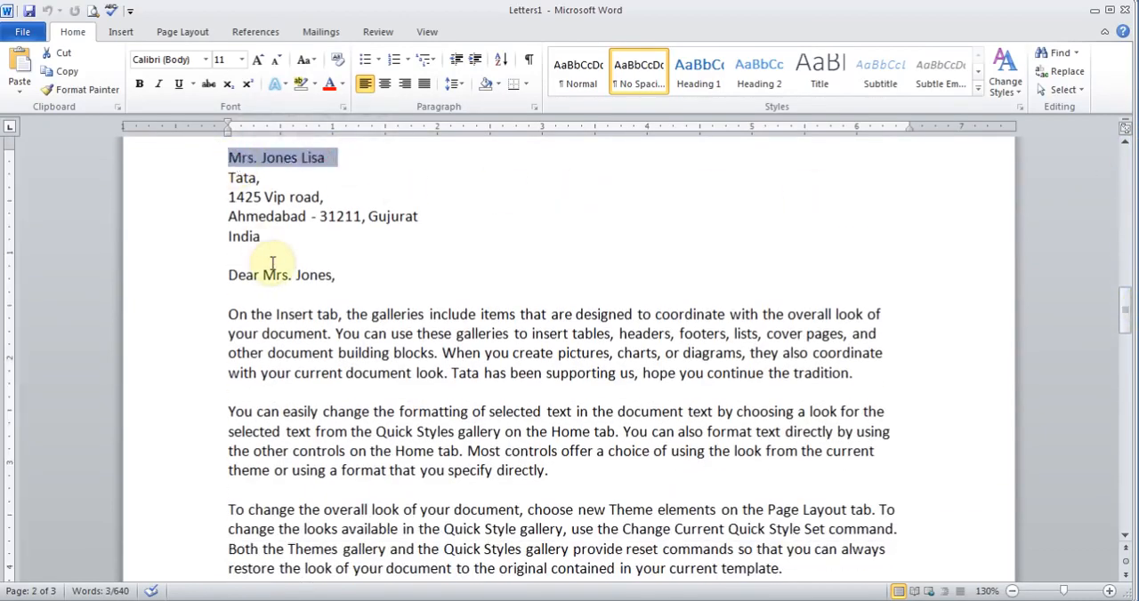
drag(265, 271, 346, 266)
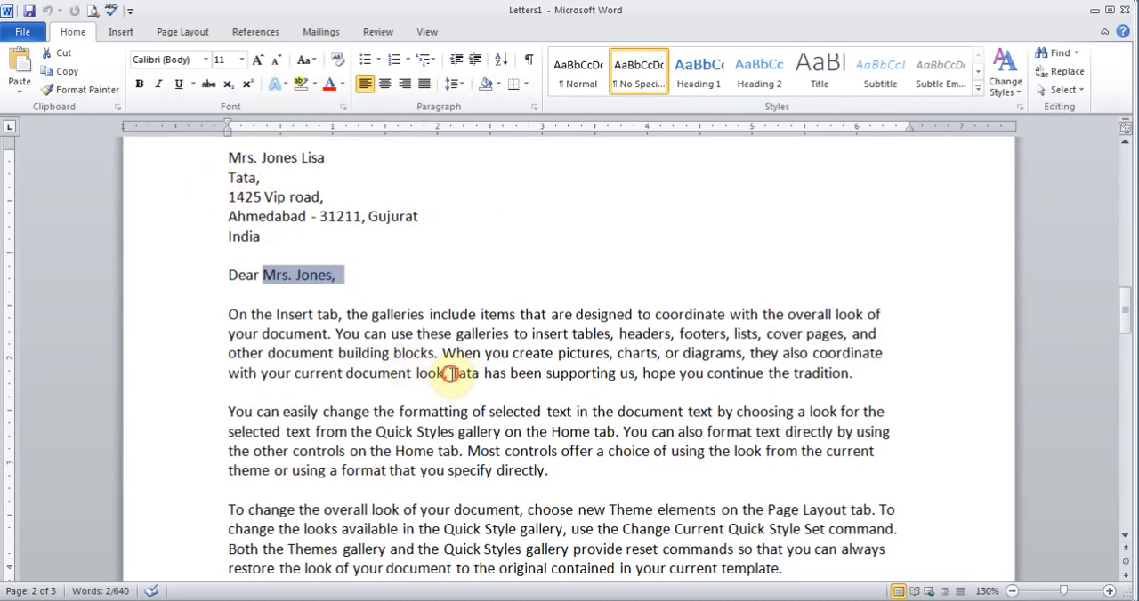
drag(450, 373, 490, 378)
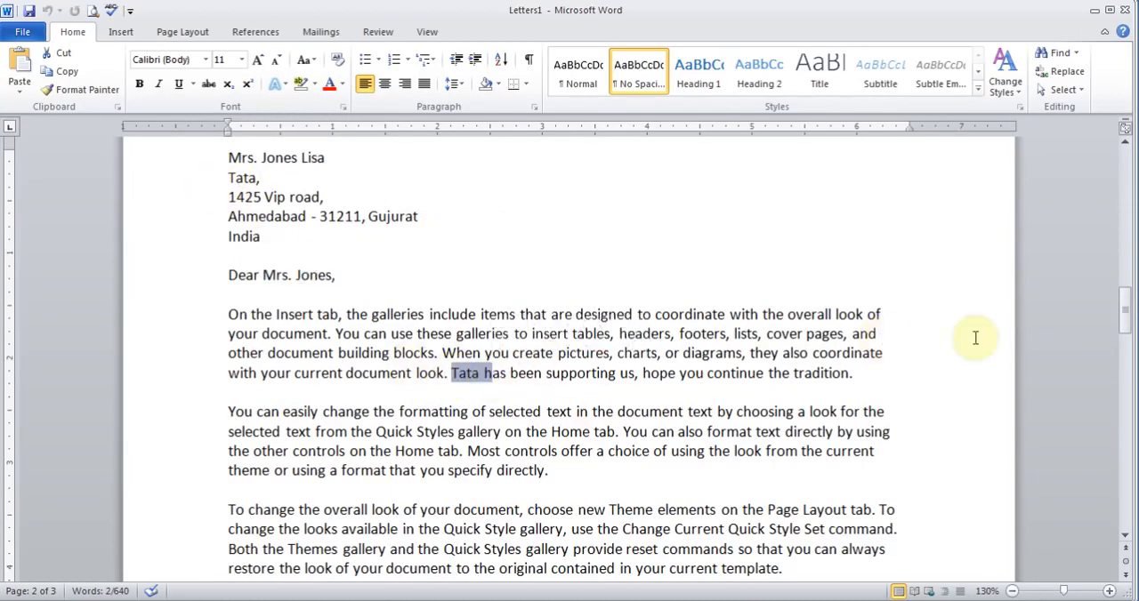
click(1126, 308)
drag(1125, 309, 1127, 437)
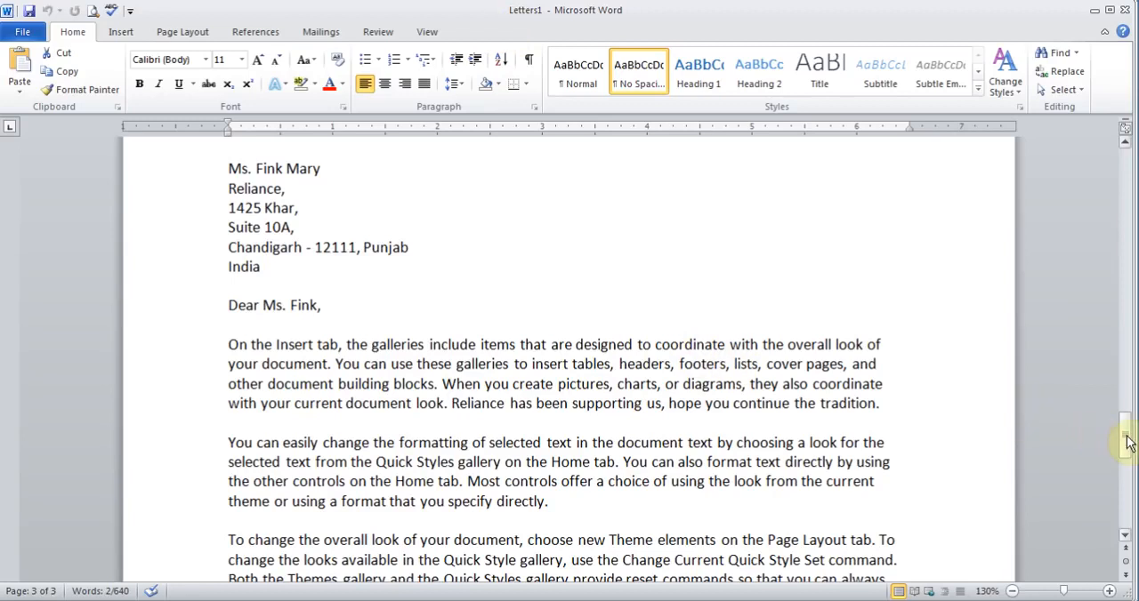
drag(1130, 437, 1117, 184)
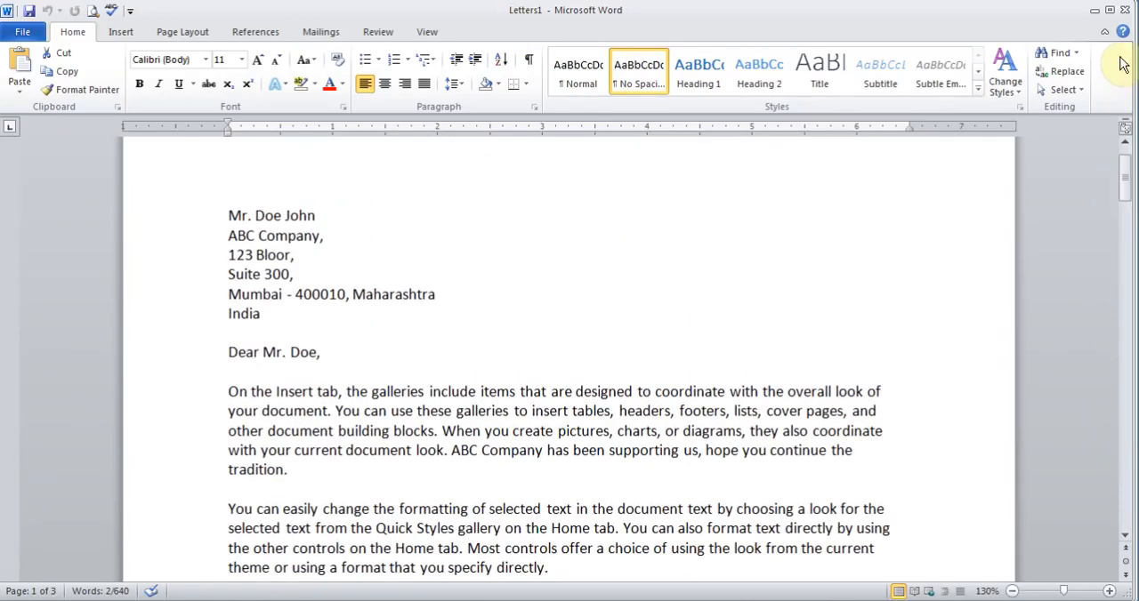
Close the merged letters document without saving it.
click(1126, 10)
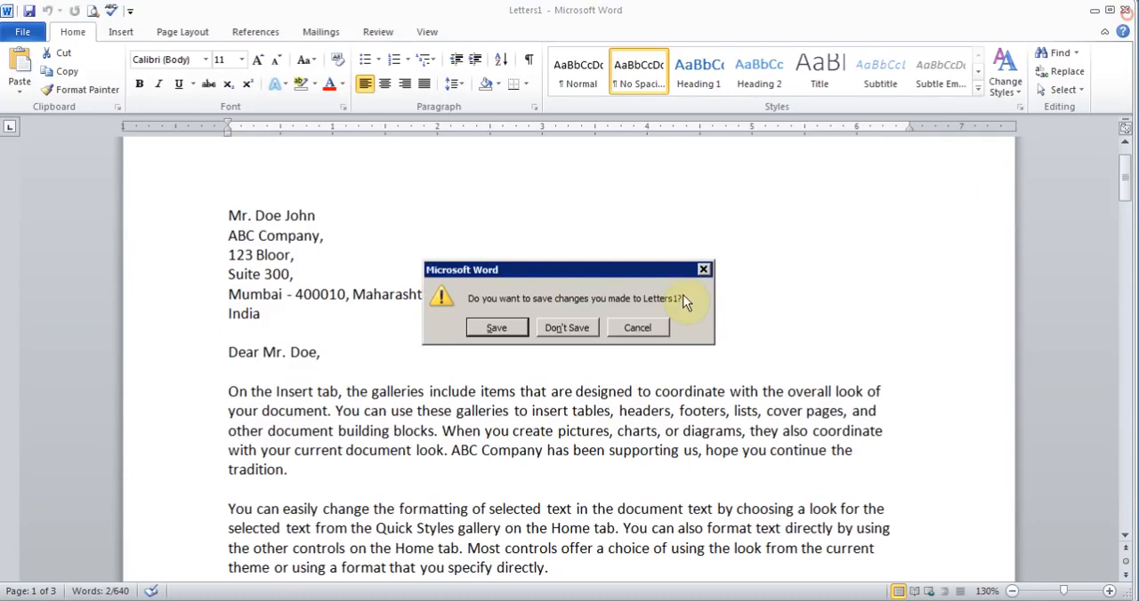
click(582, 326)
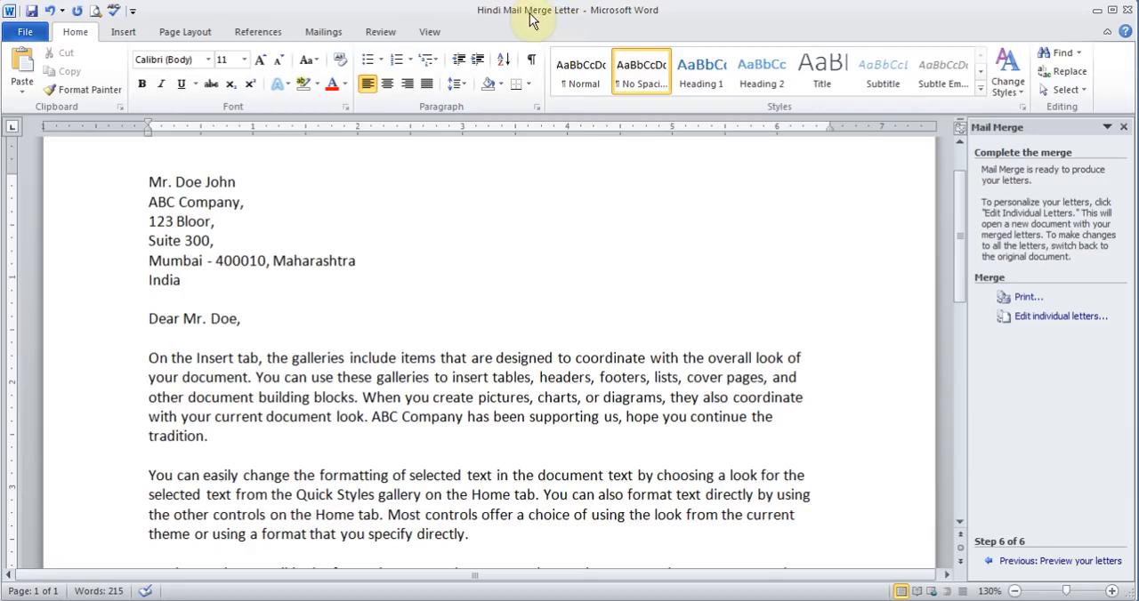
Review the Finish & Merge options and open the recipient list's data source for editing, closing both without changes.
click(322, 32)
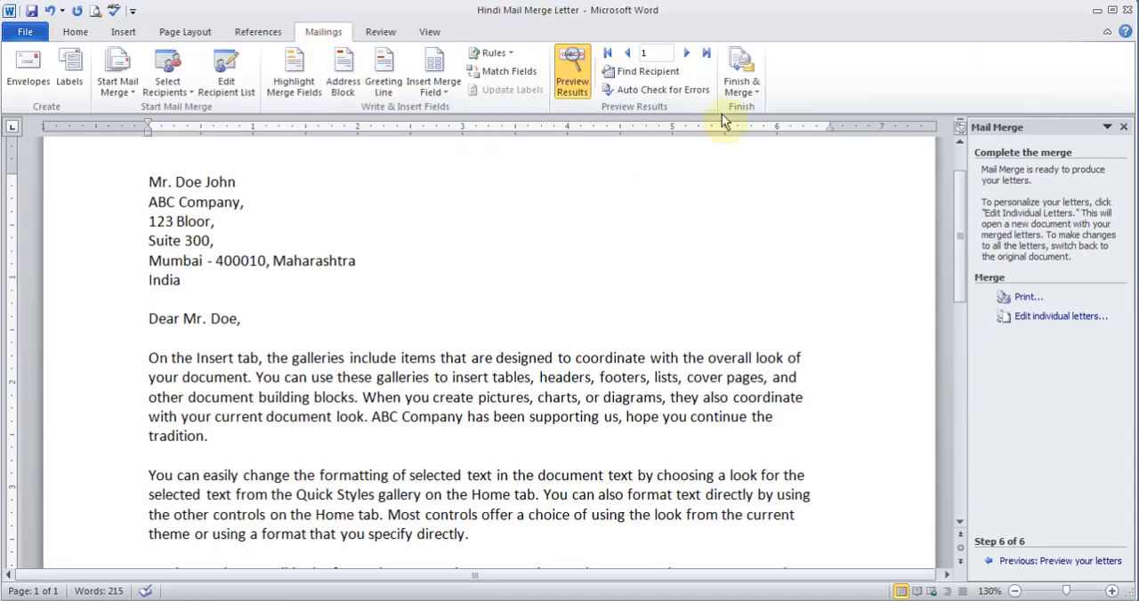
click(737, 89)
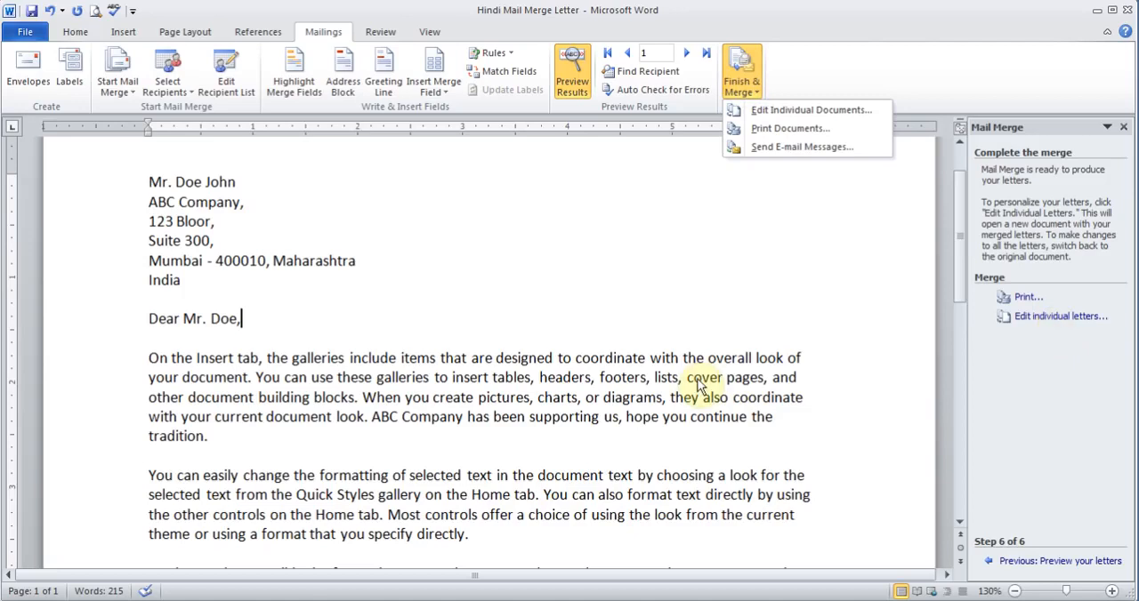
click(544, 377)
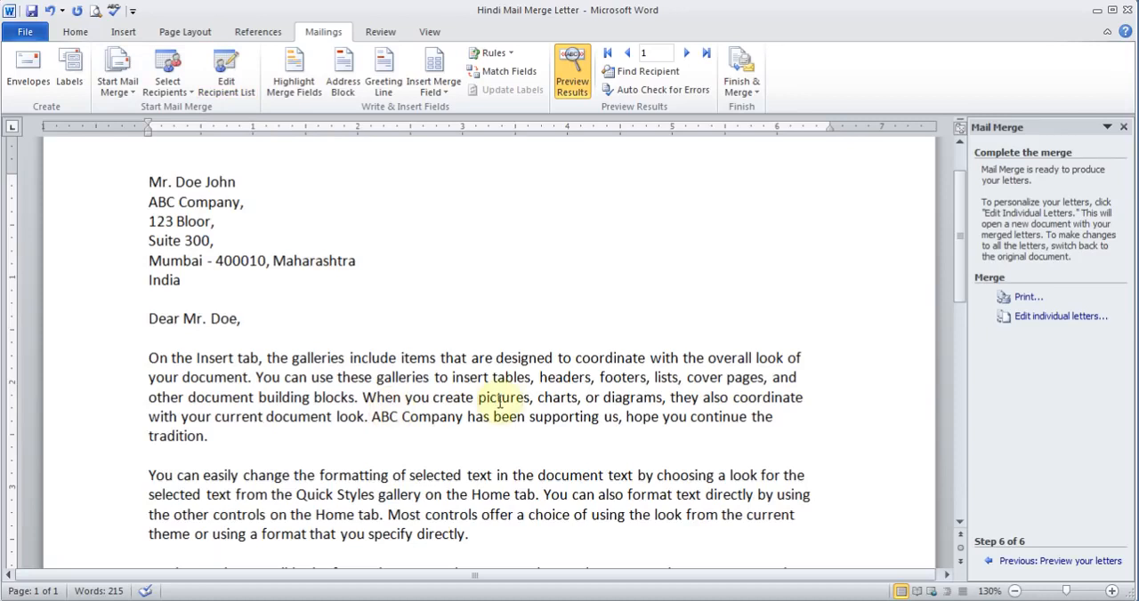
click(740, 87)
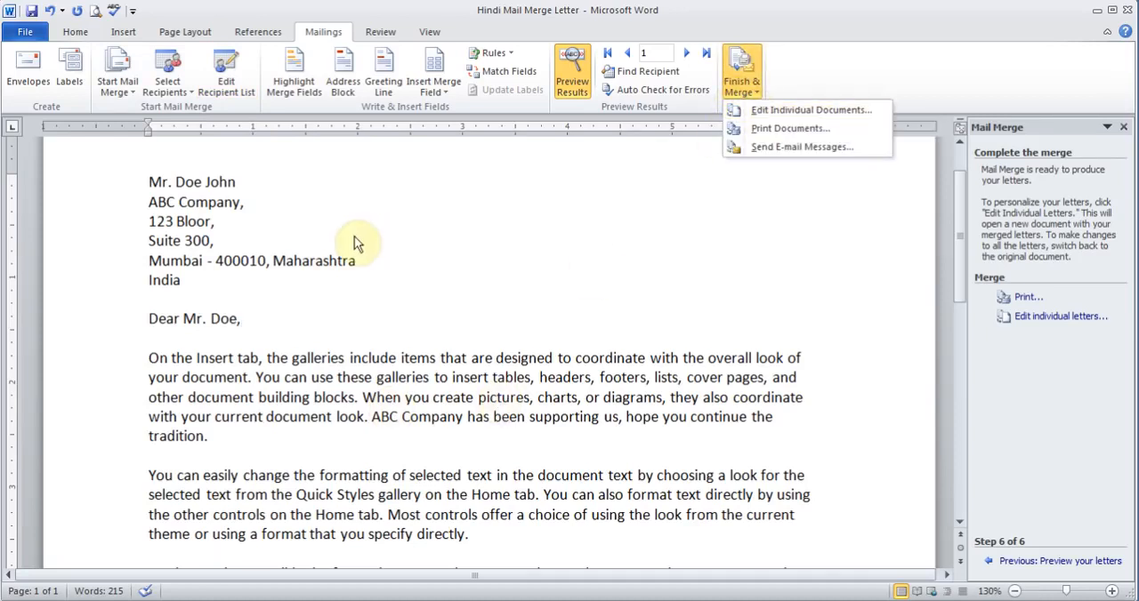
click(233, 89)
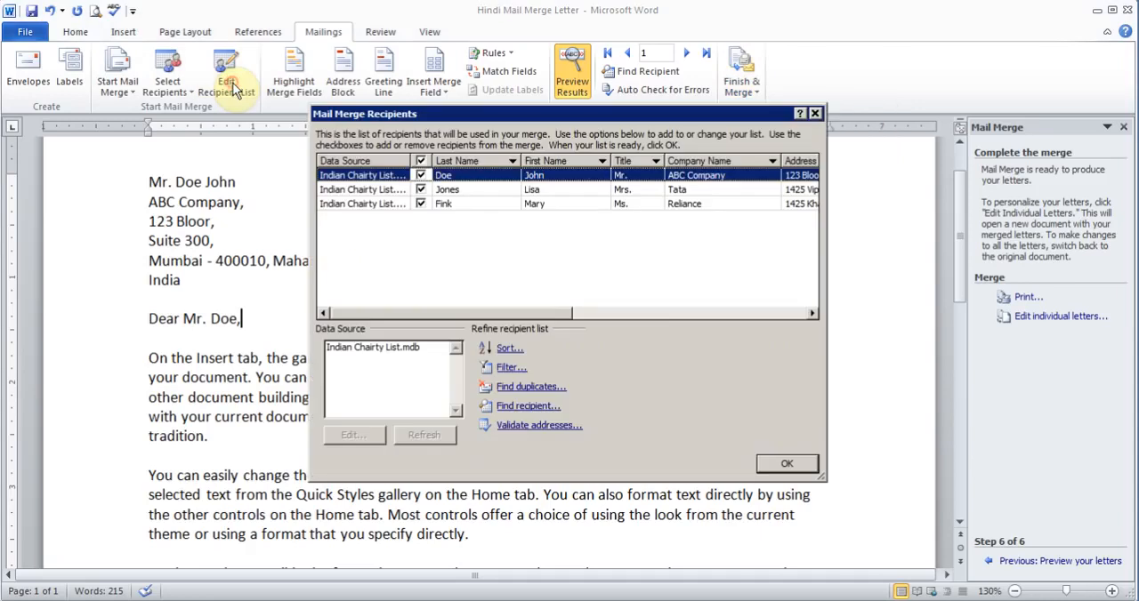
double_click(385, 349)
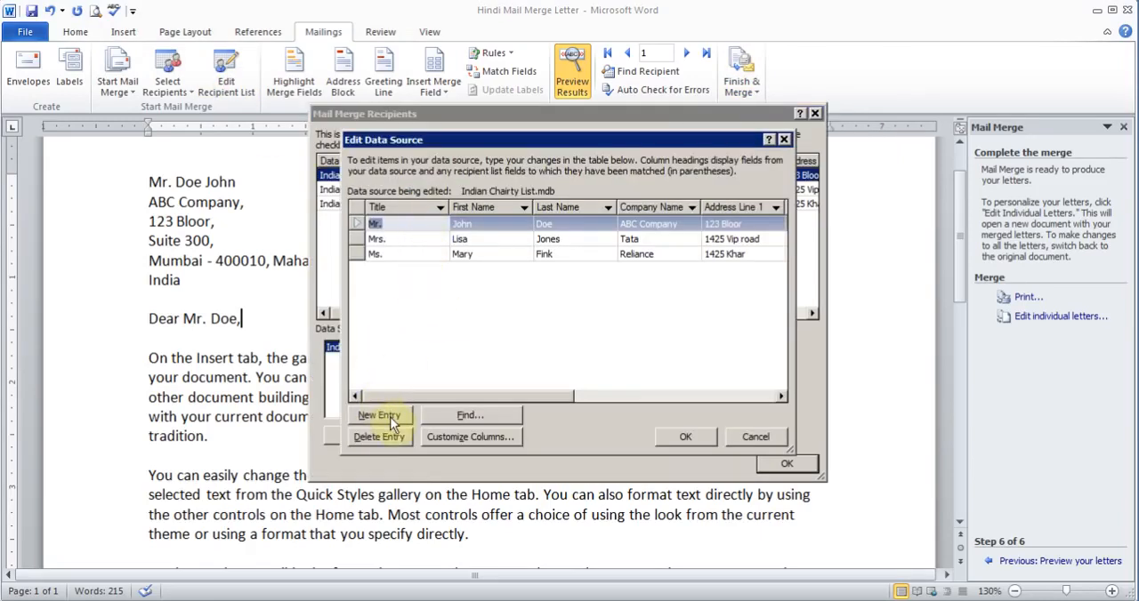
click(752, 438)
click(773, 467)
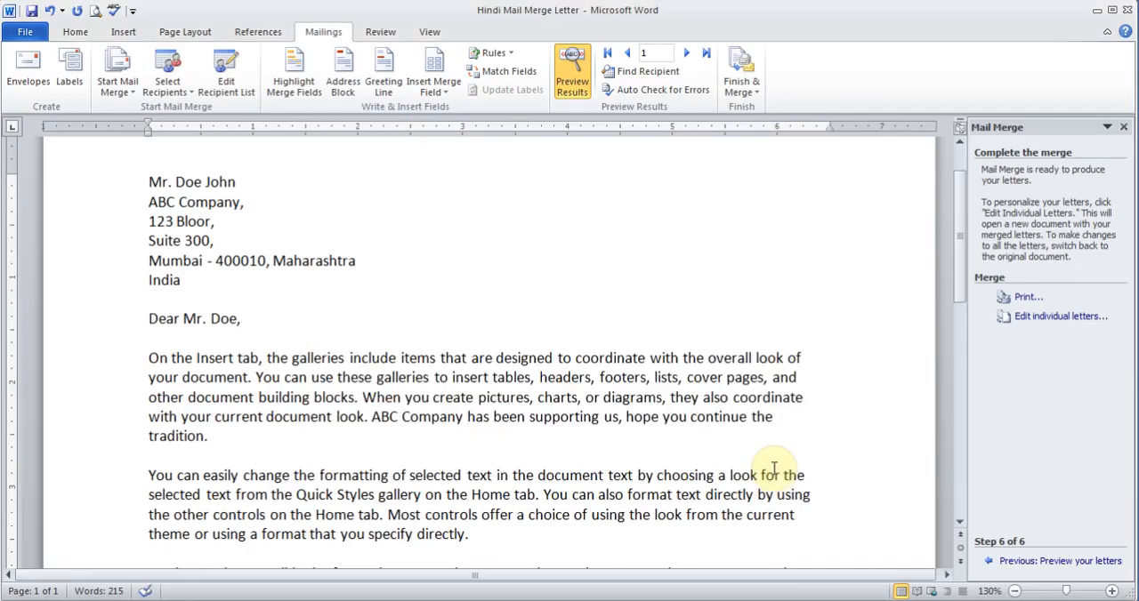
Close the Hindi Mail Merge Letter document, saving its changes.
click(30, 34)
click(50, 132)
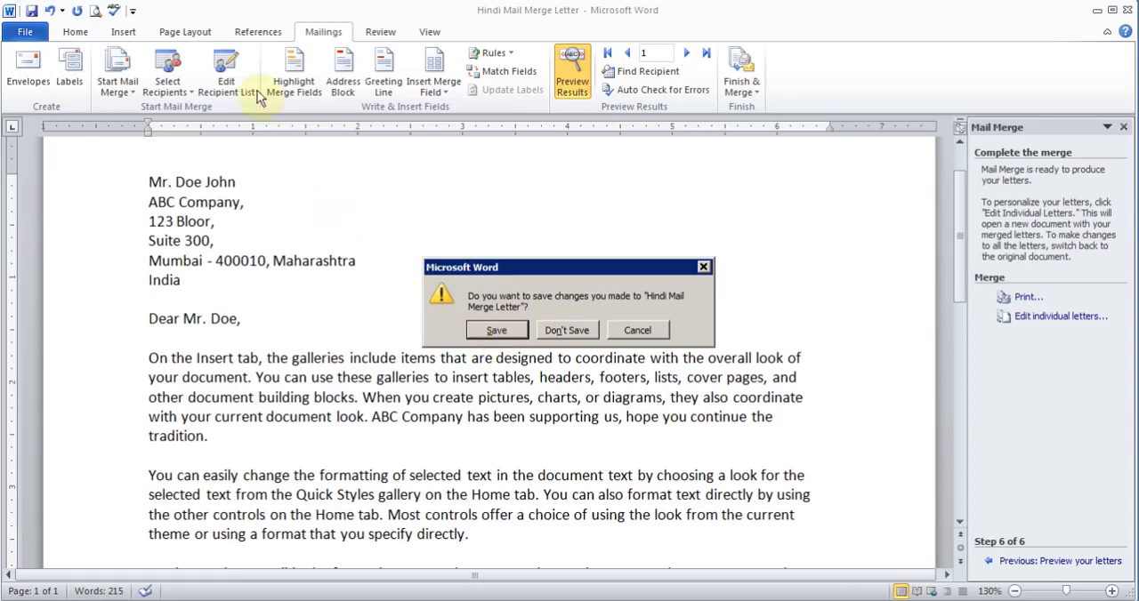
click(494, 330)
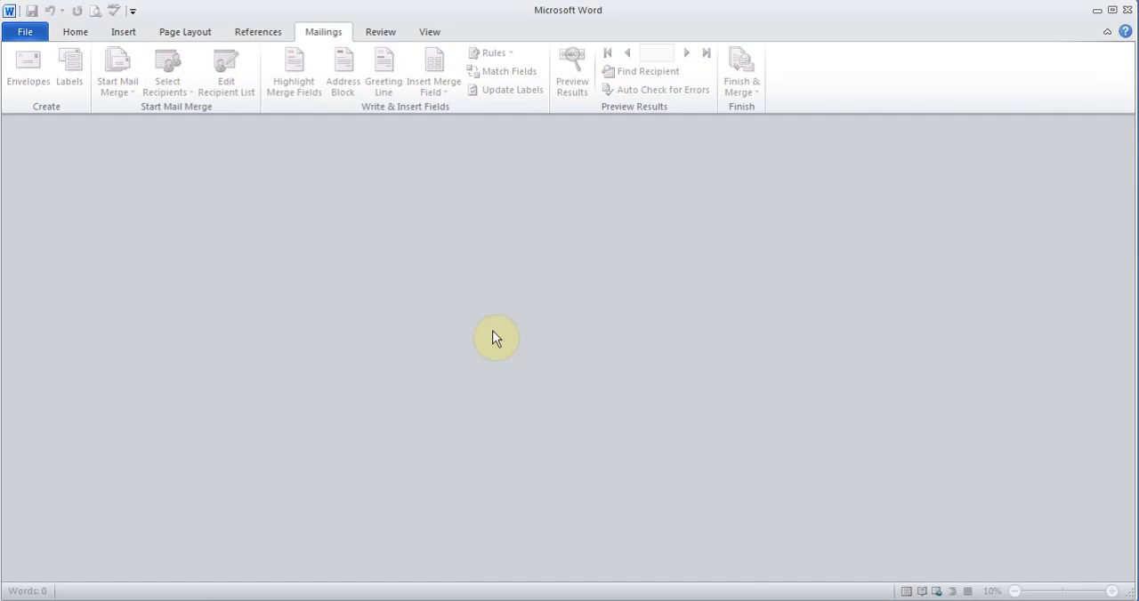
Create a new blank document.
click(32, 29)
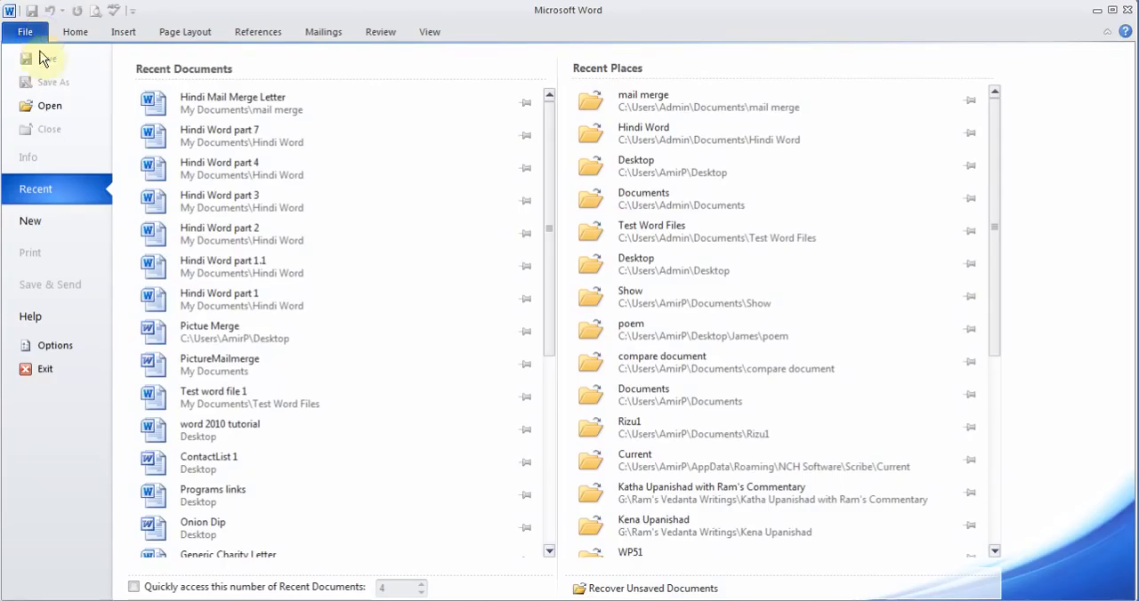
click(41, 219)
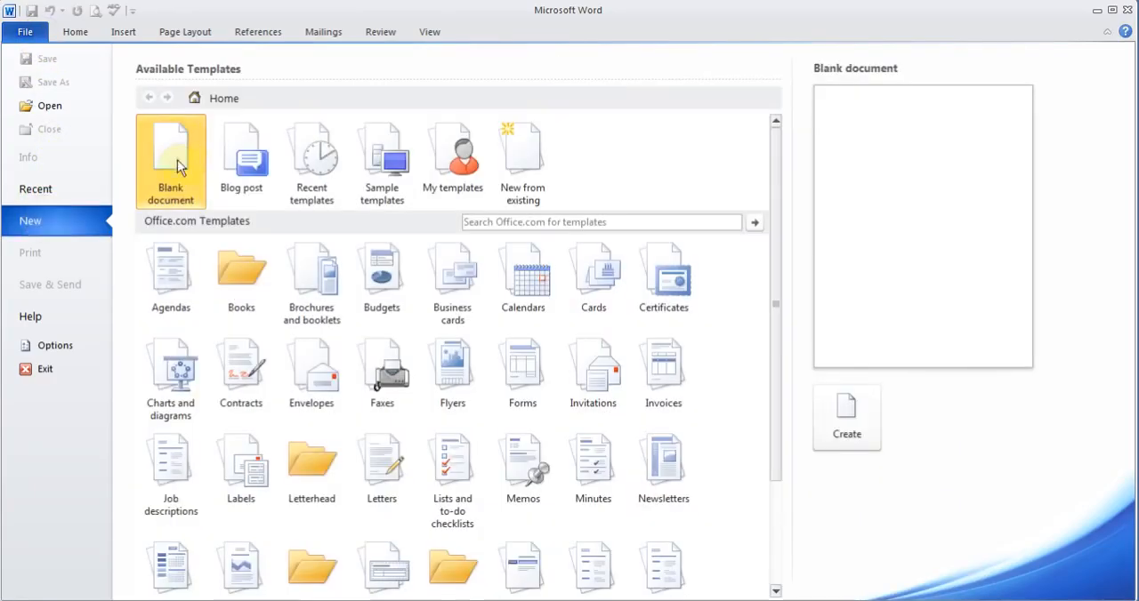
double_click(171, 154)
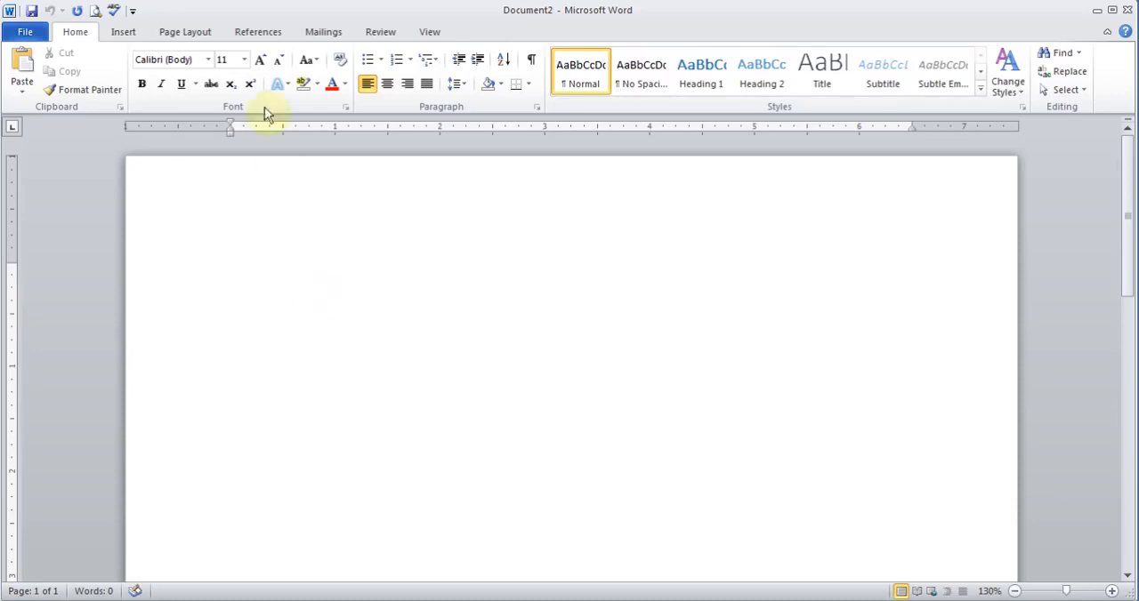
Open the Envelopes dialog and enter a three-line delivery address.
click(320, 35)
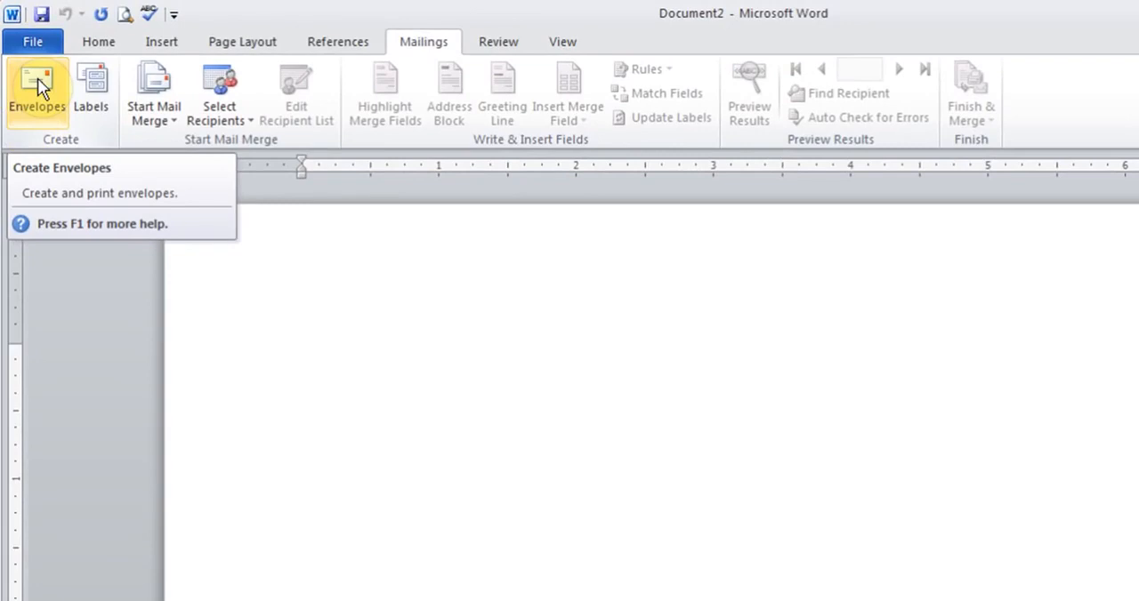
click(38, 77)
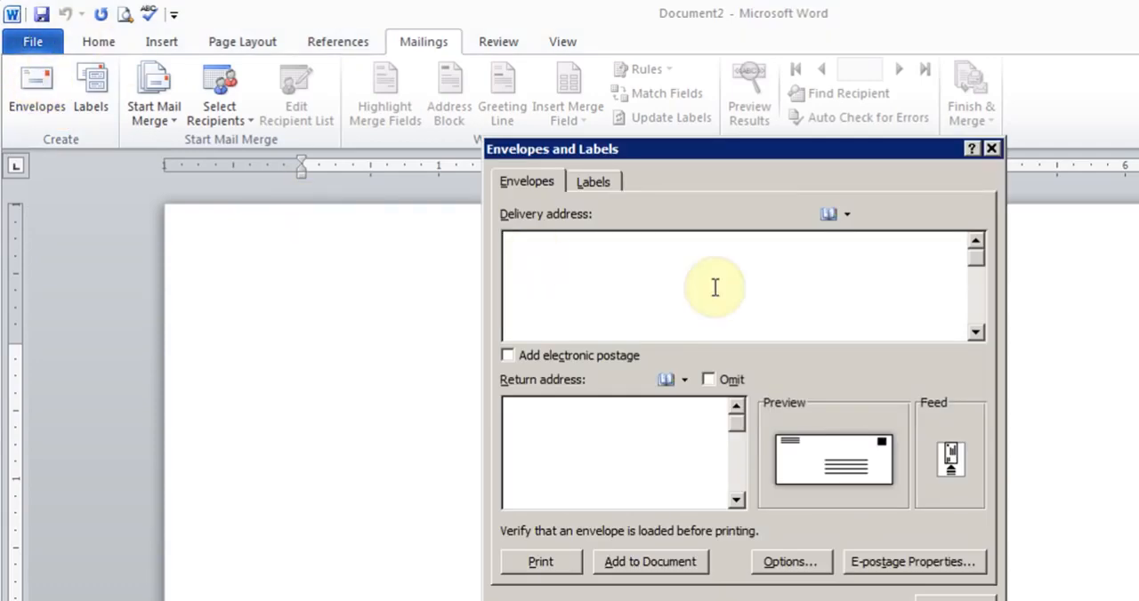
click(646, 263)
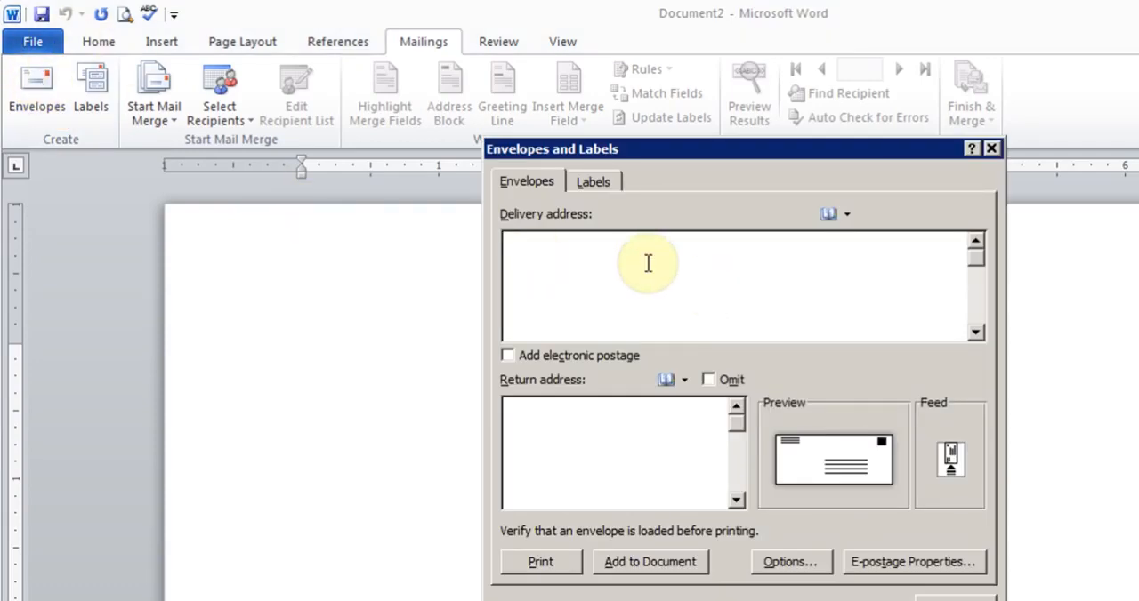
text(John doe)
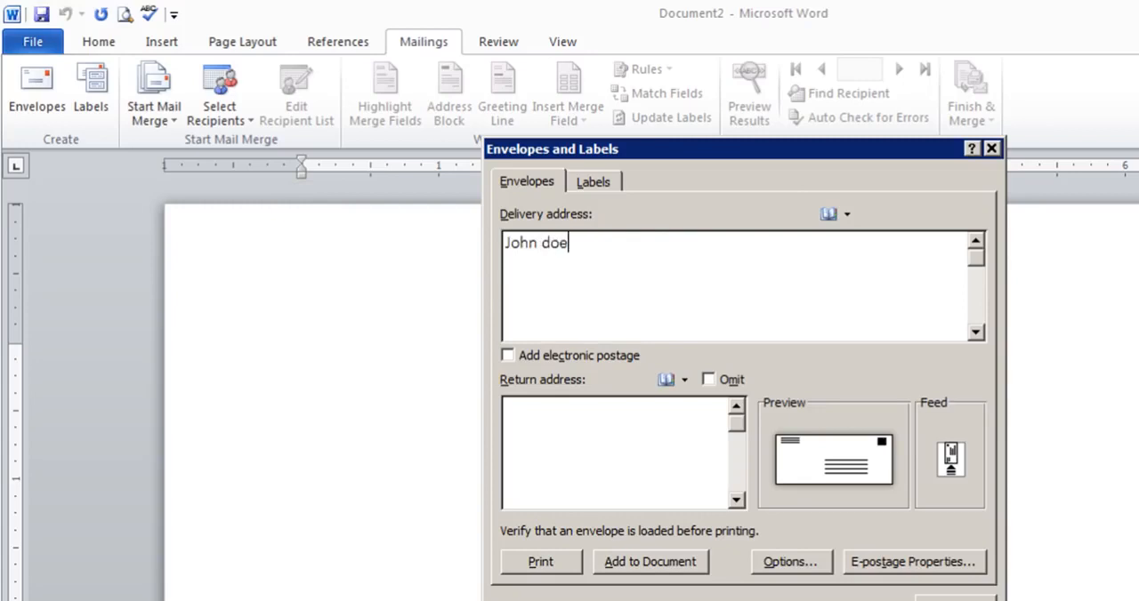
key(Return)
text(123)
key(Return)
text(Mumbai)
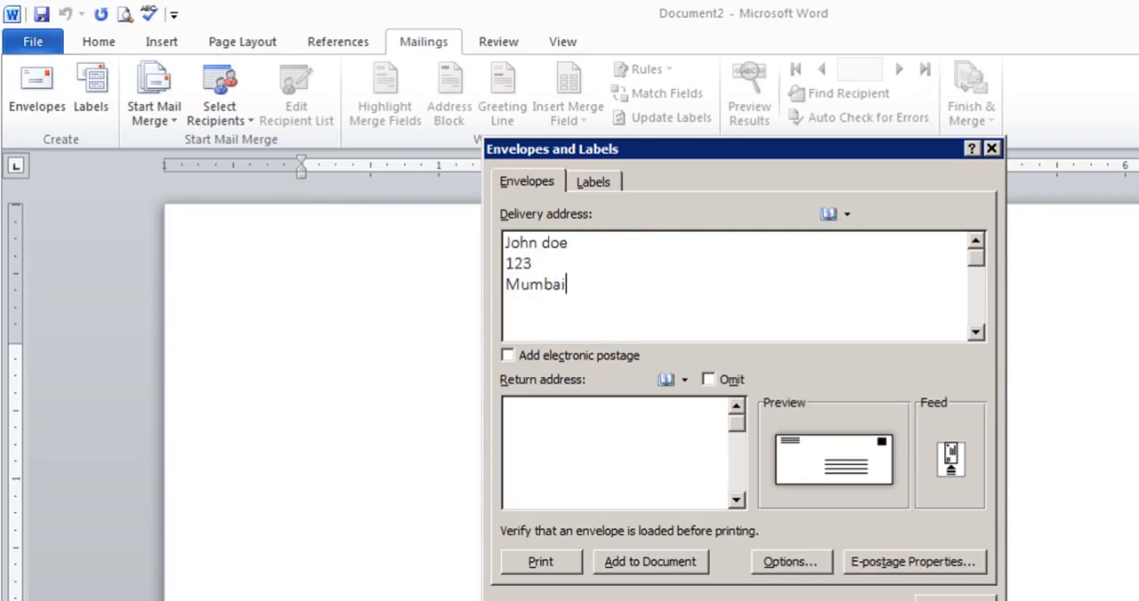
Open the envelope options, cancel them, and close the Envelopes dialog.
click(593, 426)
click(788, 563)
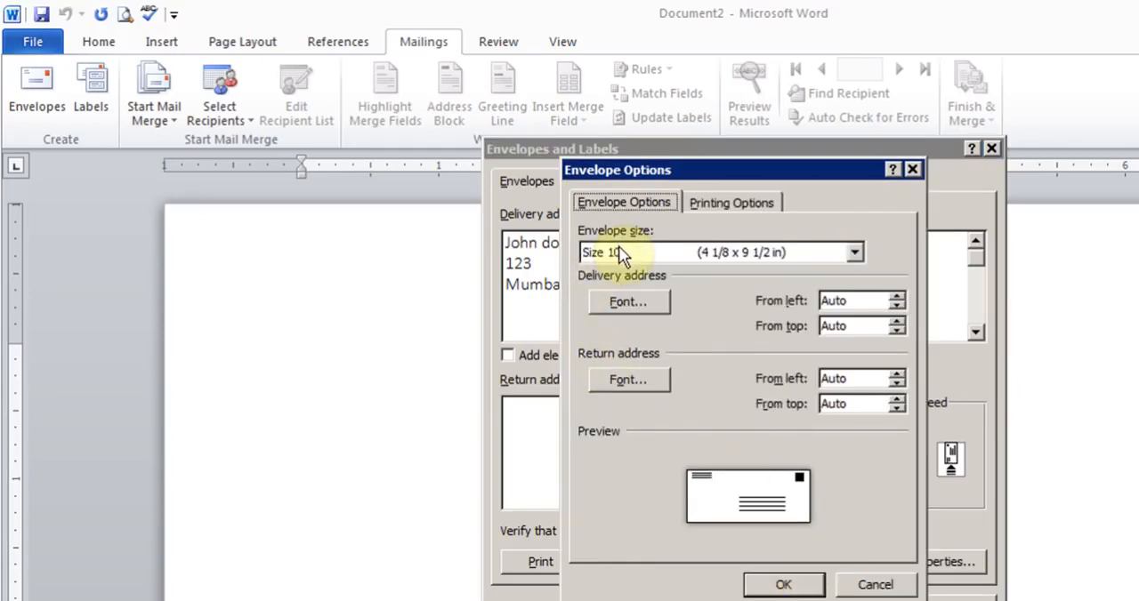
click(872, 585)
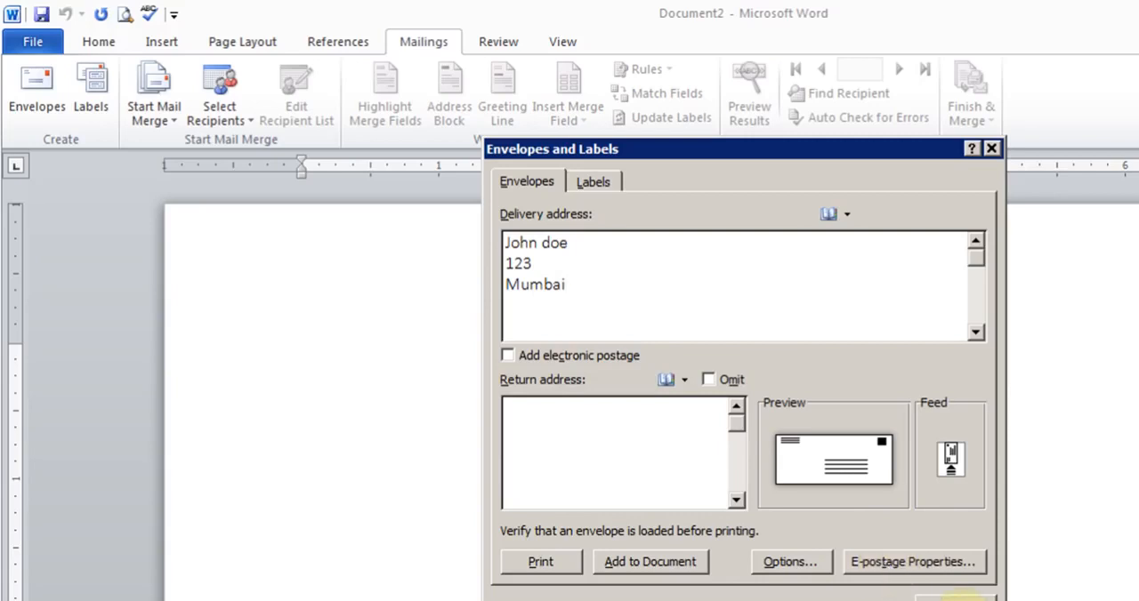
click(959, 598)
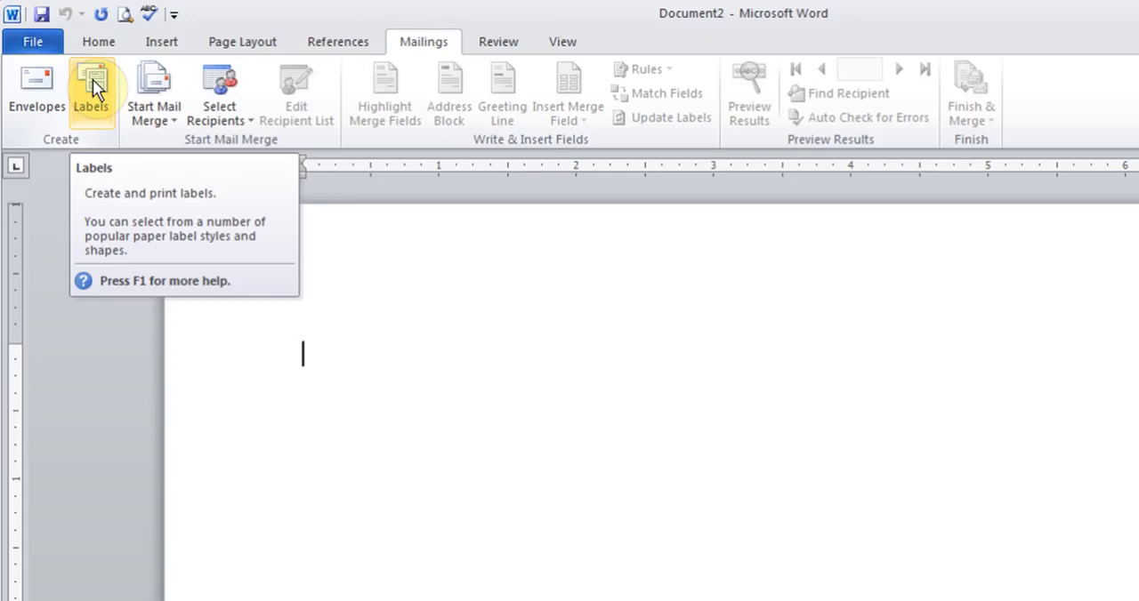
Start the Step by Step Mail Merge Wizard for Envelopes, accepting Size 10 envelope options.
click(173, 119)
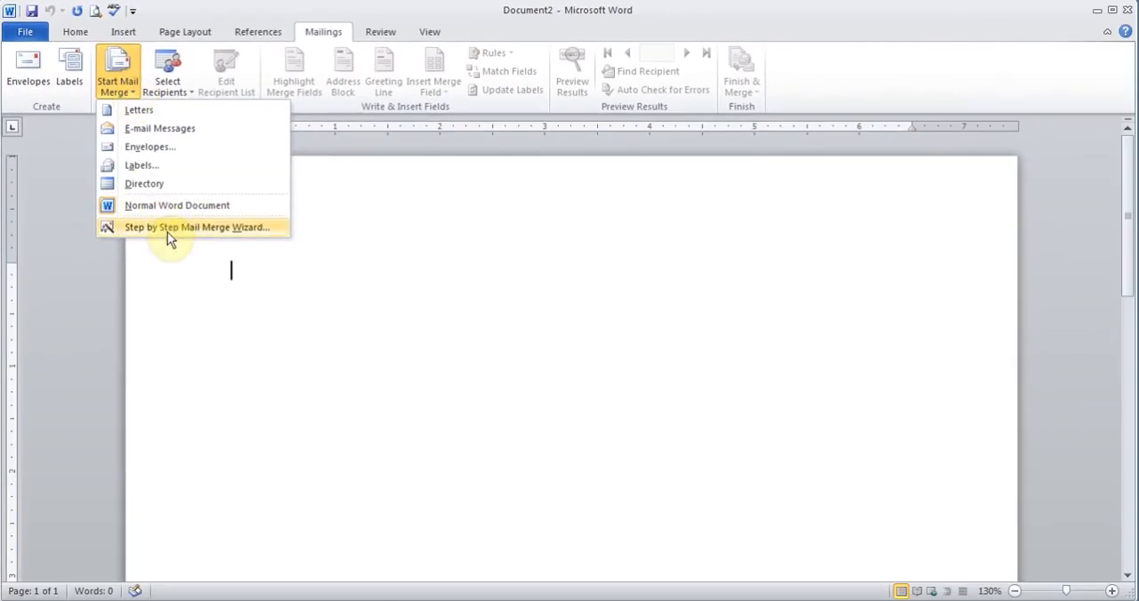
click(167, 228)
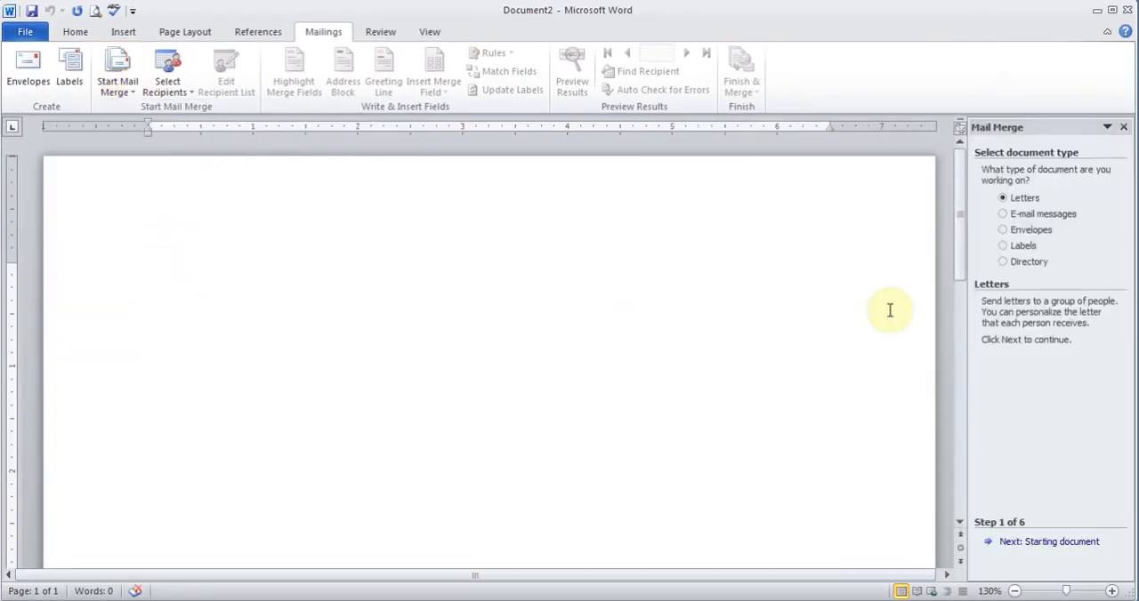
click(997, 220)
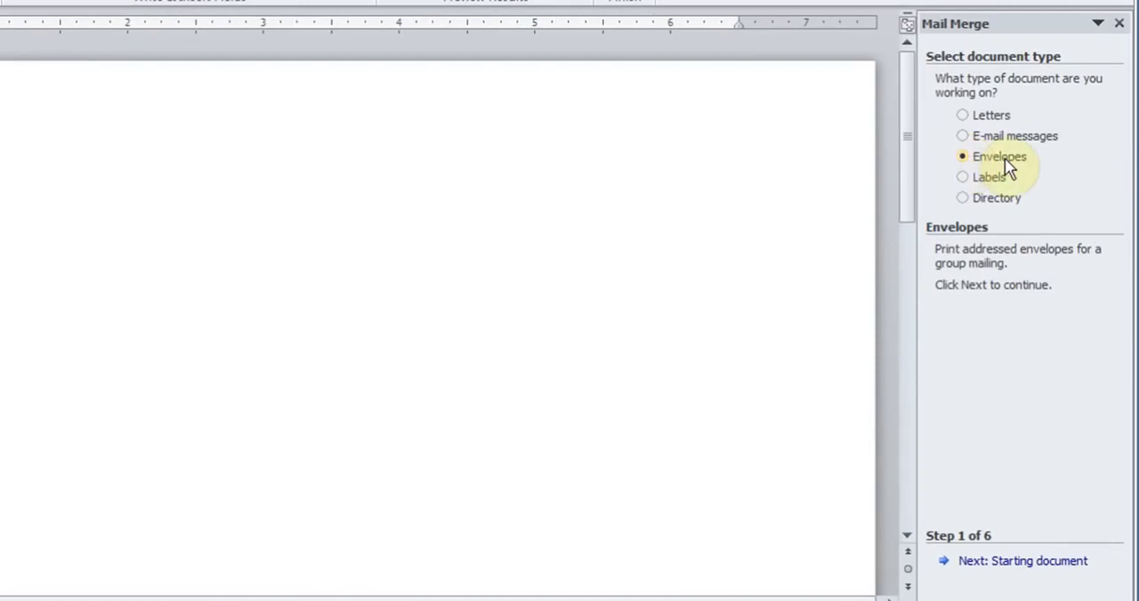
click(998, 562)
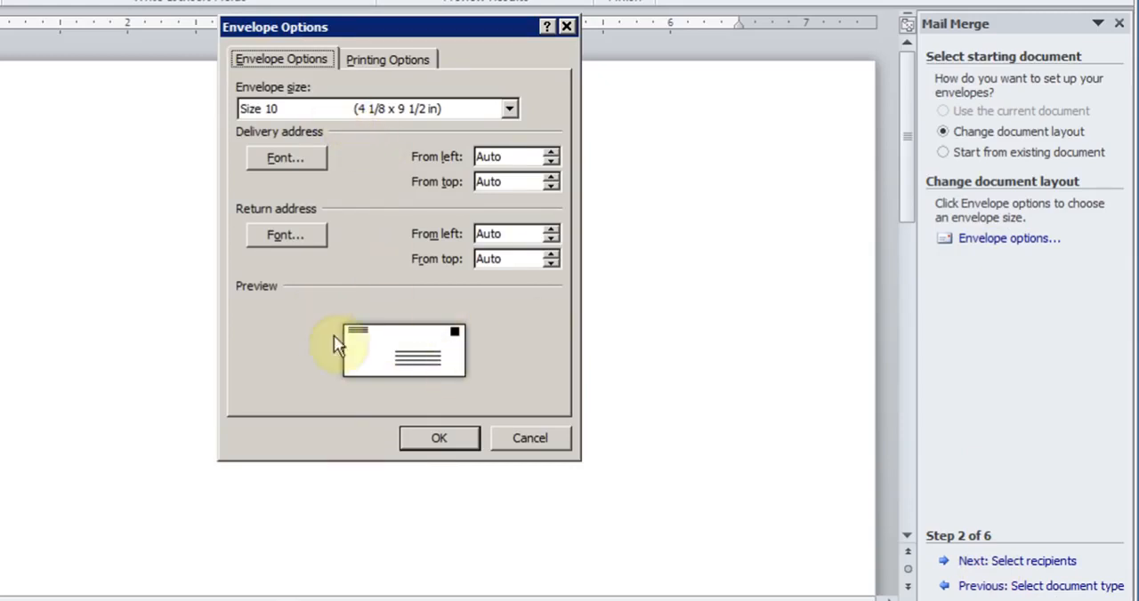
click(429, 439)
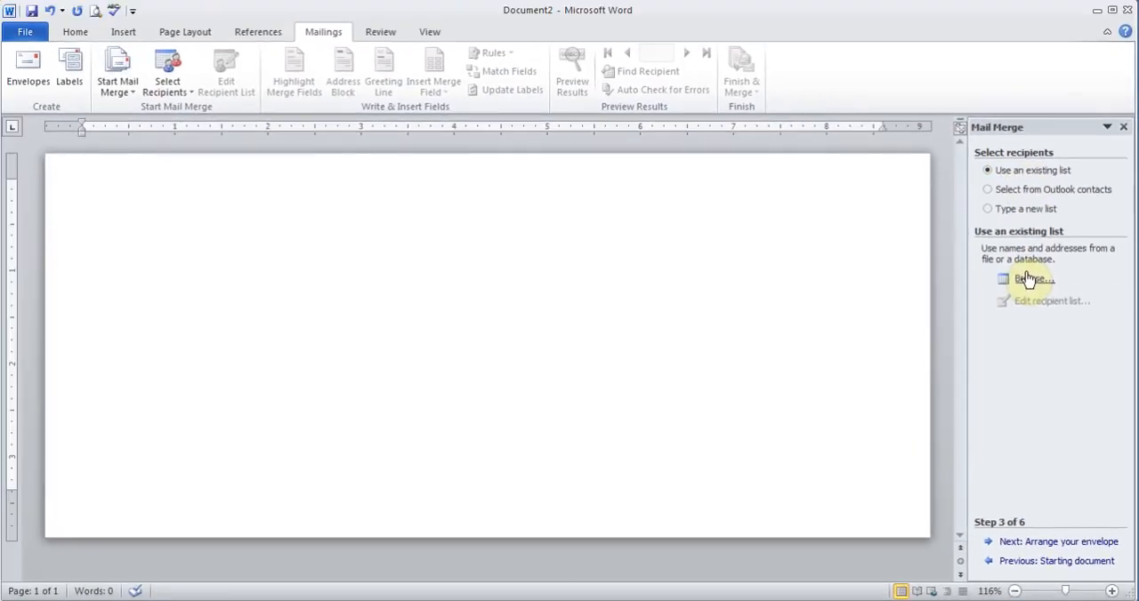
Browse to My Data Sources in Documents and use Indian Chairty List as the recipient list.
click(1027, 278)
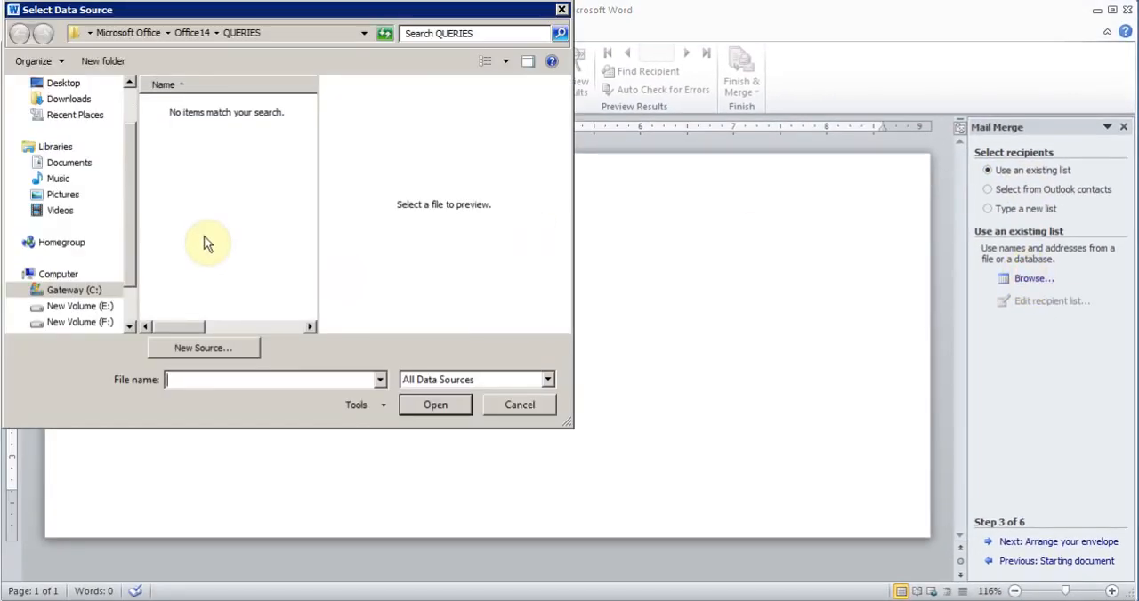
click(80, 169)
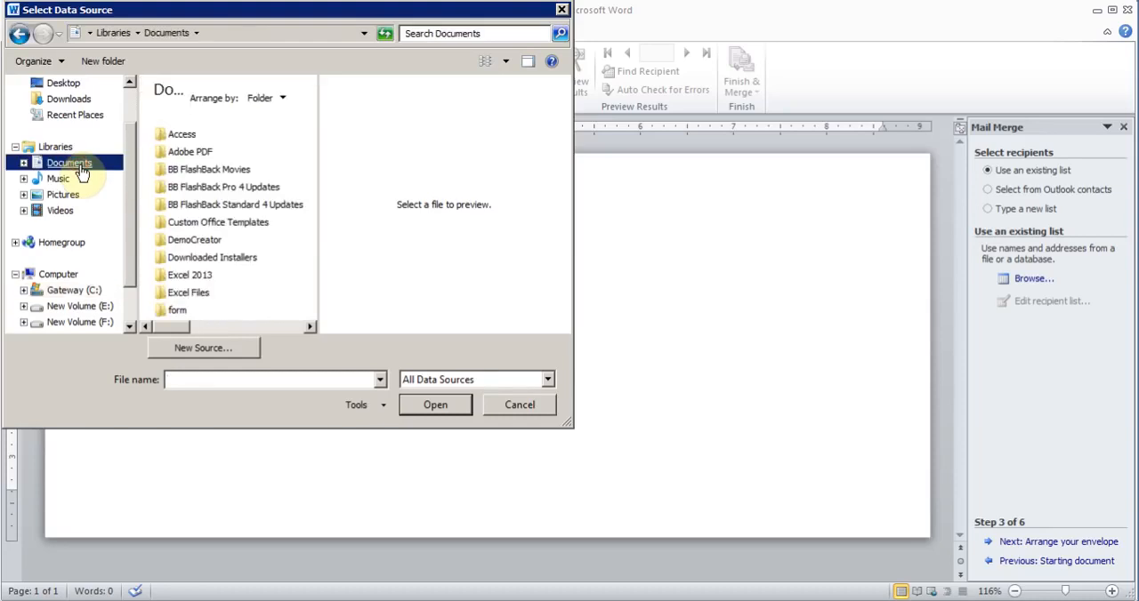
click(275, 327)
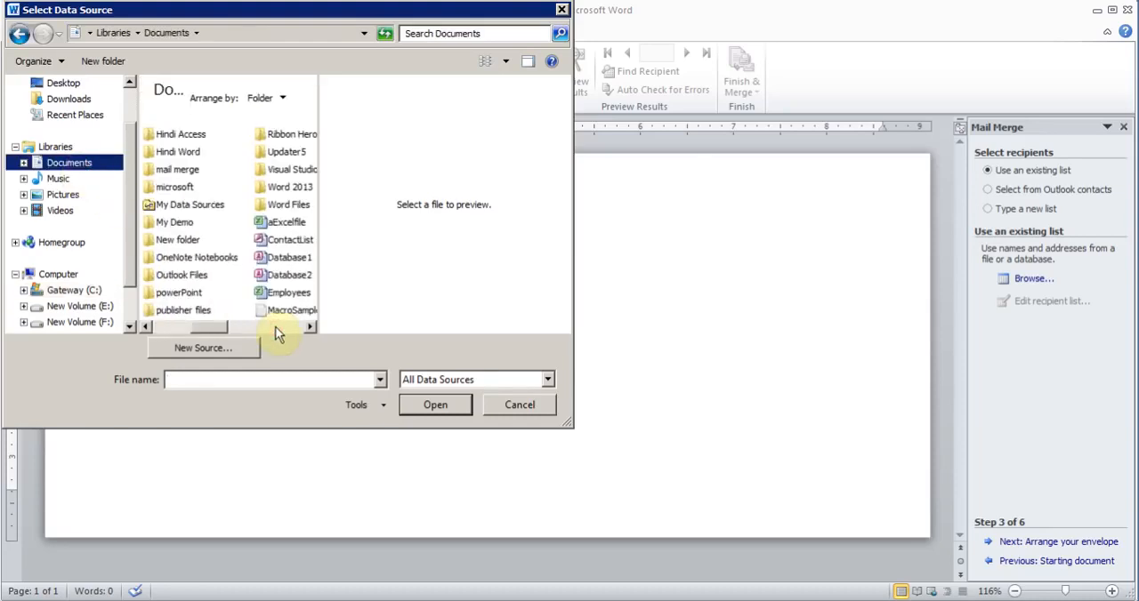
double_click(194, 208)
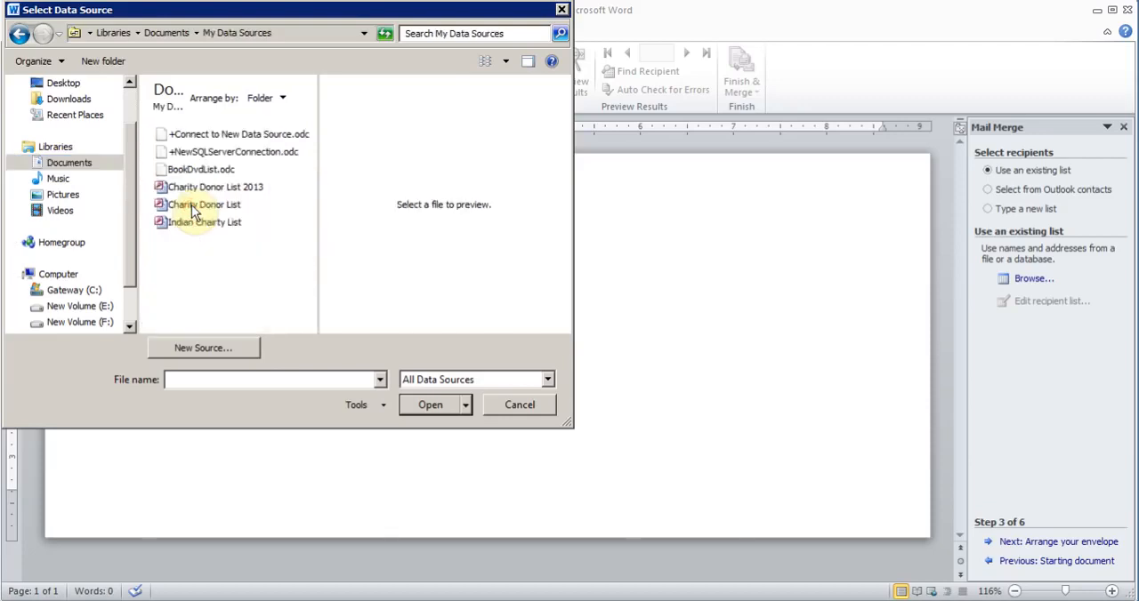
click(218, 226)
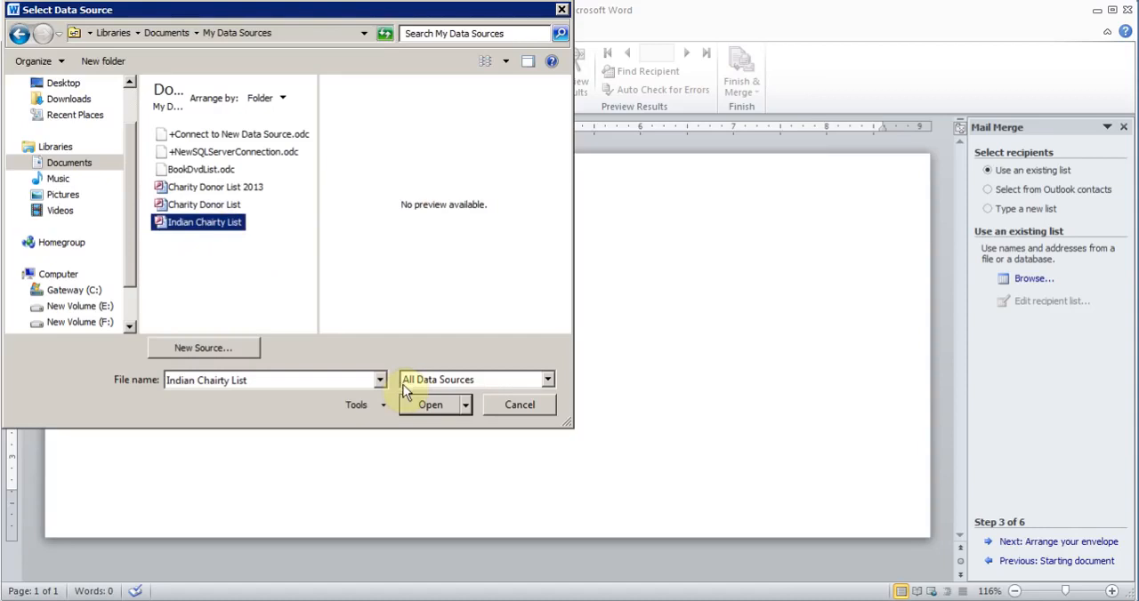
click(419, 405)
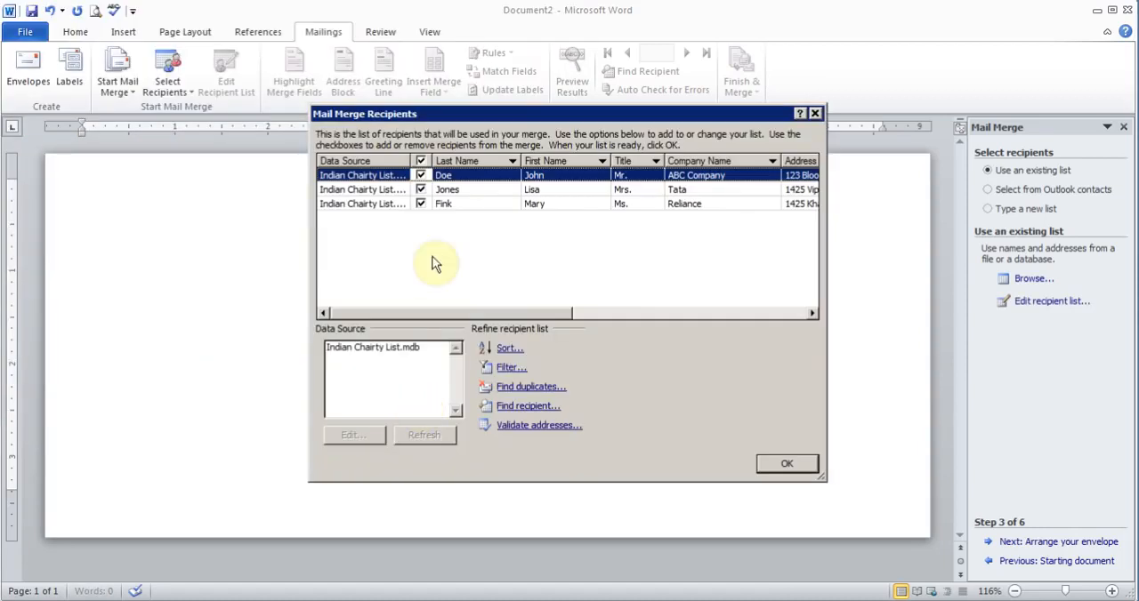
click(771, 462)
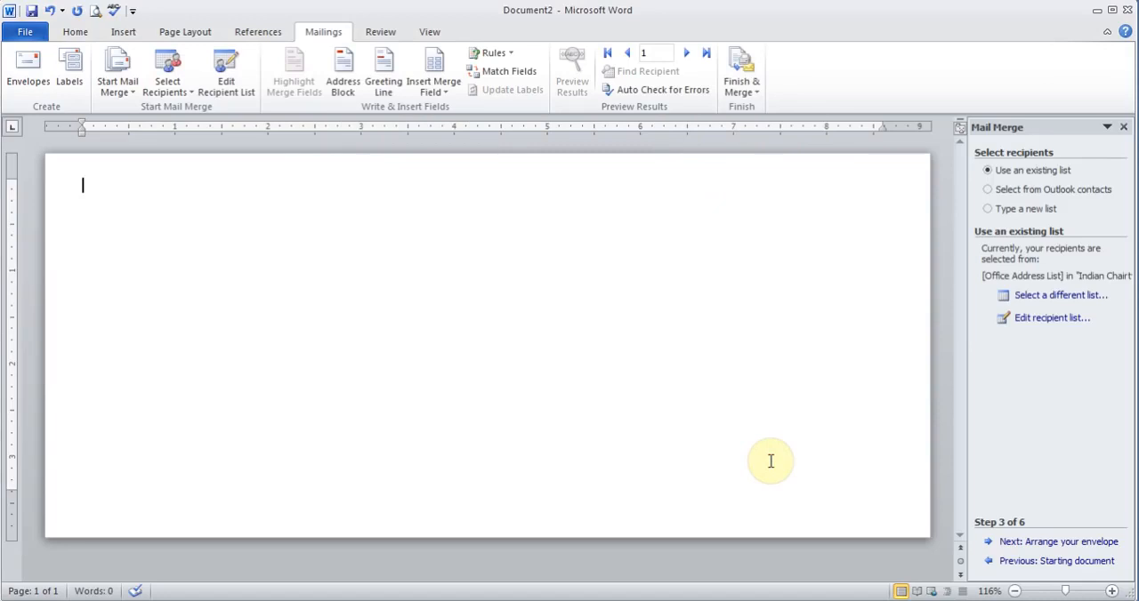
Move to arranging the envelope and enter the sender's name and three-line return address in the upper-left corner.
click(1047, 545)
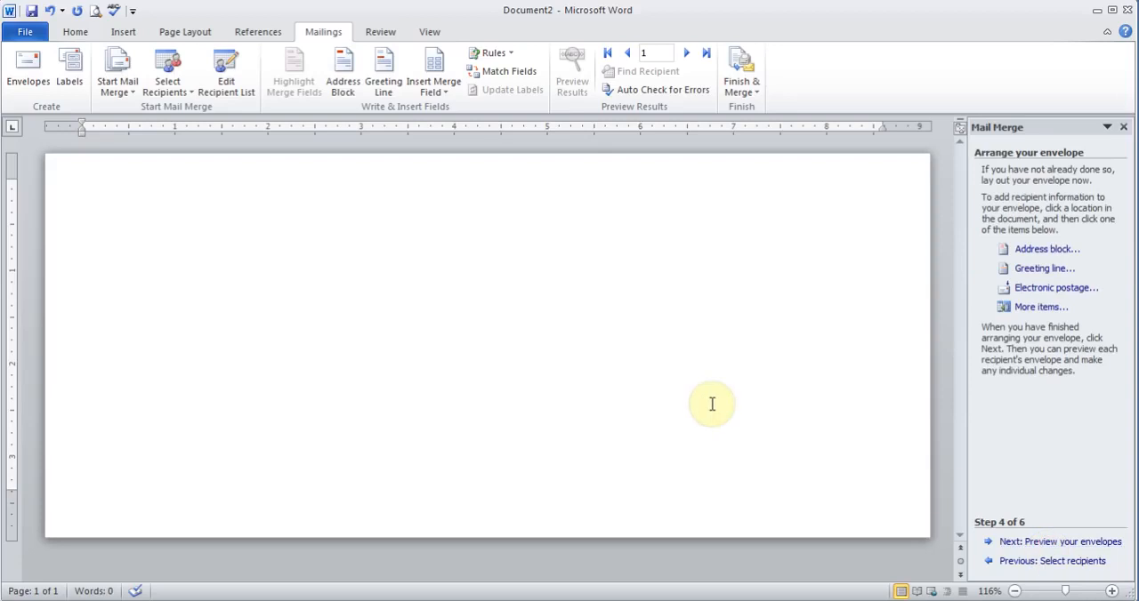
click(472, 282)
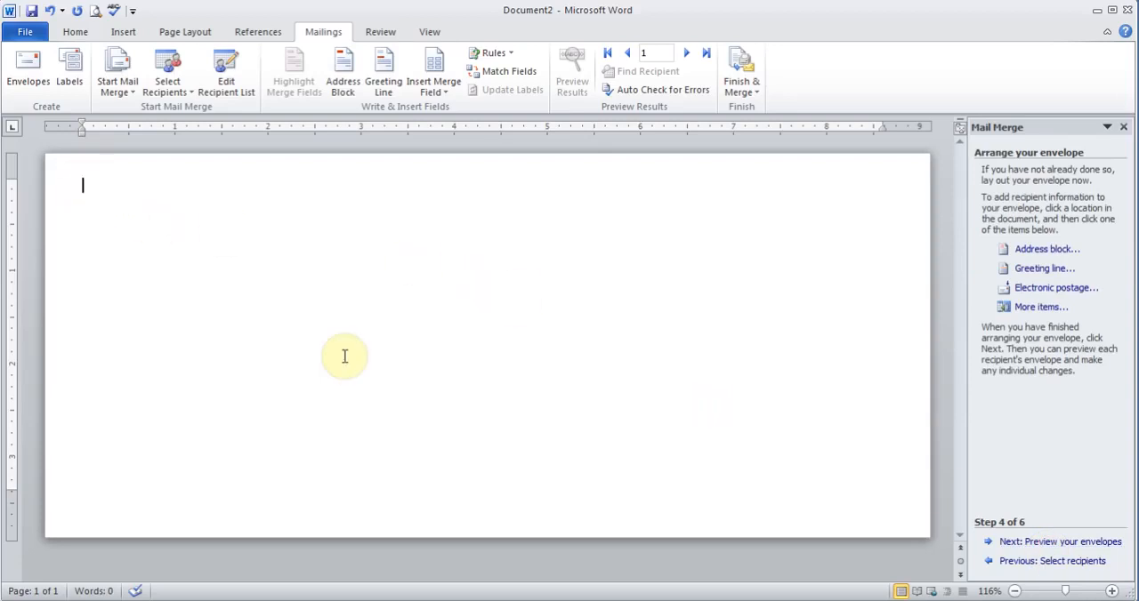
text(Amir )
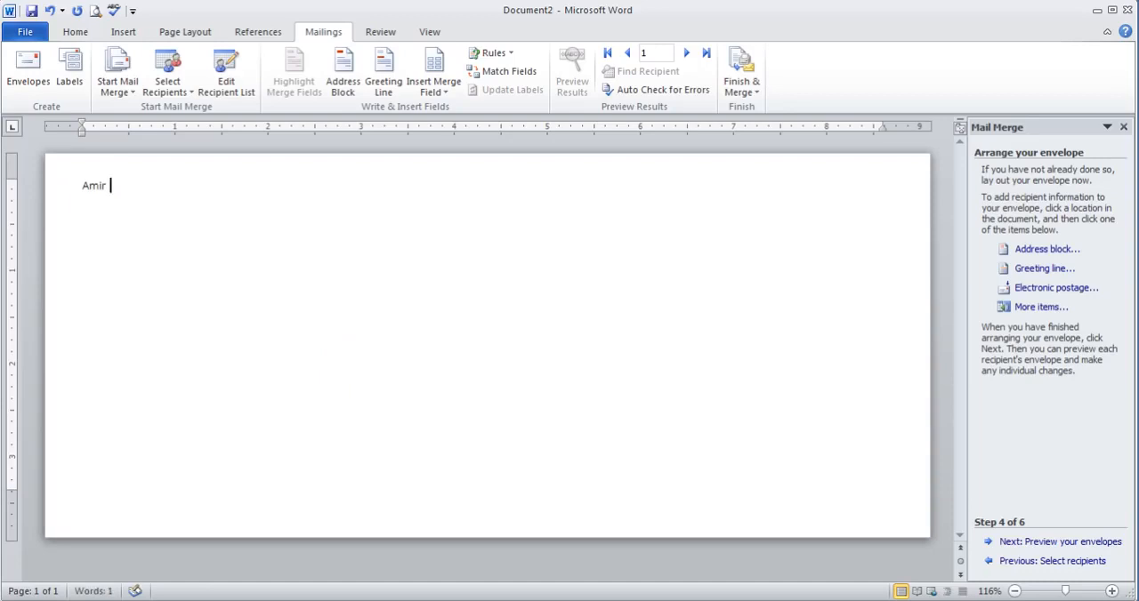
text(parmar)
key(Return)
text(123 J Road)
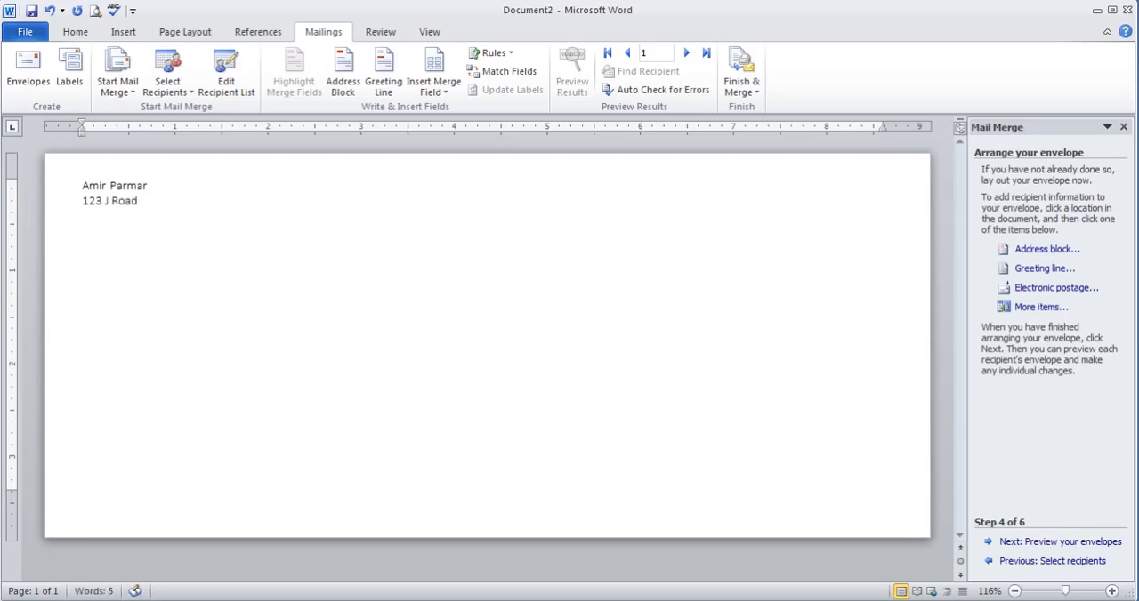
key(Return)
text(Mumbai)
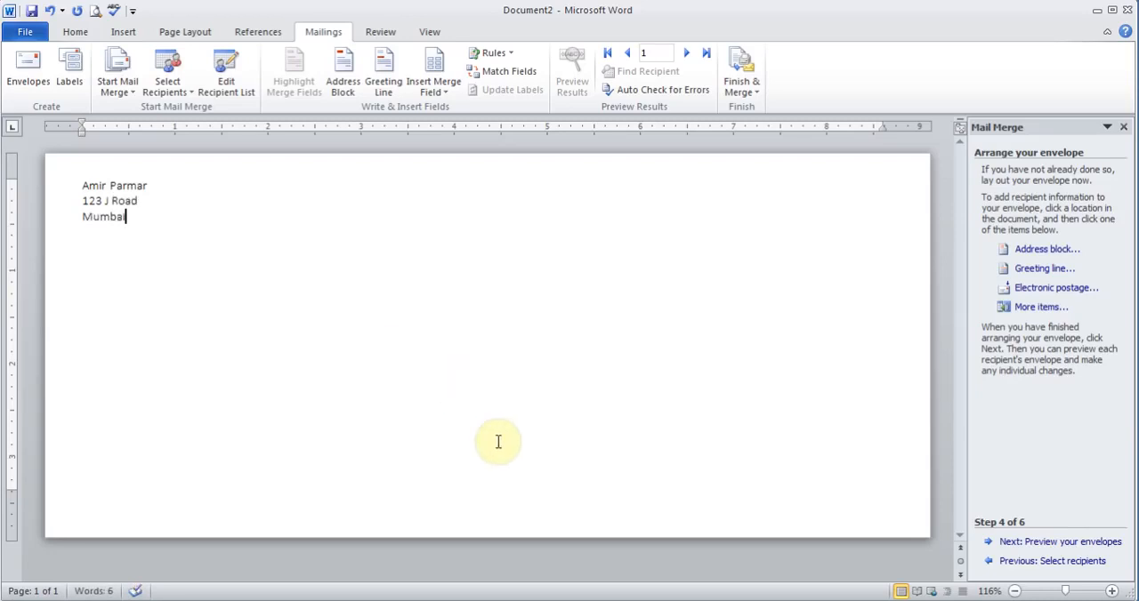
Insert an Address Block with the default format into the envelope's delivery address area.
click(523, 388)
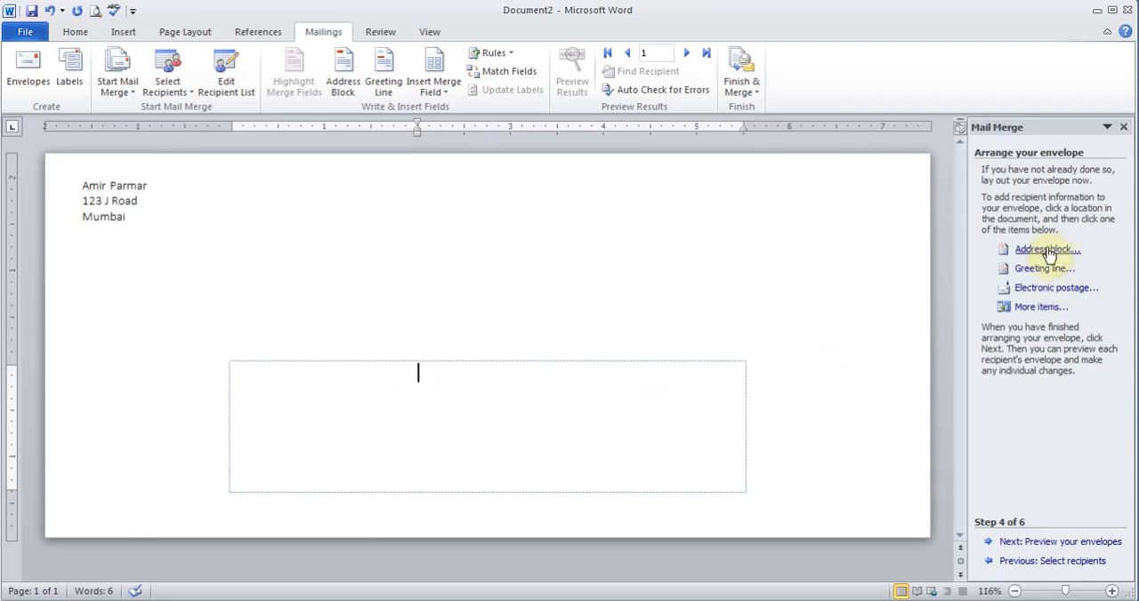
click(344, 83)
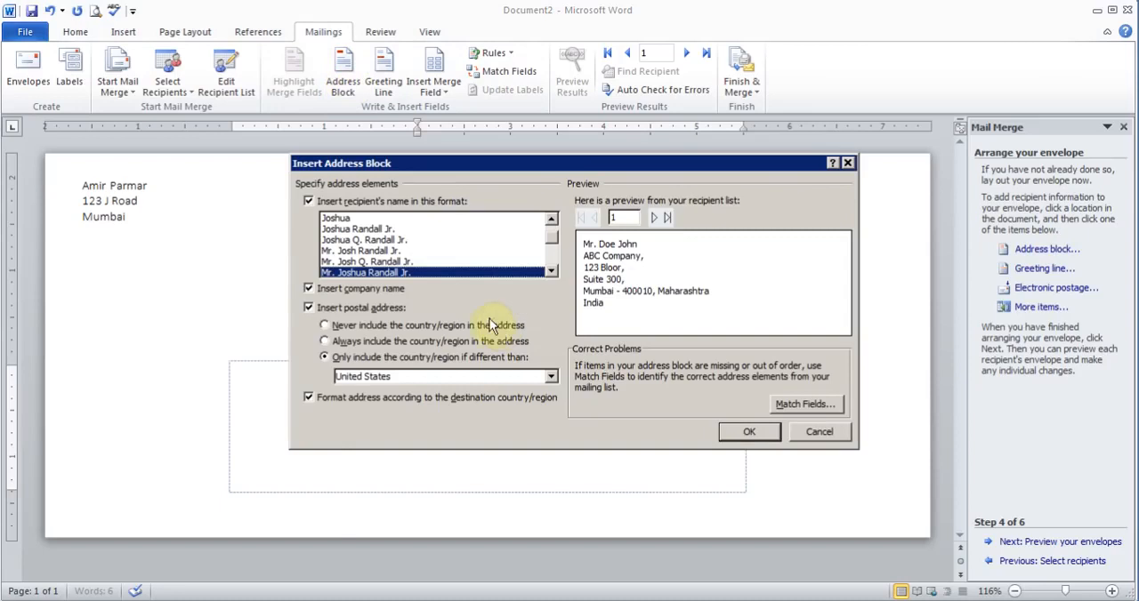
click(746, 431)
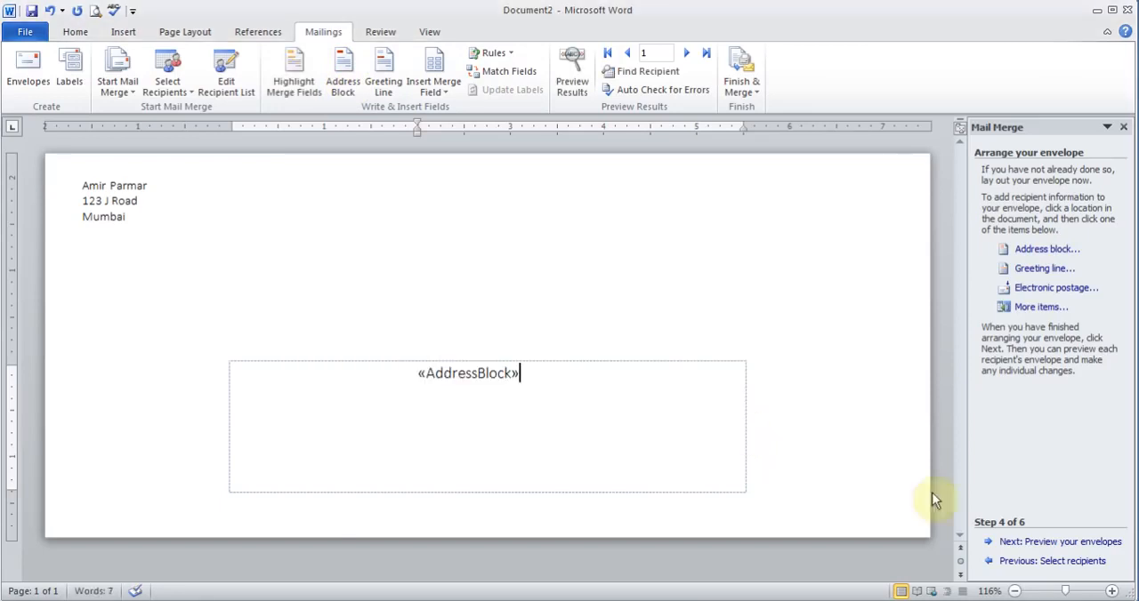
Preview the envelopes, complete the merge, and merge all records into a new document.
click(1027, 542)
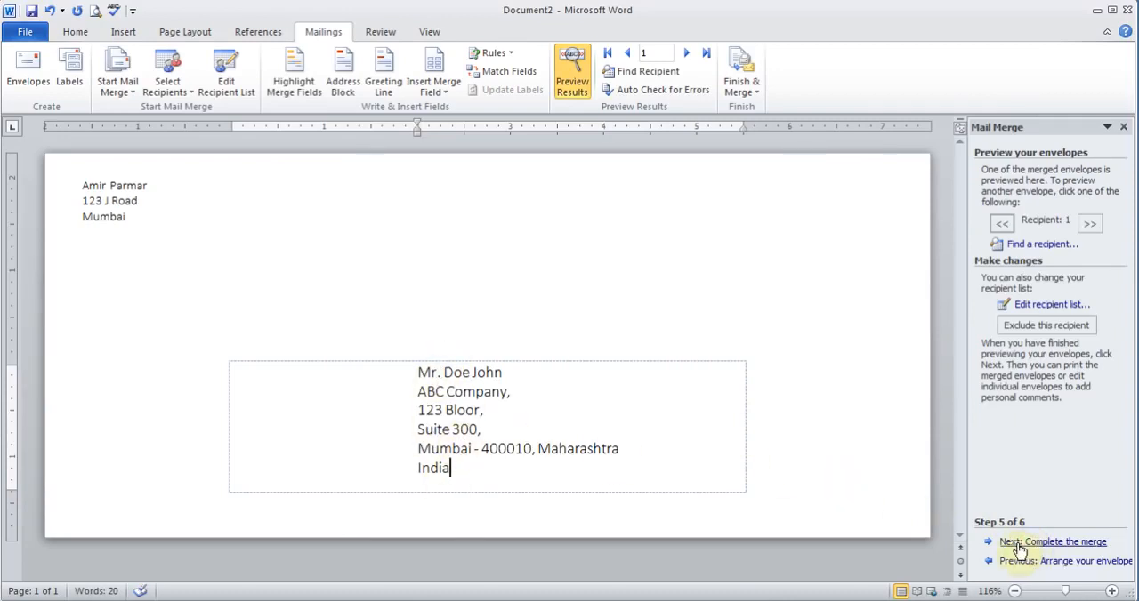
click(1049, 544)
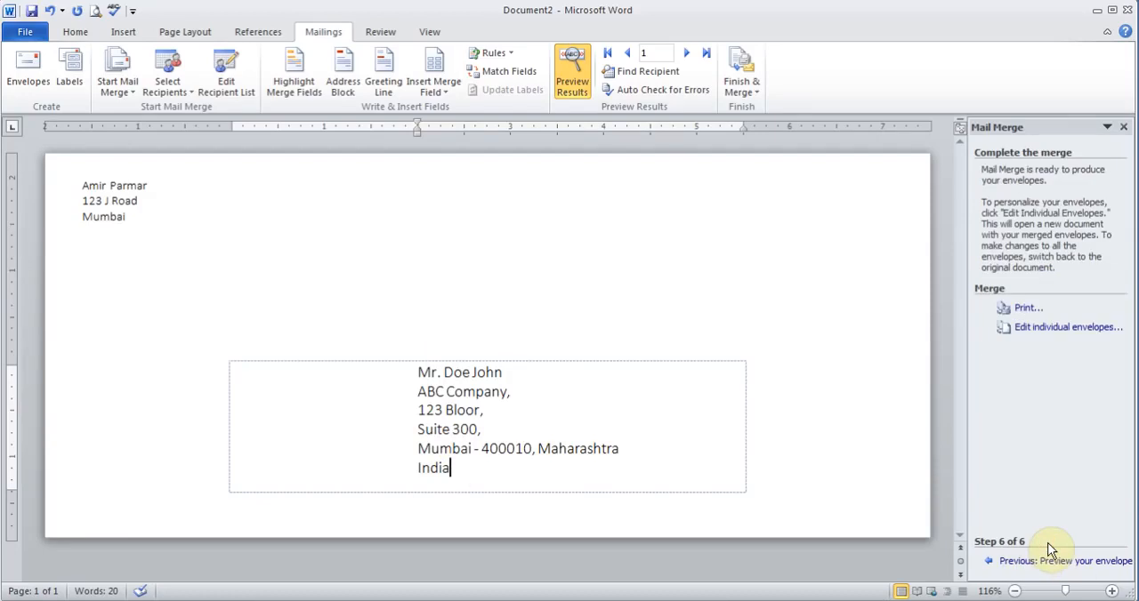
click(1053, 328)
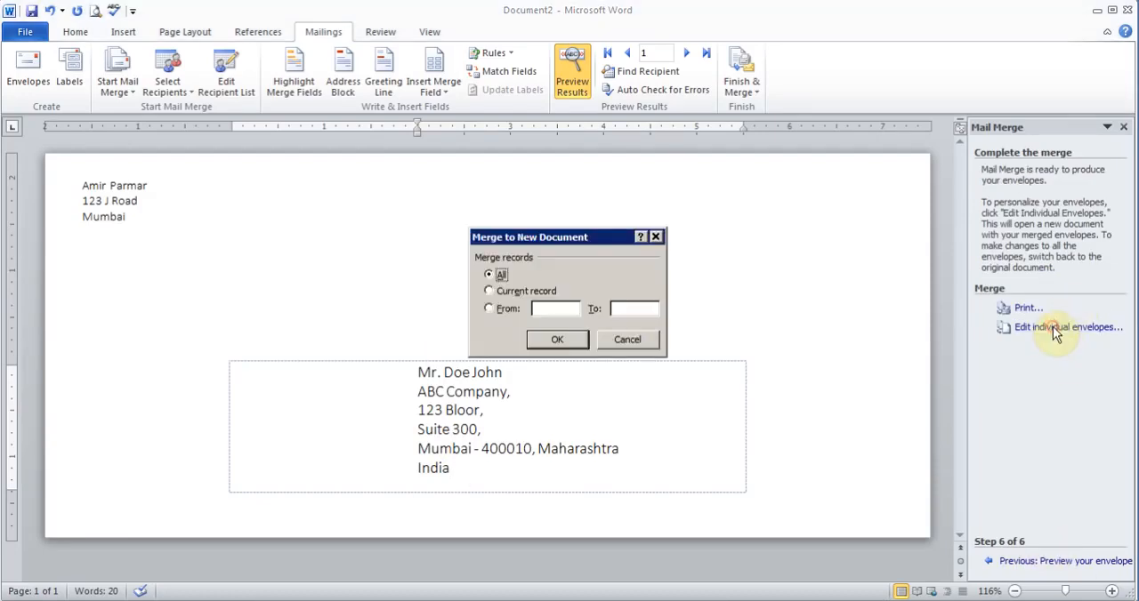
click(557, 342)
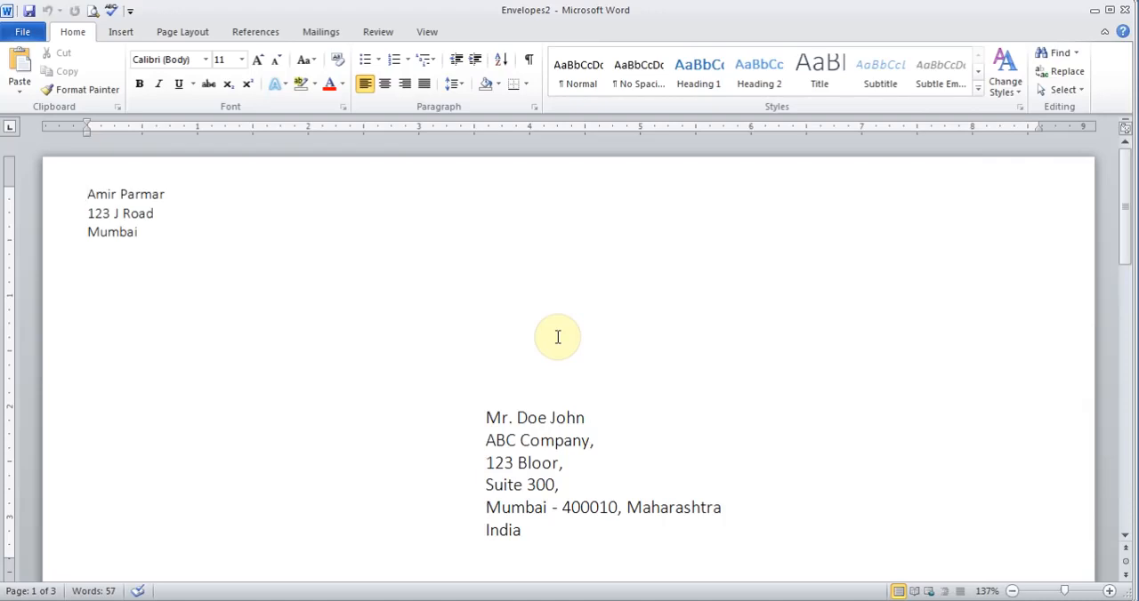
Zoom out to review all merged envelopes, then close the merged document without saving.
click(1011, 591)
click(1011, 591)
click(1011, 591)
click(1012, 590)
click(1012, 590)
click(1011, 591)
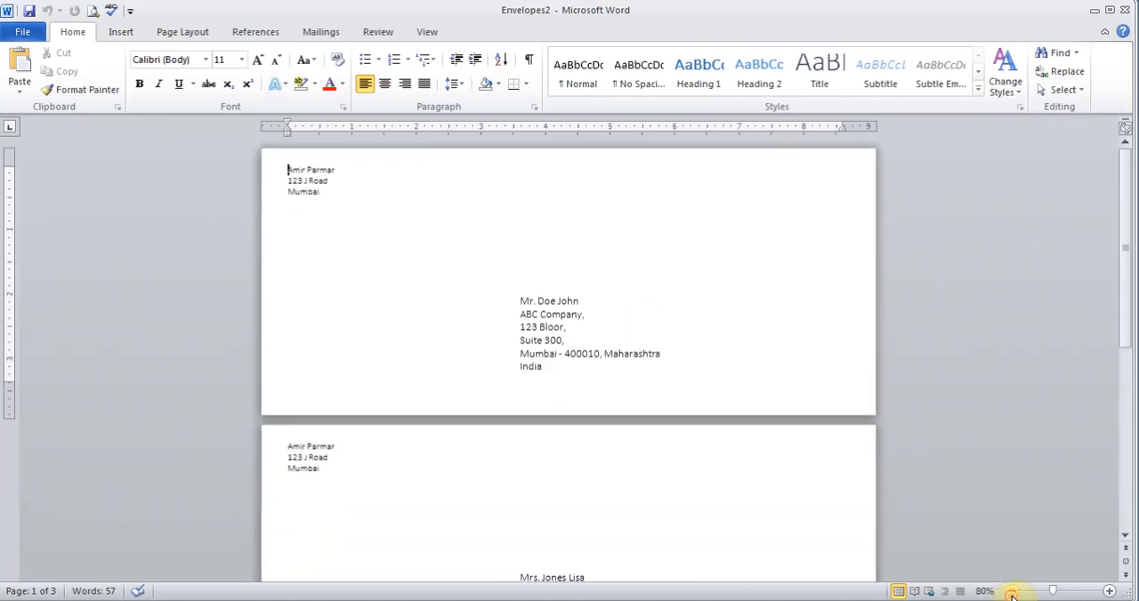
click(1011, 590)
click(1012, 591)
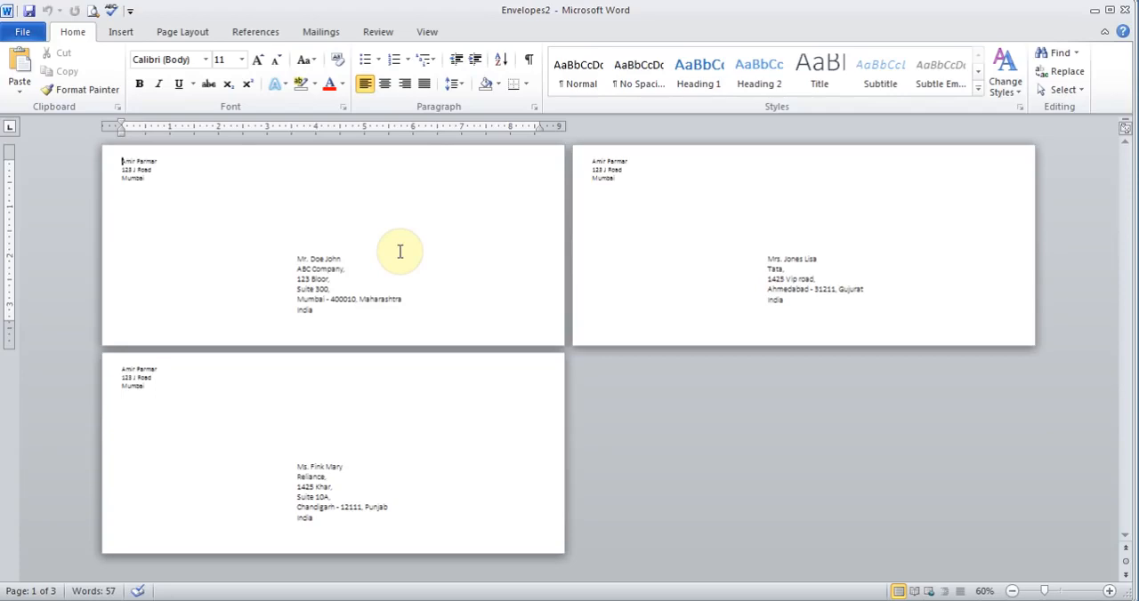
click(1125, 10)
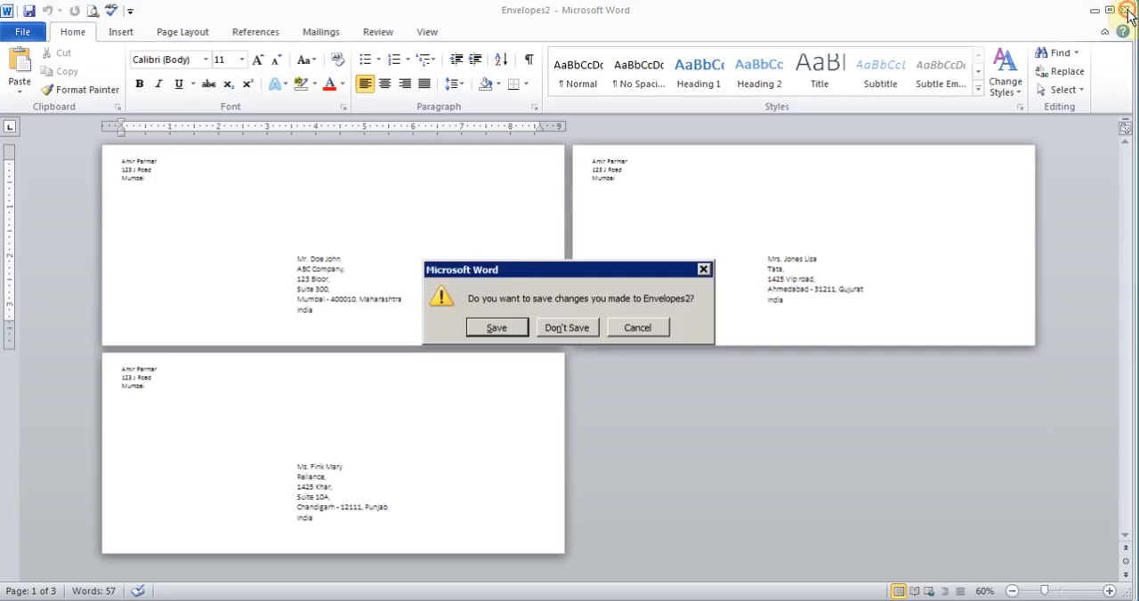
click(558, 328)
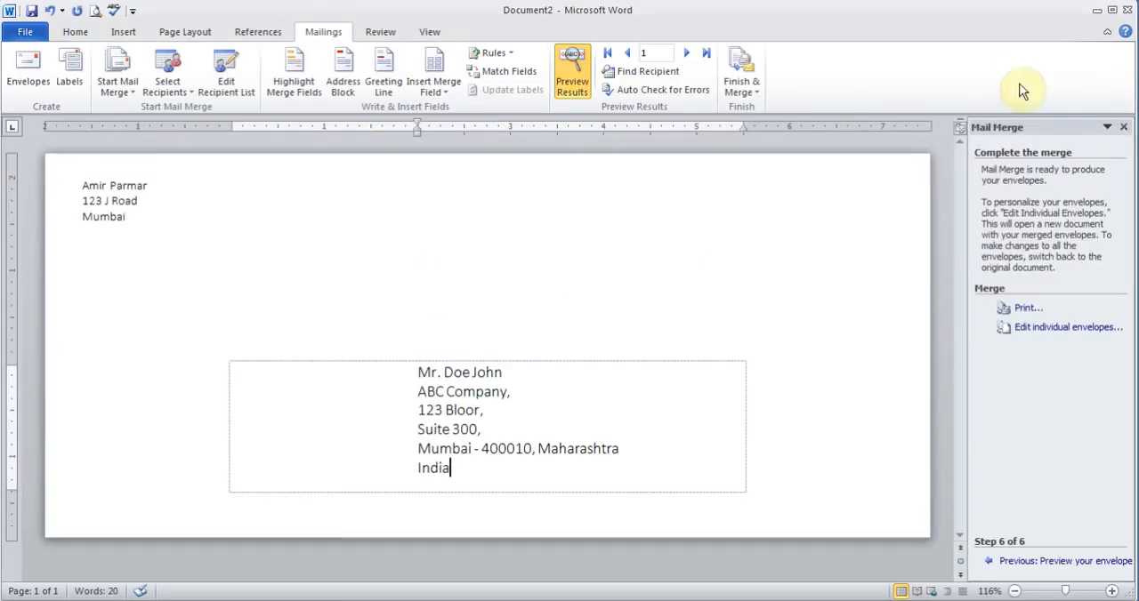
Close the envelope main document without saving changes.
click(32, 32)
click(62, 124)
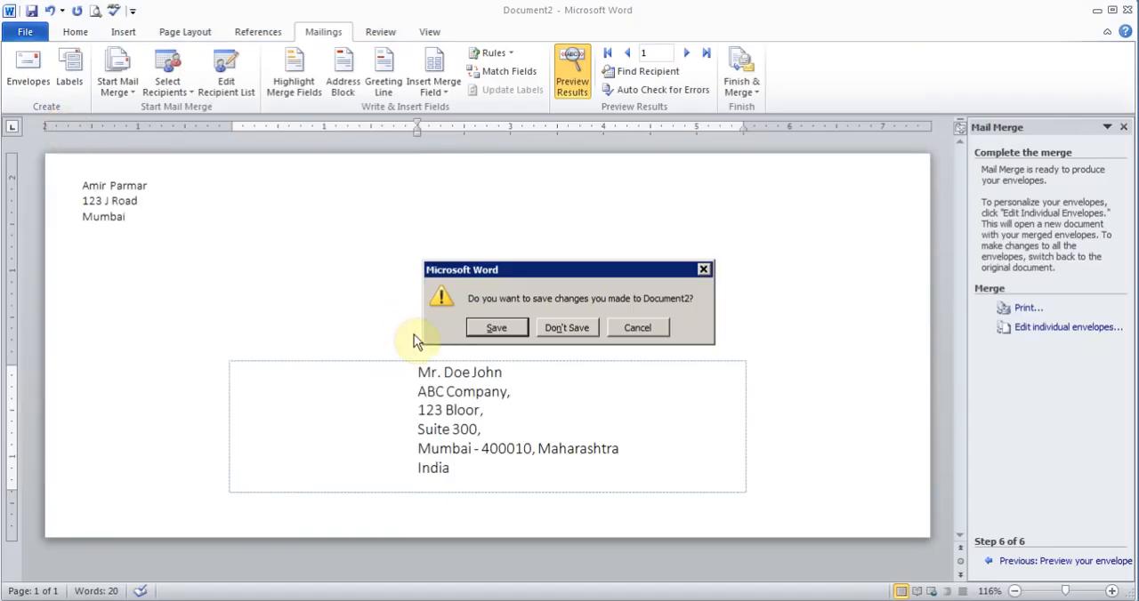
click(570, 329)
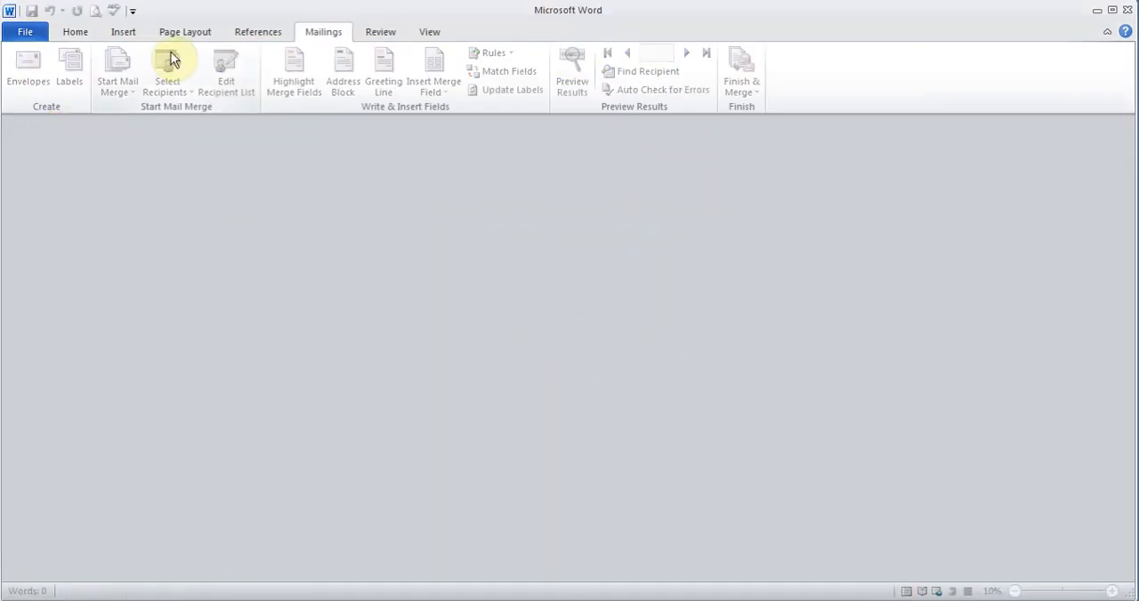
Create a new blank document and zoom in on it.
click(29, 32)
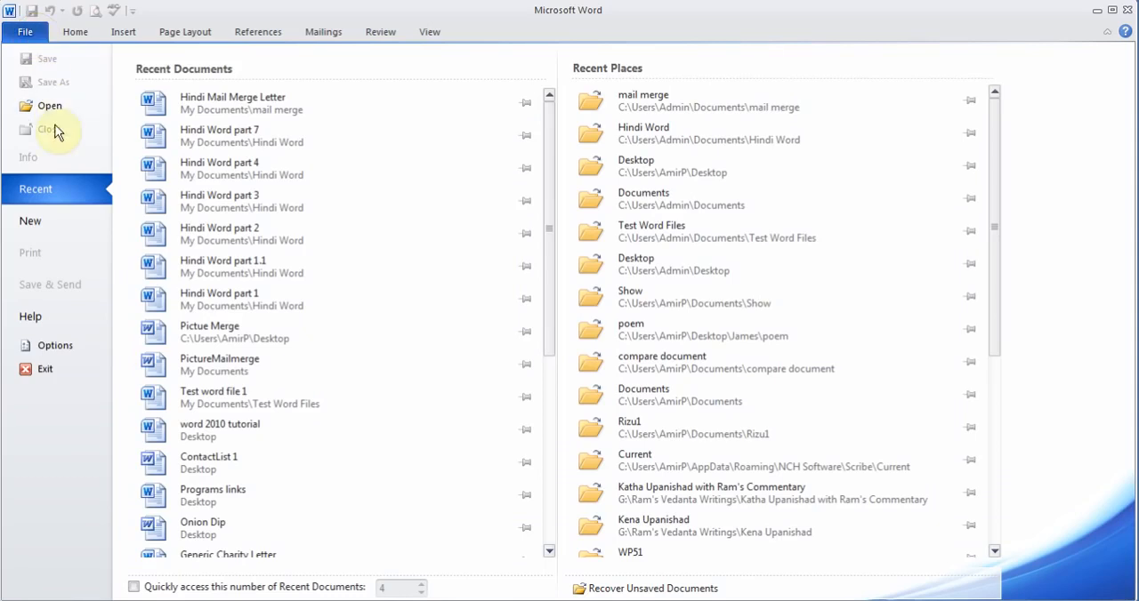
click(31, 220)
double_click(163, 144)
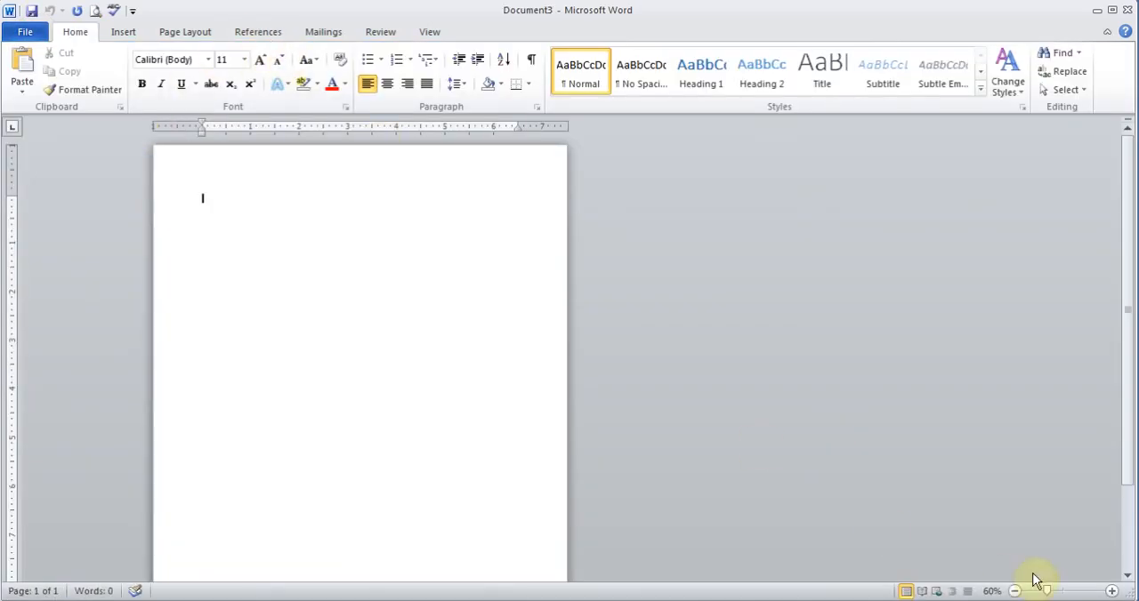
click(1111, 592)
click(1111, 592)
click(1111, 592)
click(1111, 591)
click(1111, 592)
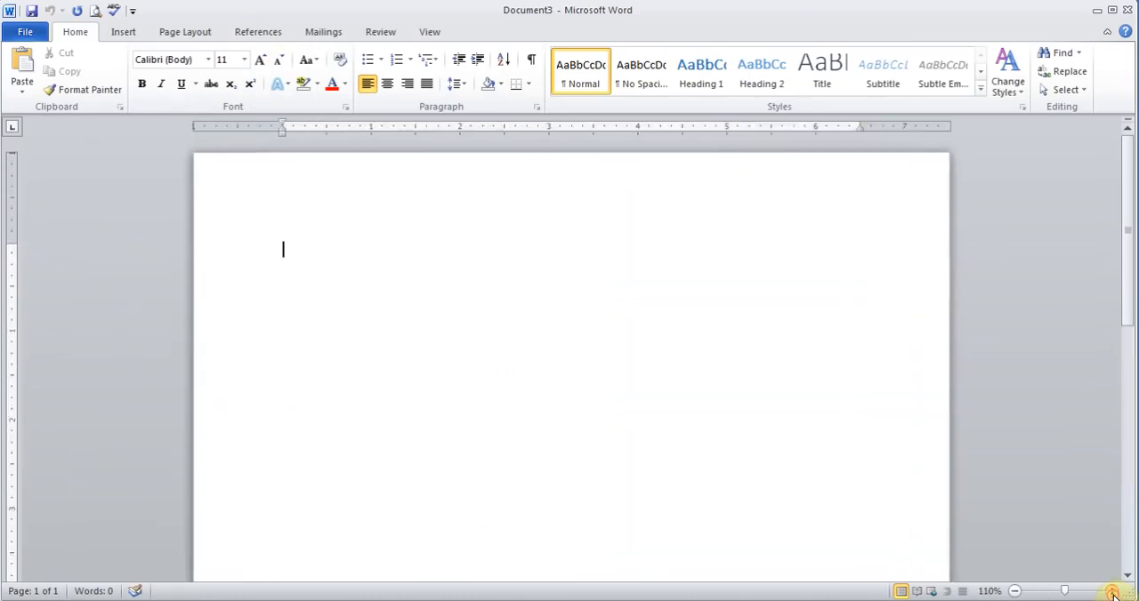
click(1111, 592)
click(1111, 592)
Start the Step by Step Mail Merge Wizard, choose Labels as the document type, and continue.
click(325, 32)
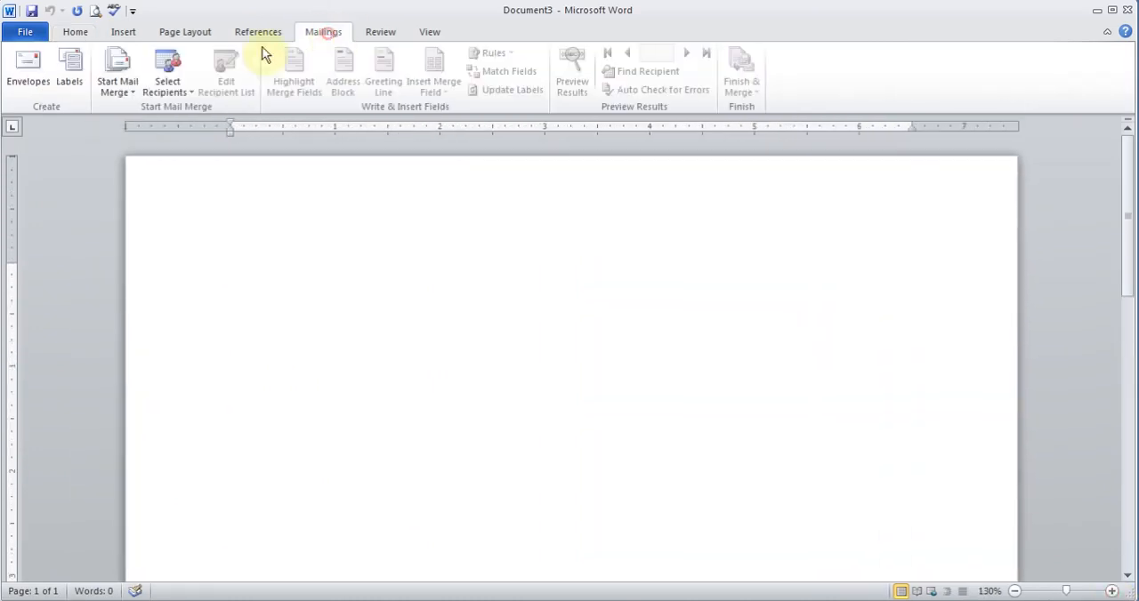
click(131, 85)
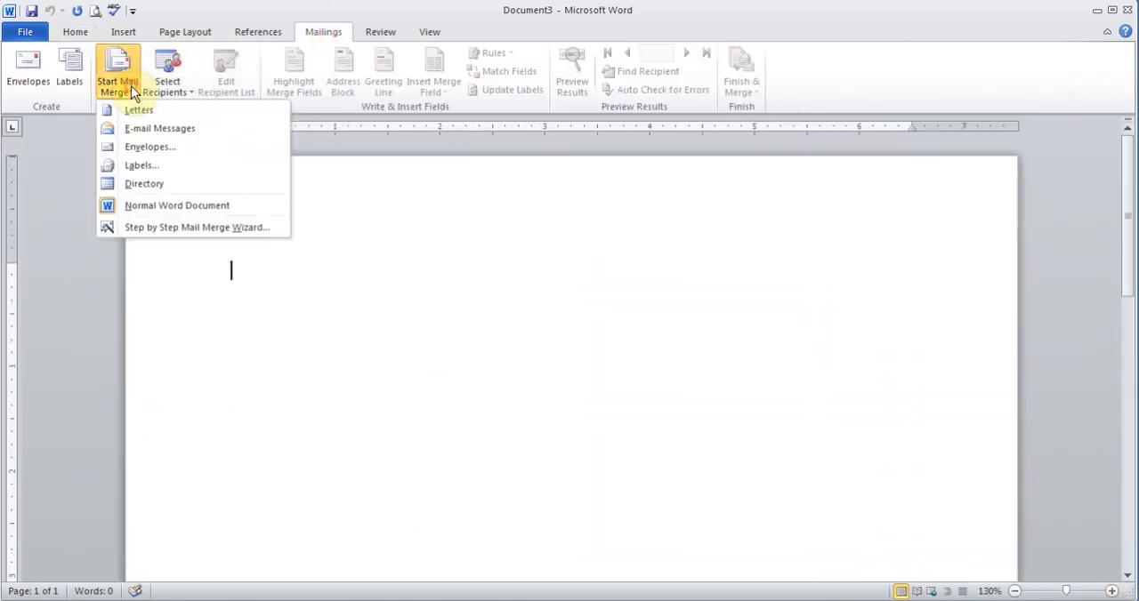
click(169, 227)
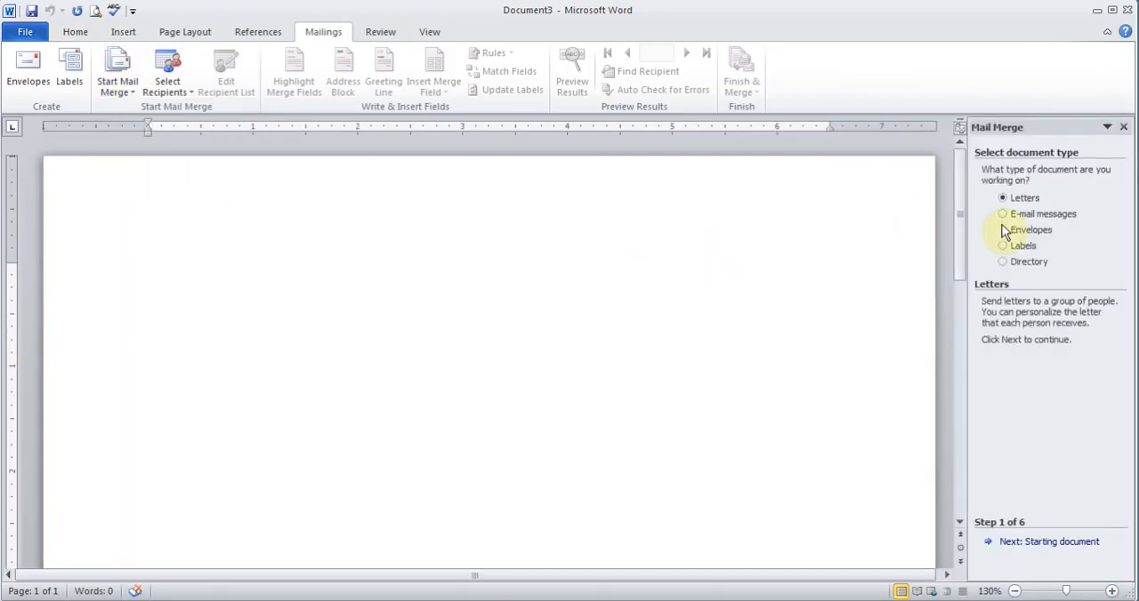
click(1013, 217)
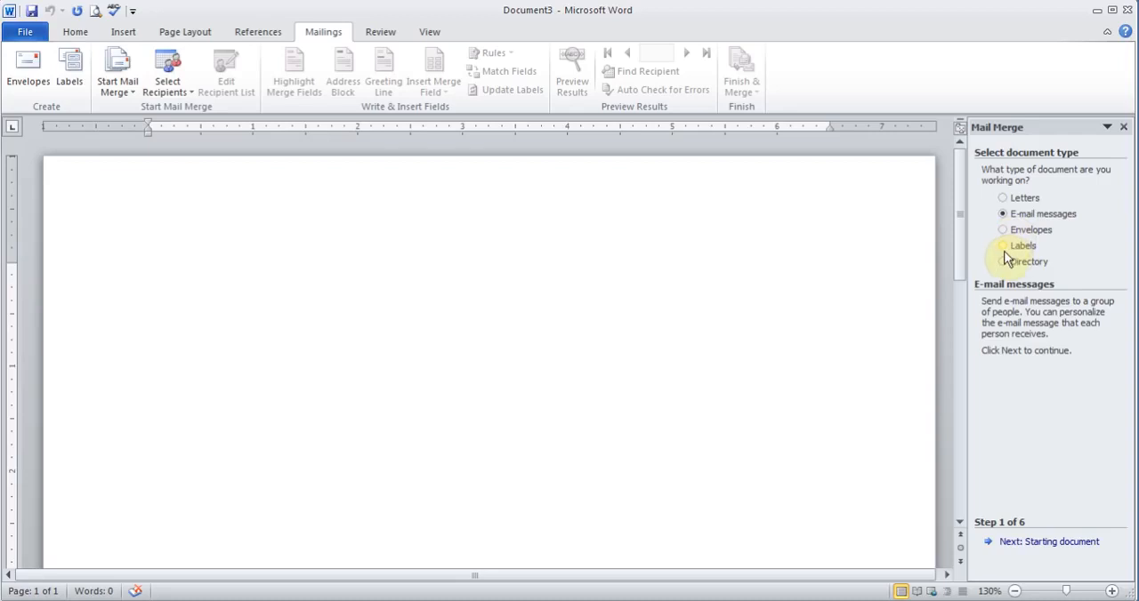
click(1006, 247)
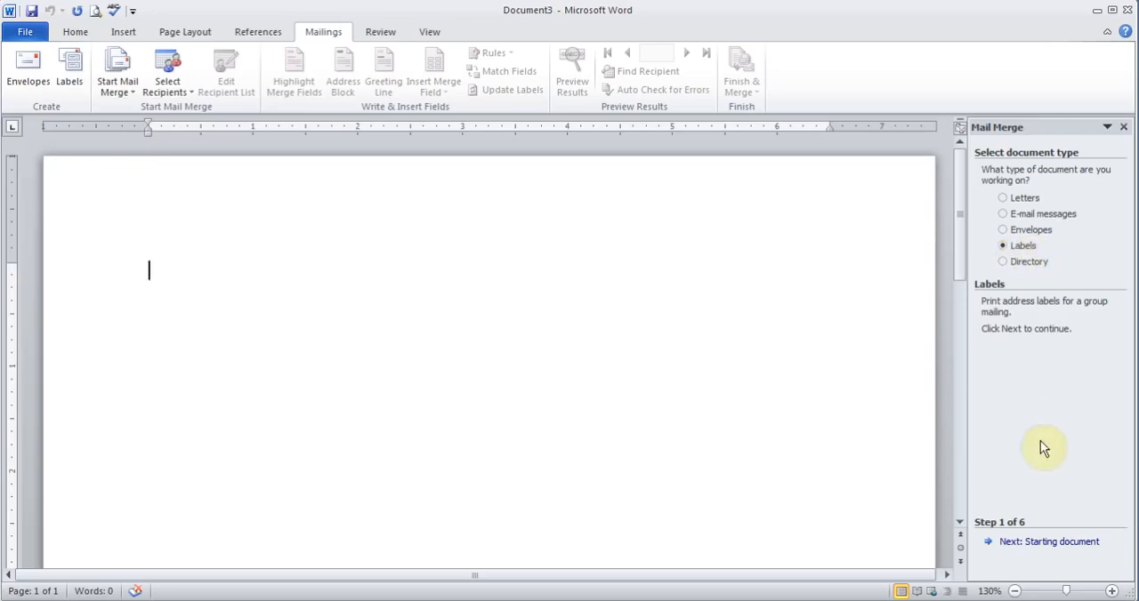
click(1034, 542)
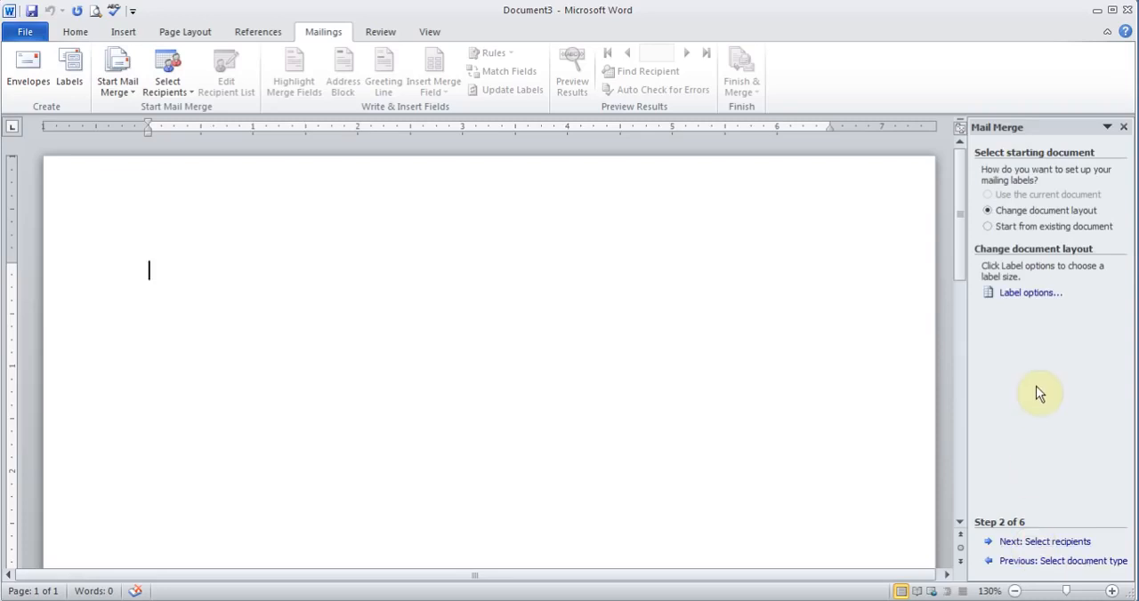
Apply the Office Depot 915-760 Business Cards label layout and continue to selecting recipients.
click(1023, 295)
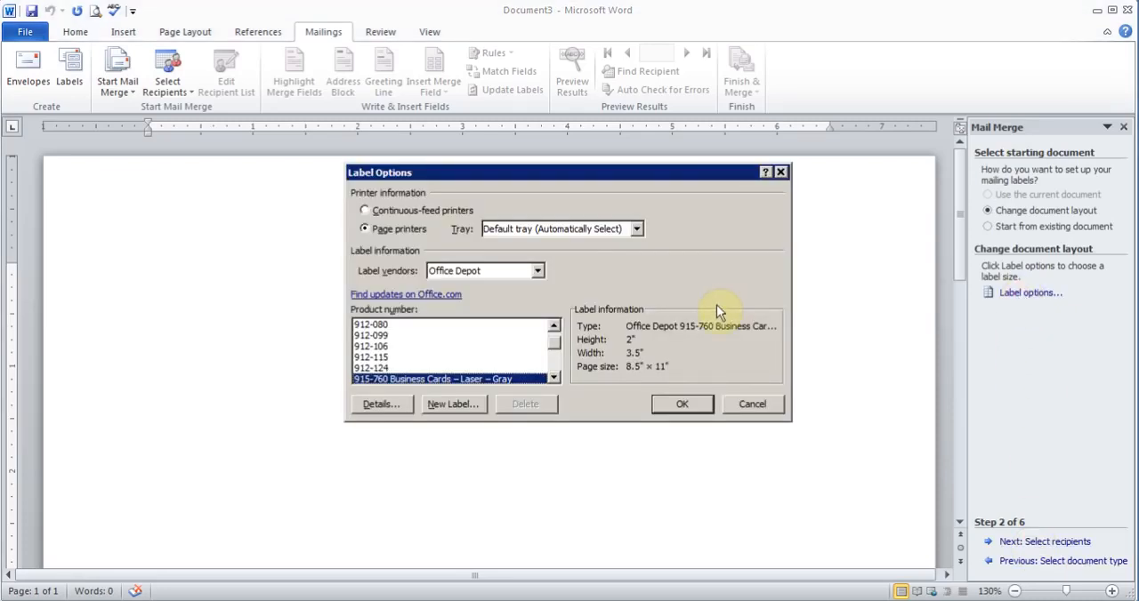
click(682, 405)
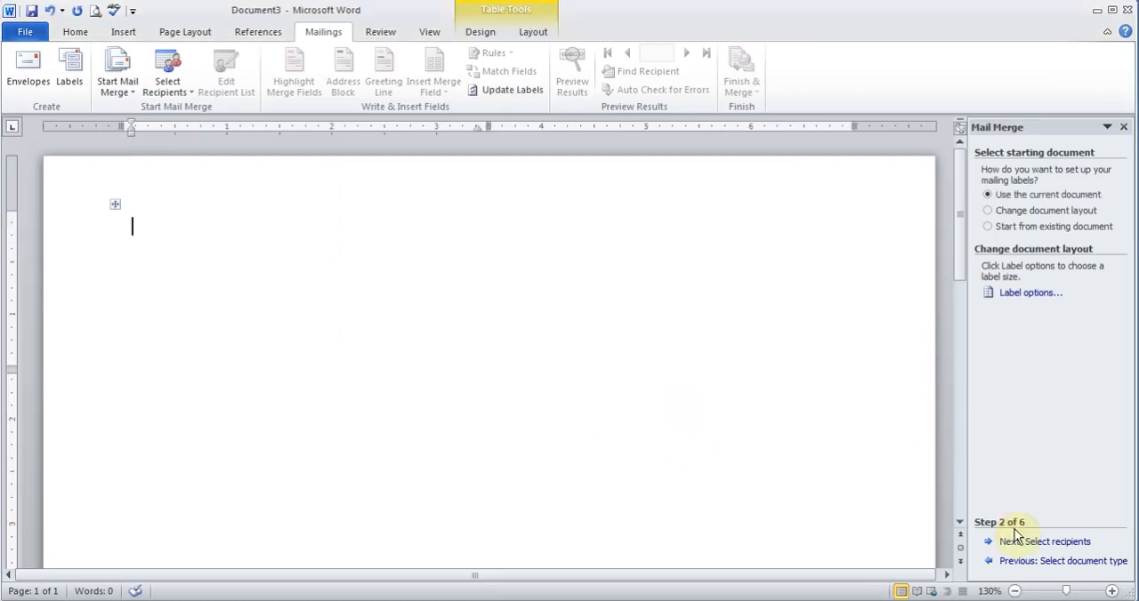
click(1031, 543)
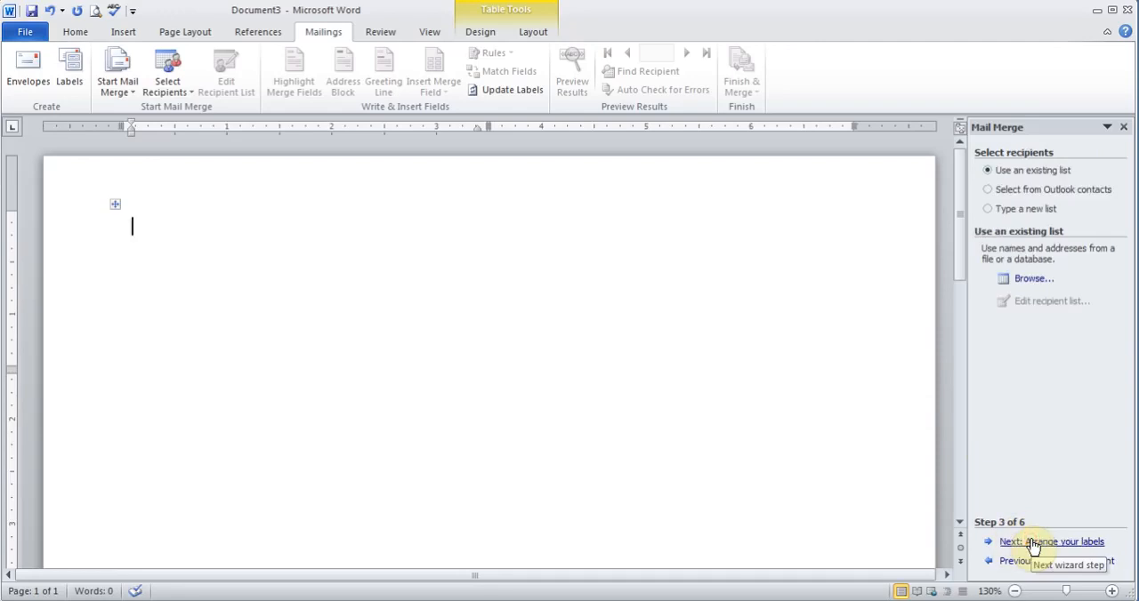
Browse to My Data Sources, choose Indian Chairty List as the existing recipient list, and accept all recipients.
click(1032, 279)
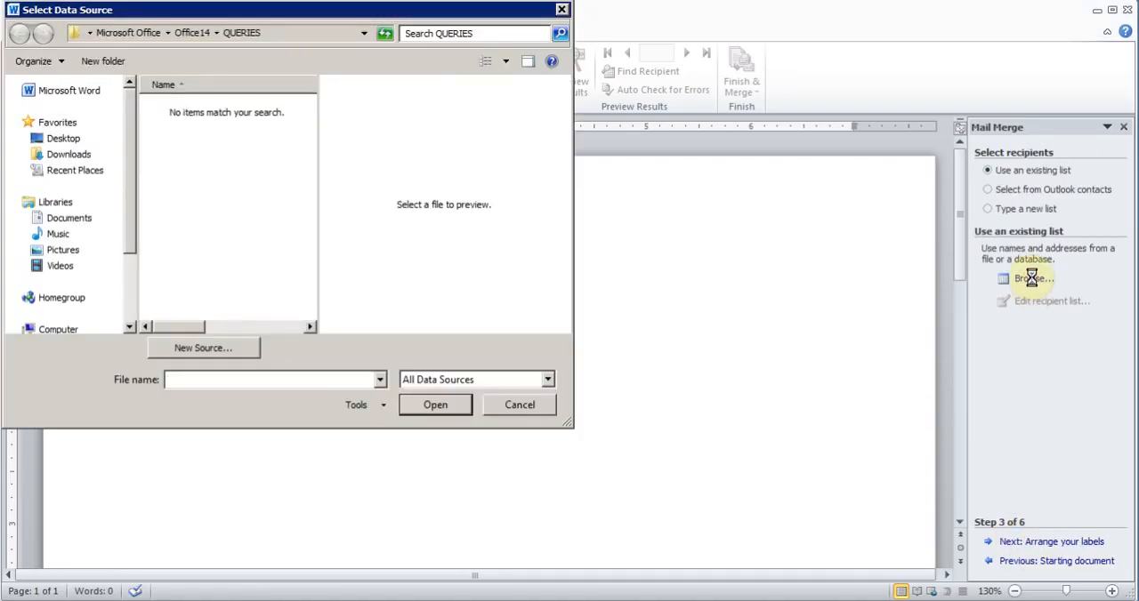
click(66, 221)
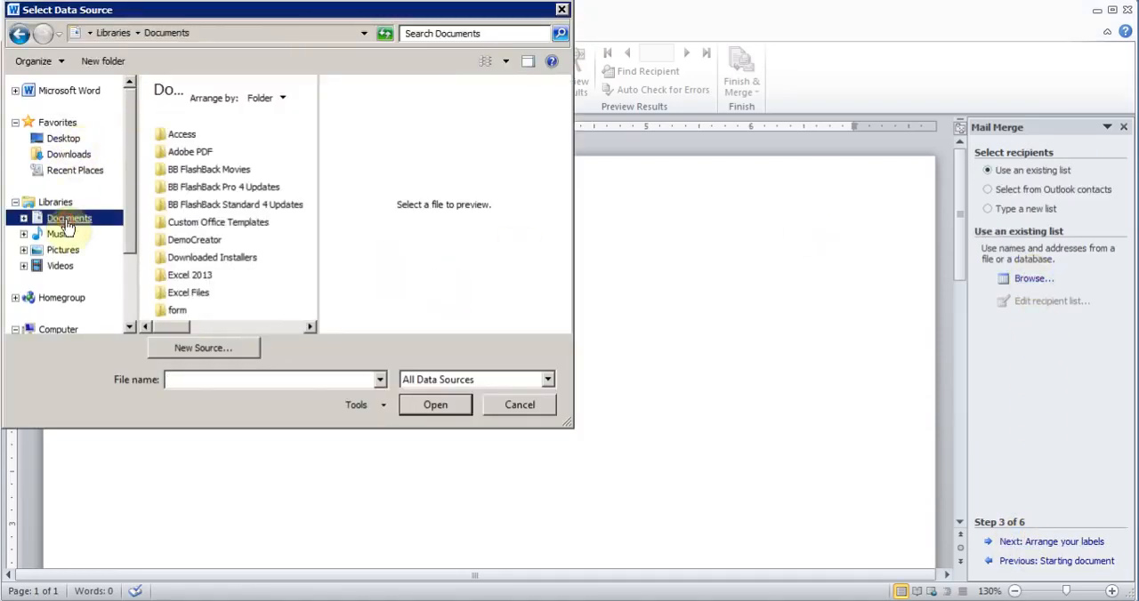
click(268, 325)
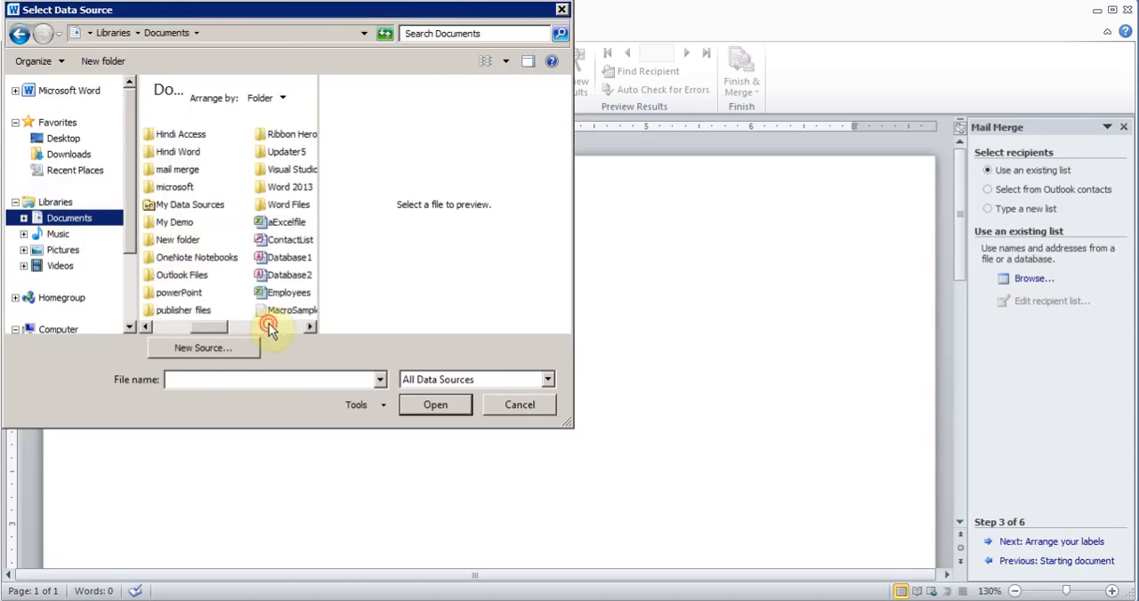
click(226, 323)
double_click(188, 206)
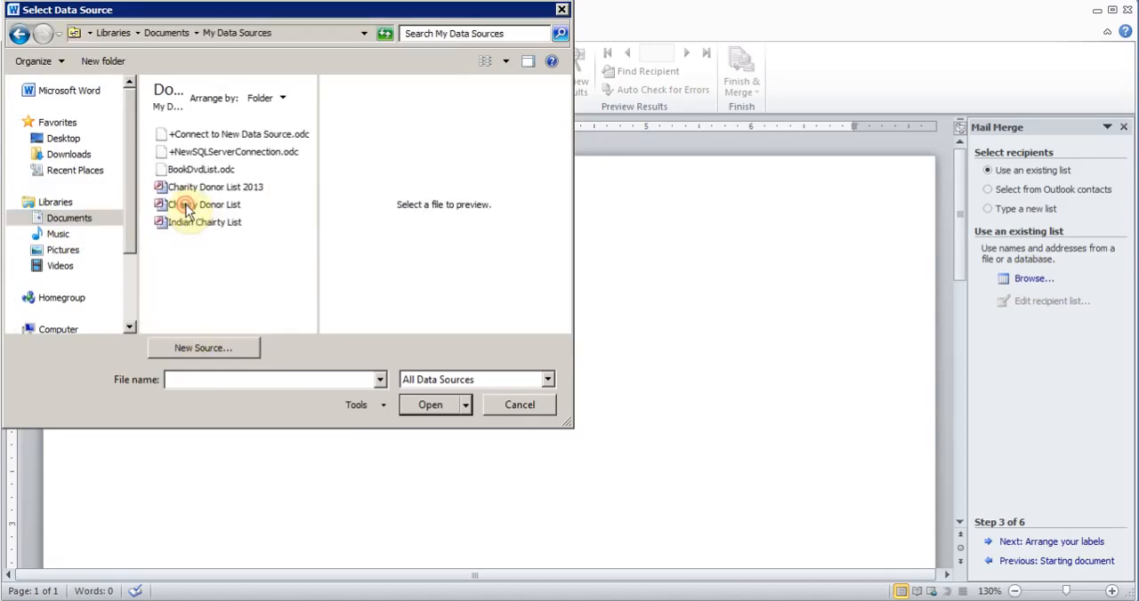
double_click(174, 222)
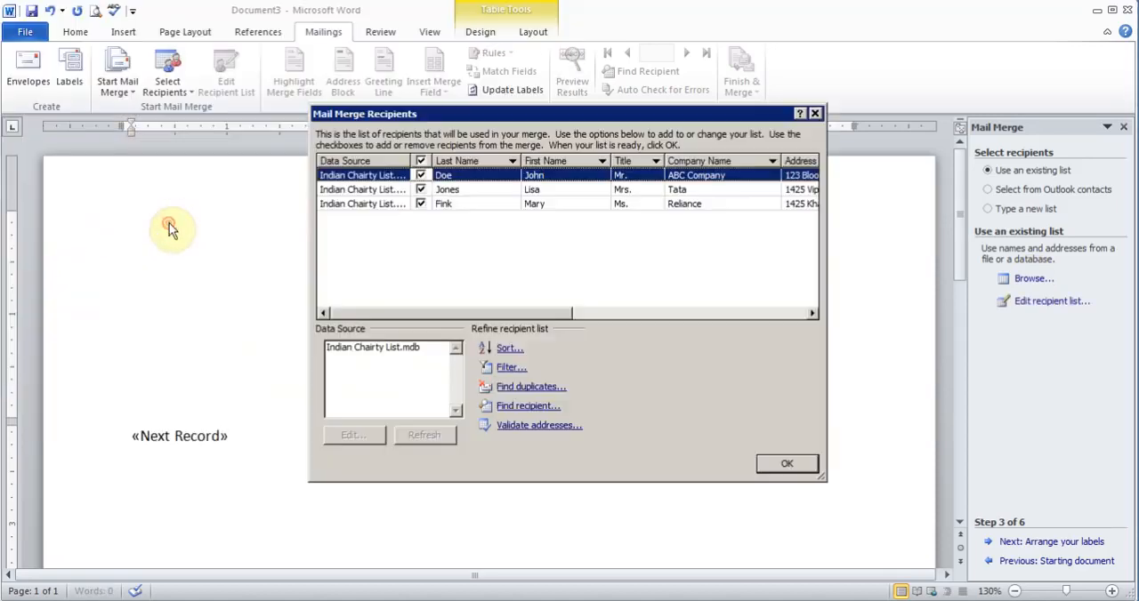
click(757, 470)
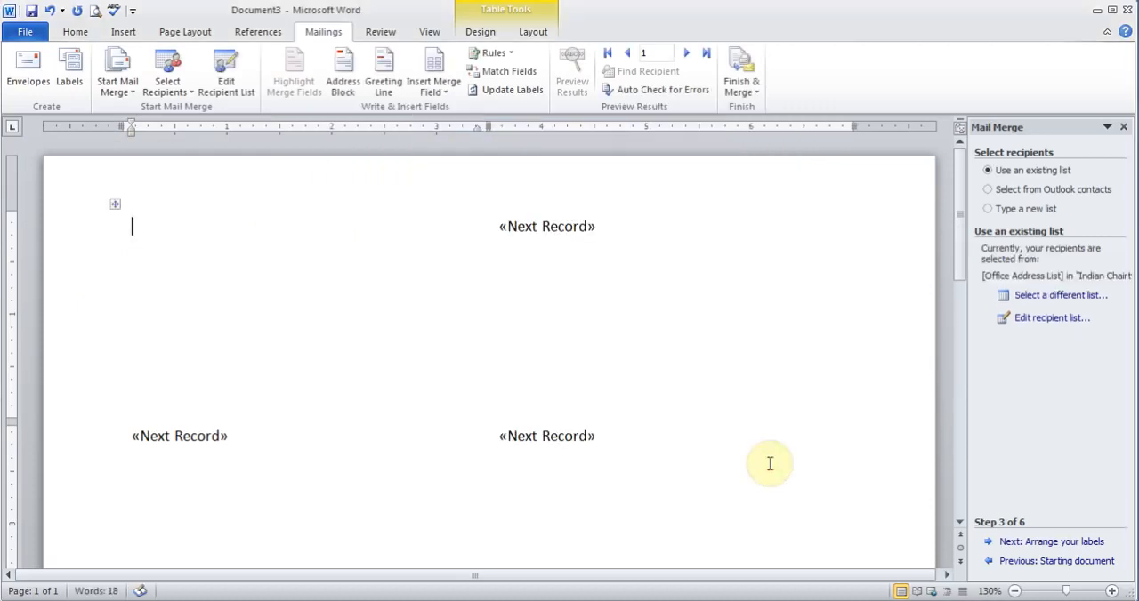
Insert an address block with the default format into the first label and update all labels.
click(1053, 545)
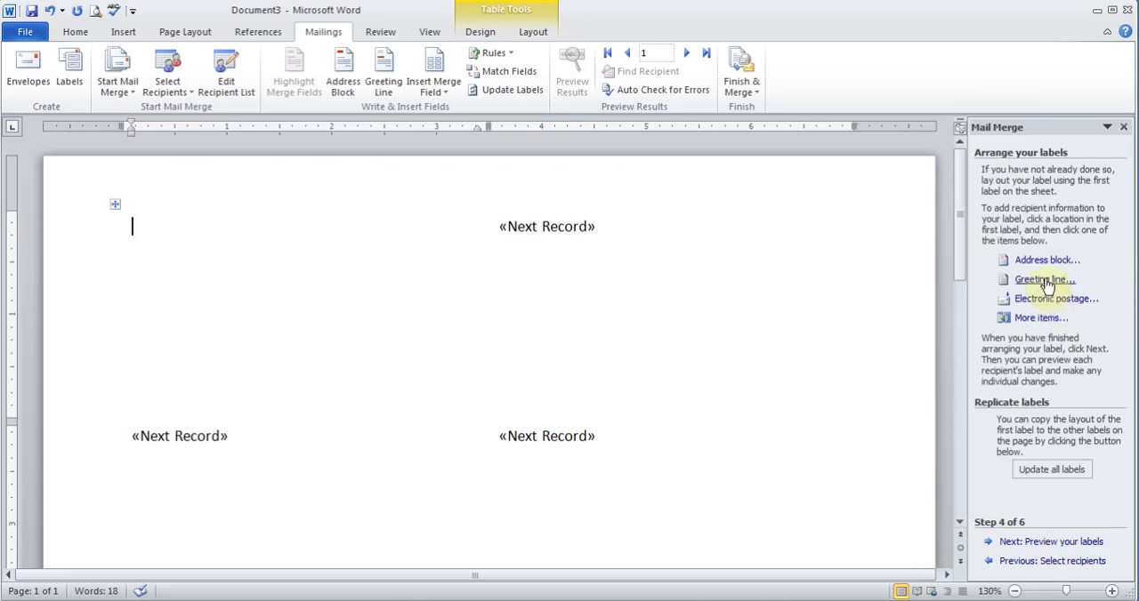
click(1037, 259)
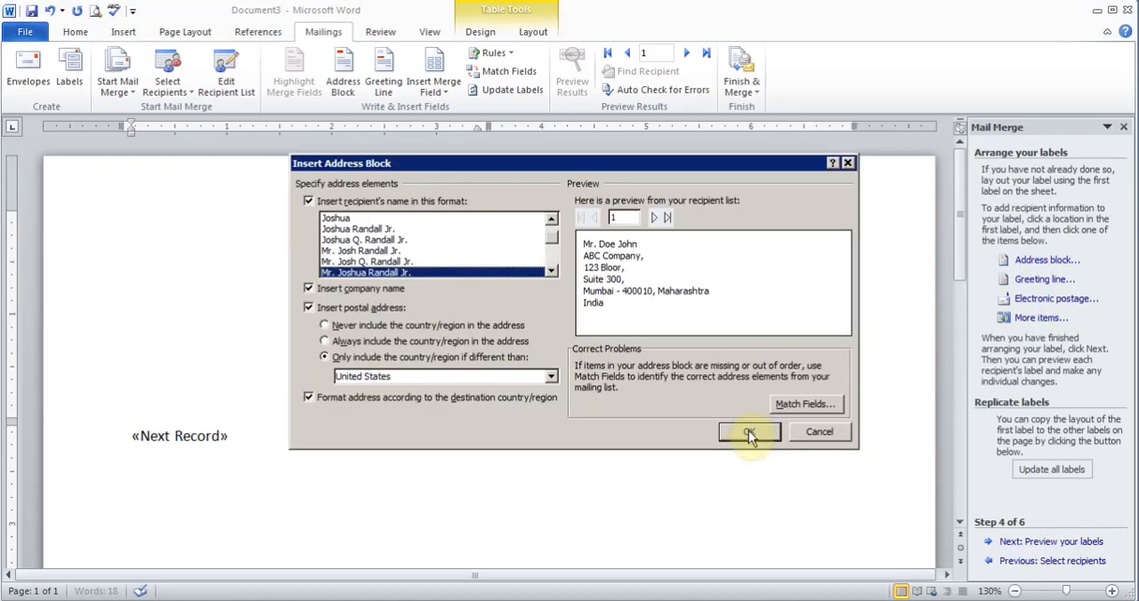
click(749, 433)
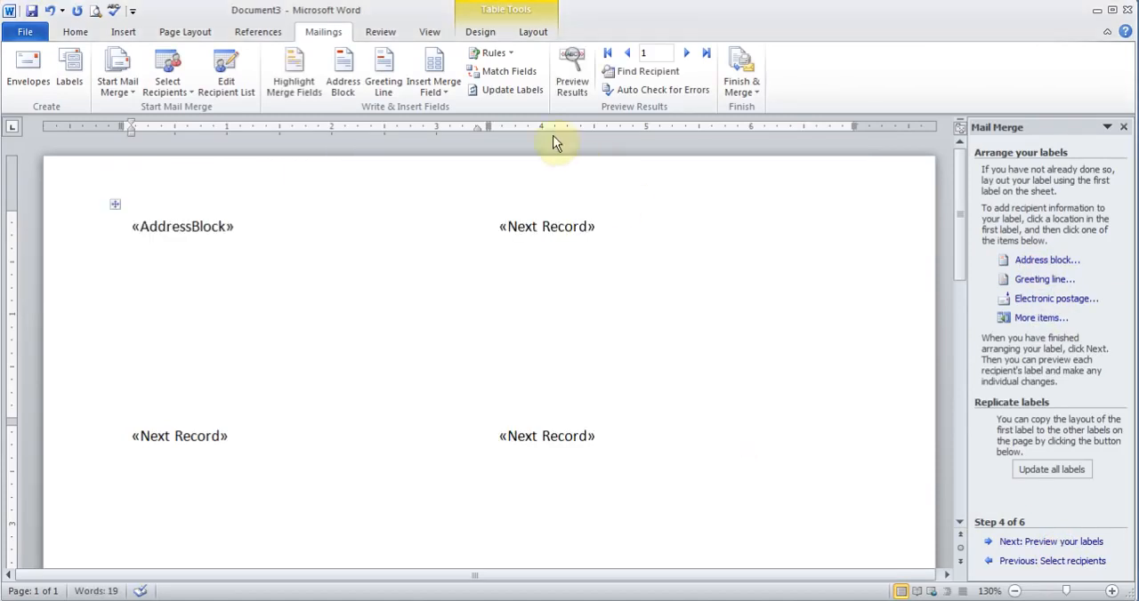
click(511, 90)
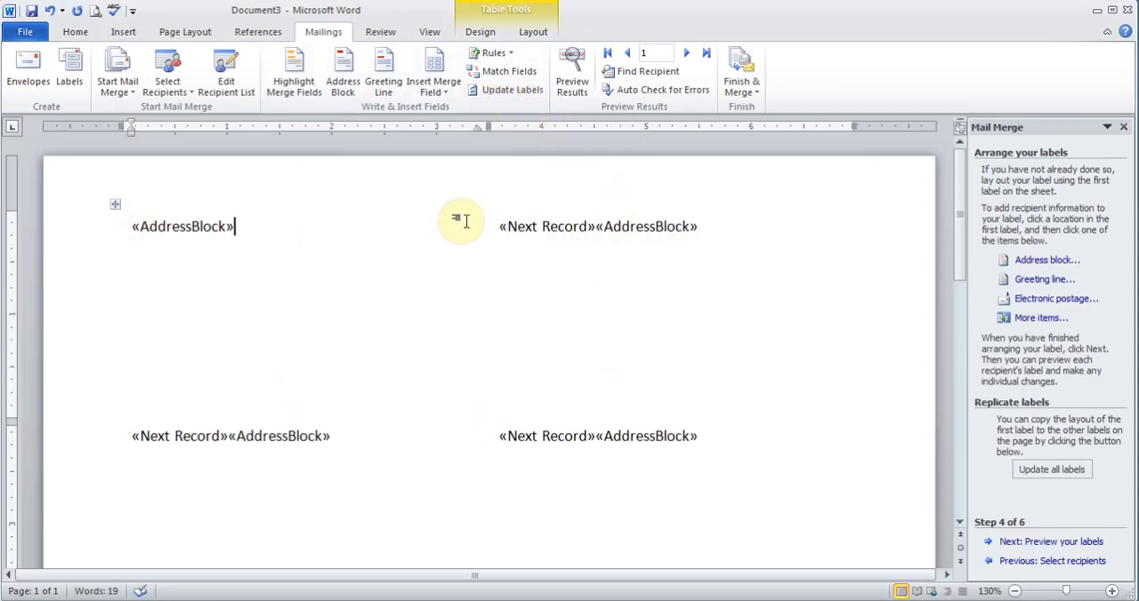
Preview the merged labels and continue to completing the merge.
click(1043, 544)
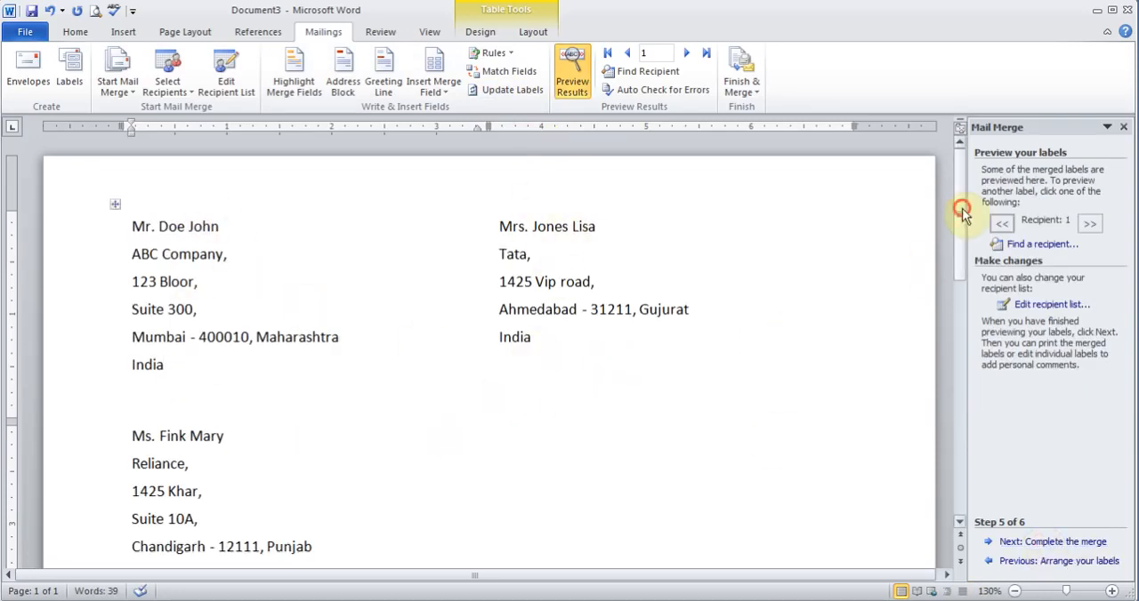
drag(960, 214, 956, 180)
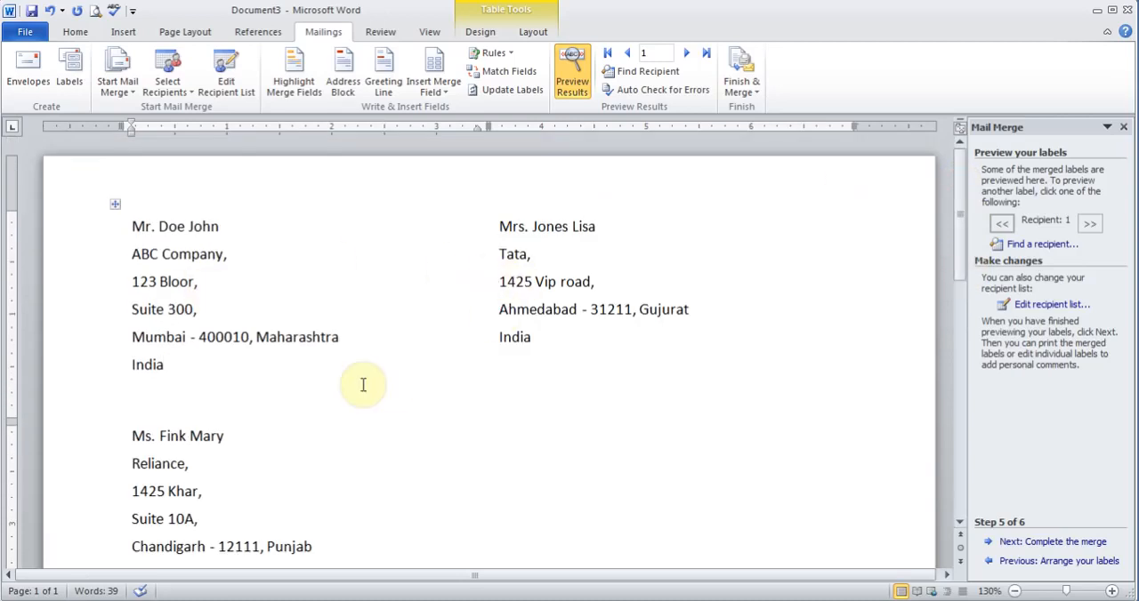
click(1039, 542)
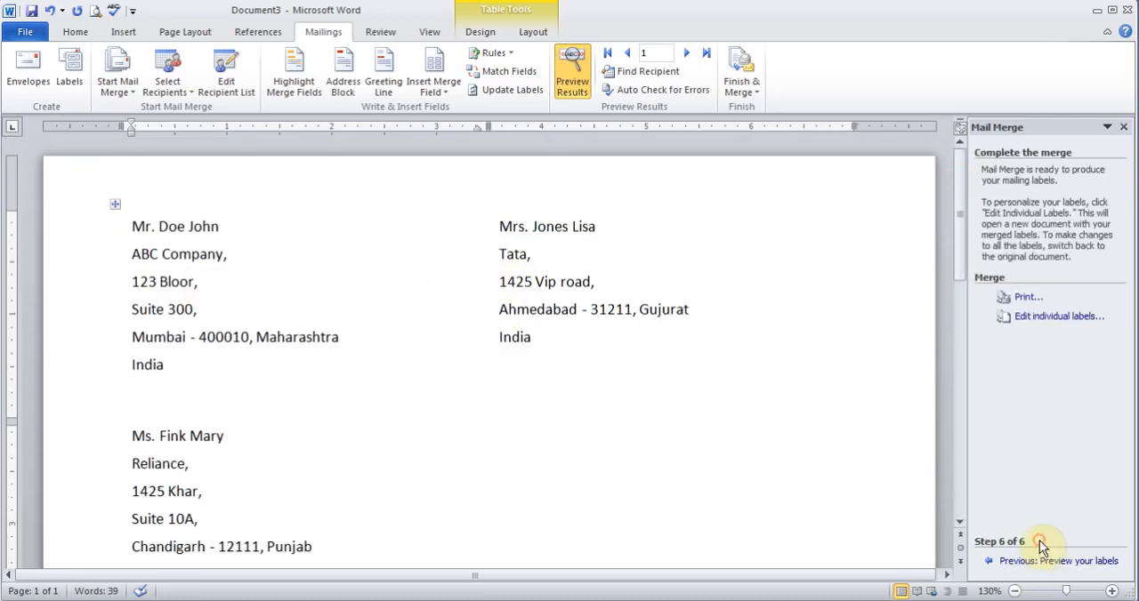
Merge all labels into a new document with Edit individual labels, then close it without saving.
click(1058, 316)
click(556, 340)
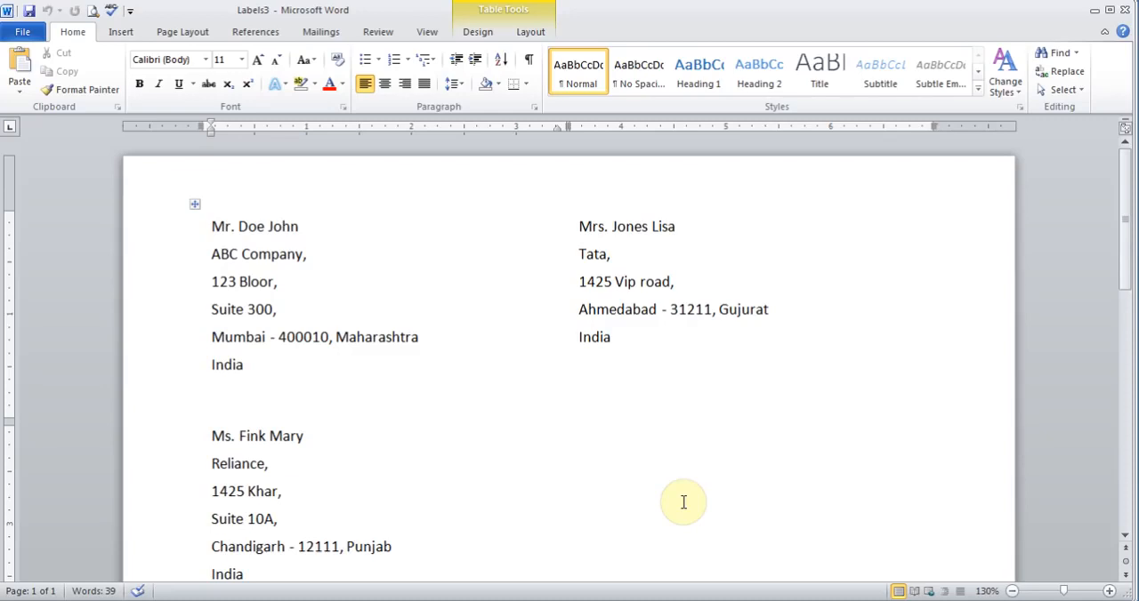
click(1124, 10)
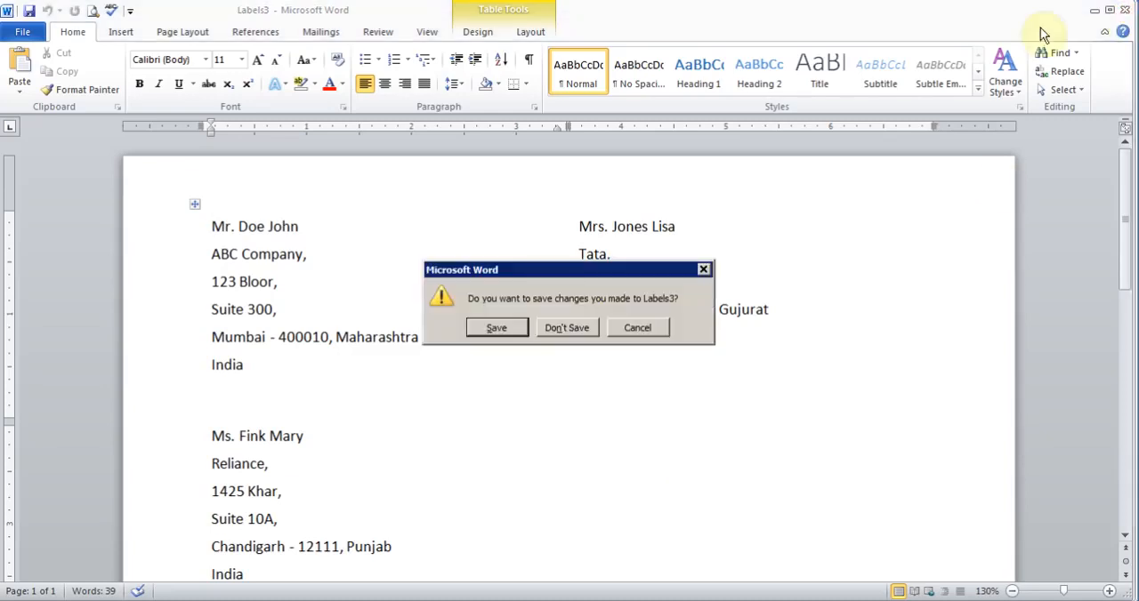
click(574, 329)
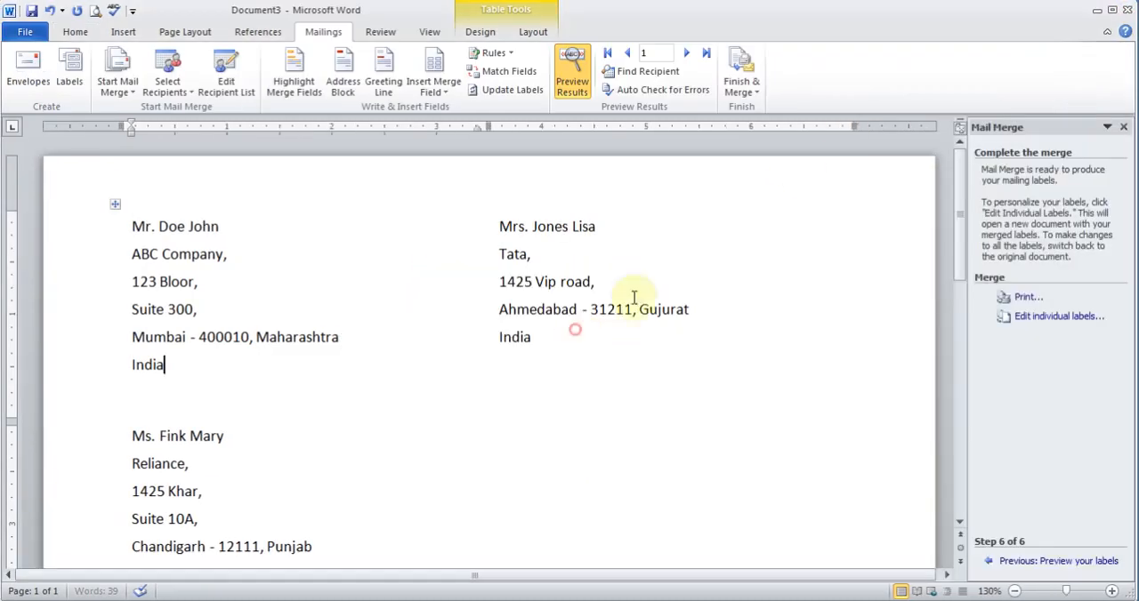
Close the labels main document without saving and launch Microsoft Word 2010 again.
click(1125, 12)
click(576, 332)
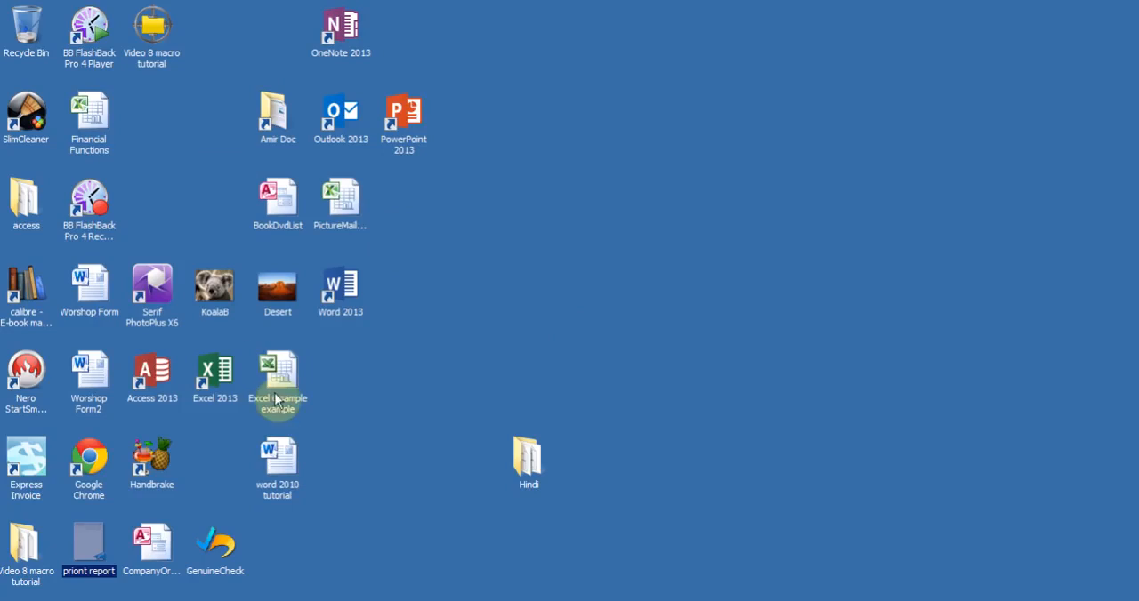
click(31, 596)
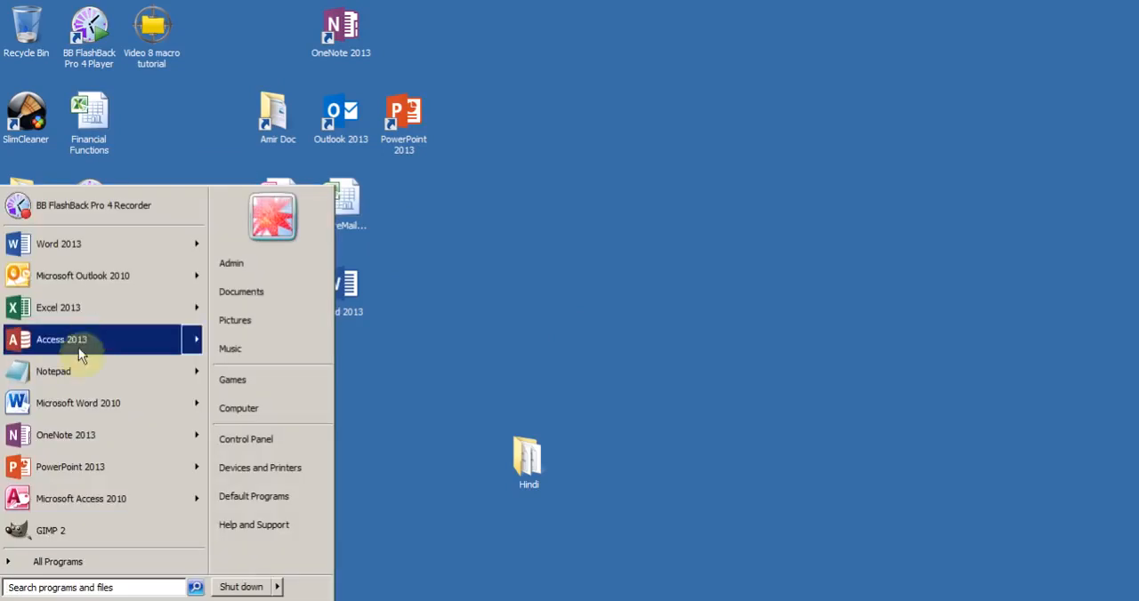
click(71, 404)
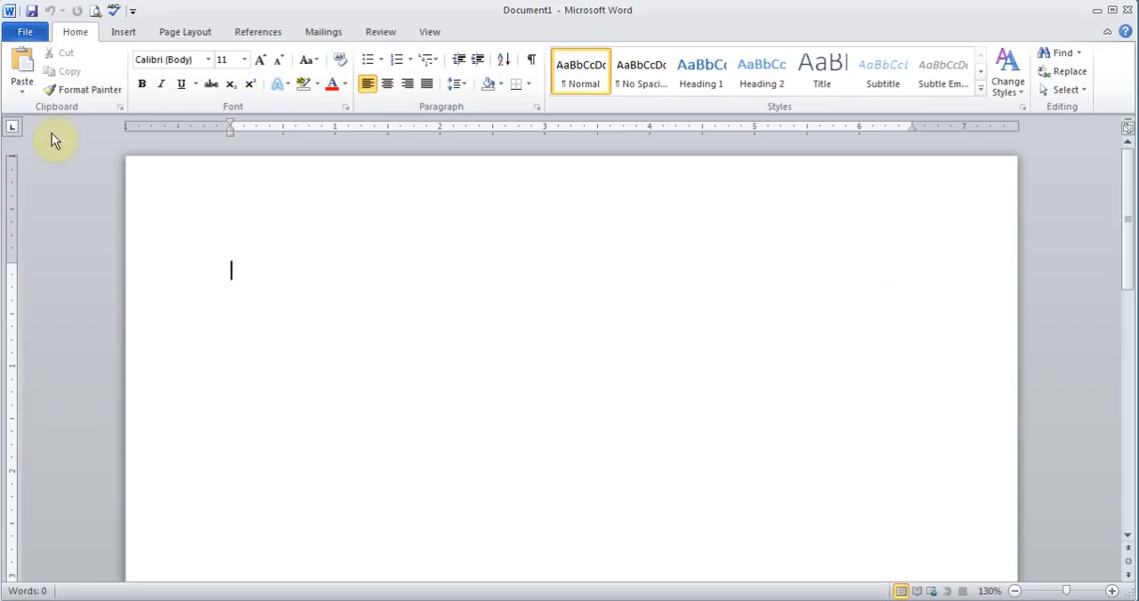
Open the Hindi Mail Merge Letter from the mail merge folder and allow its data query to run.
click(25, 31)
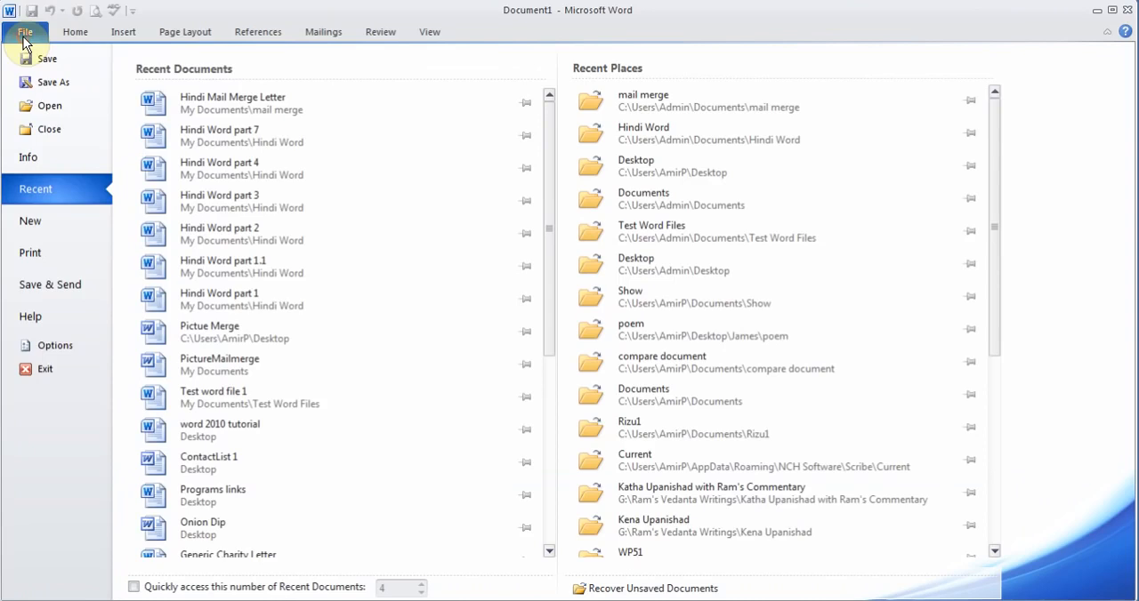
click(50, 105)
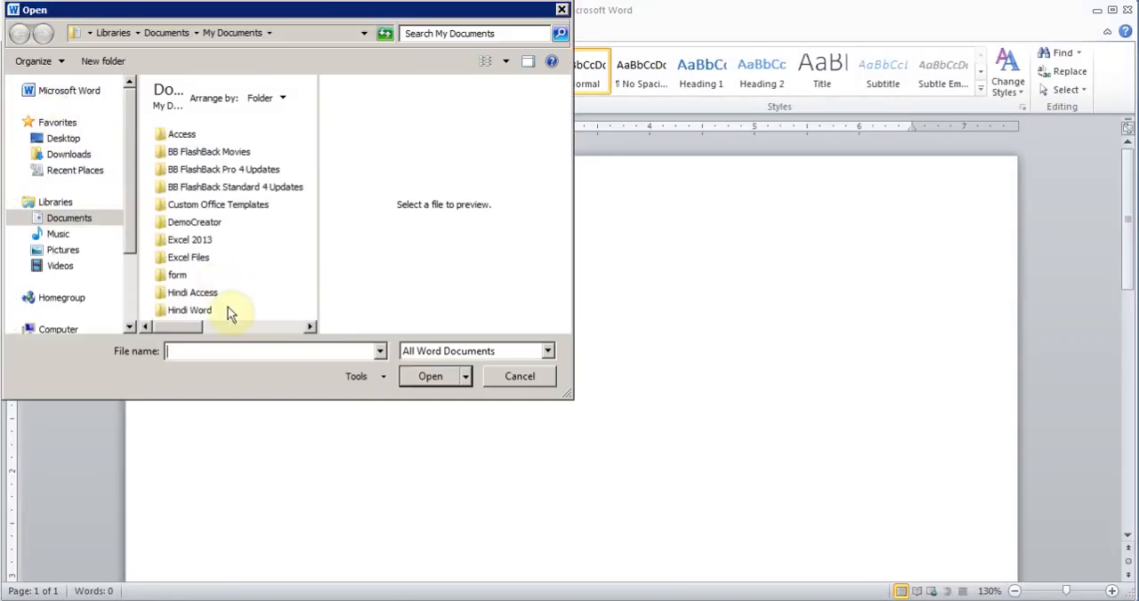
click(308, 329)
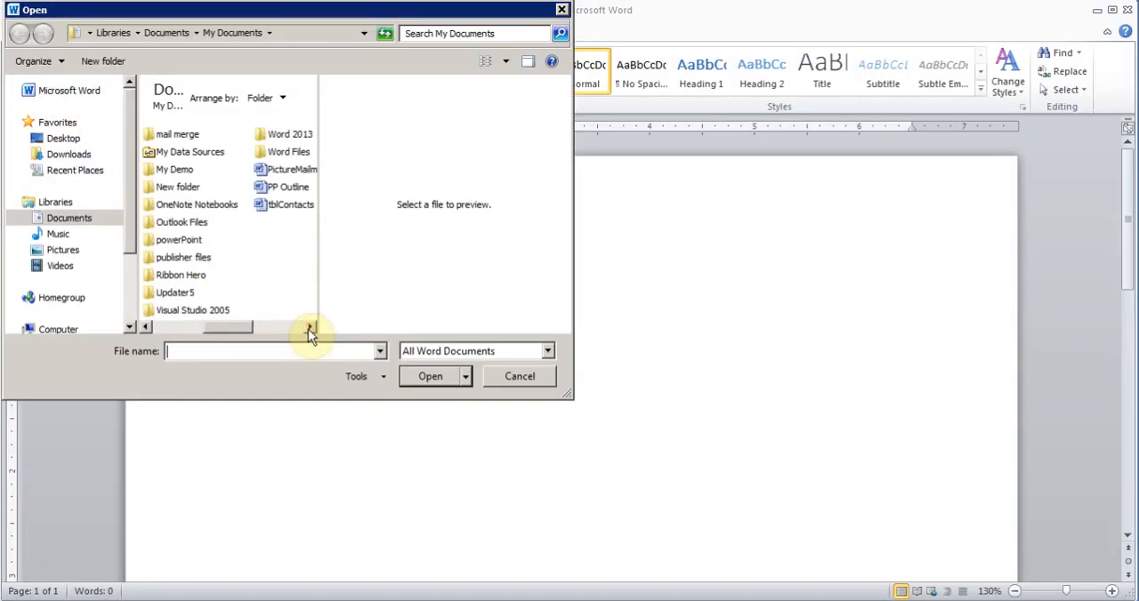
double_click(164, 136)
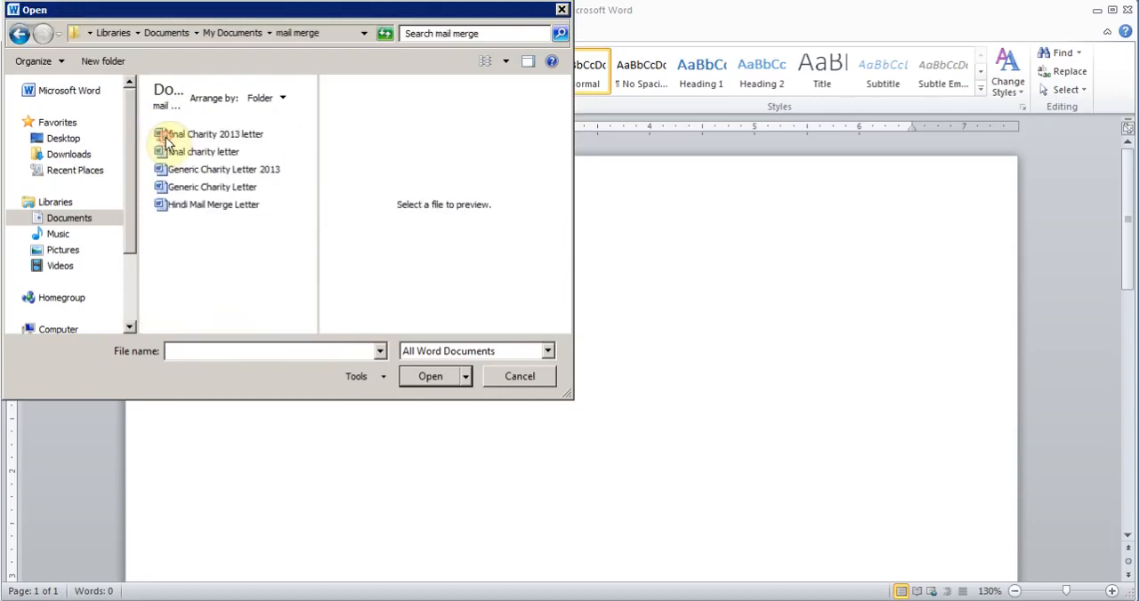
click(211, 209)
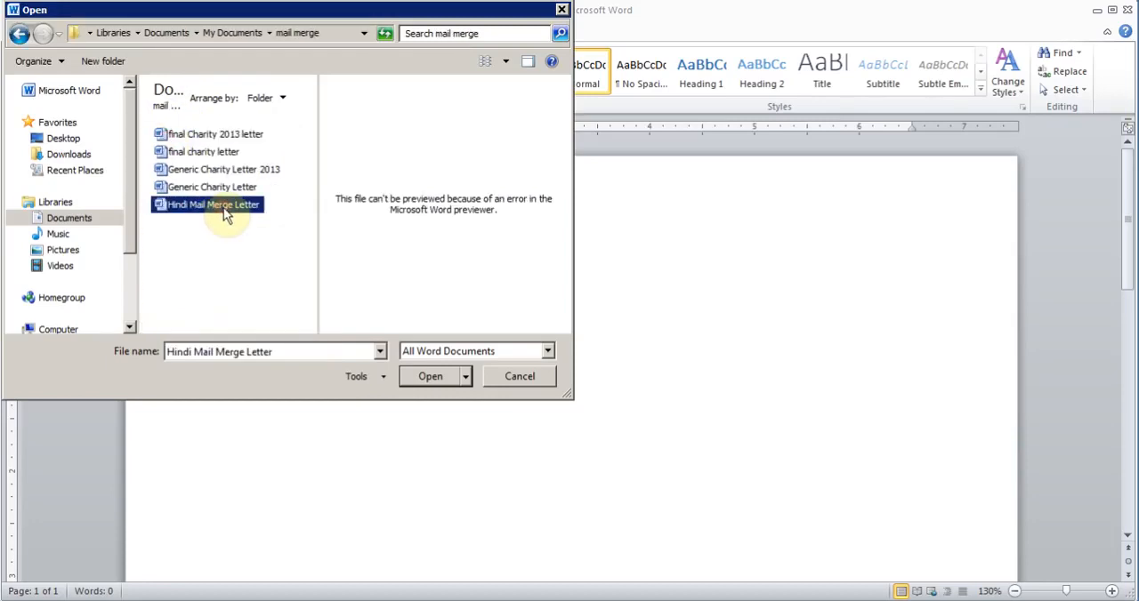
double_click(227, 210)
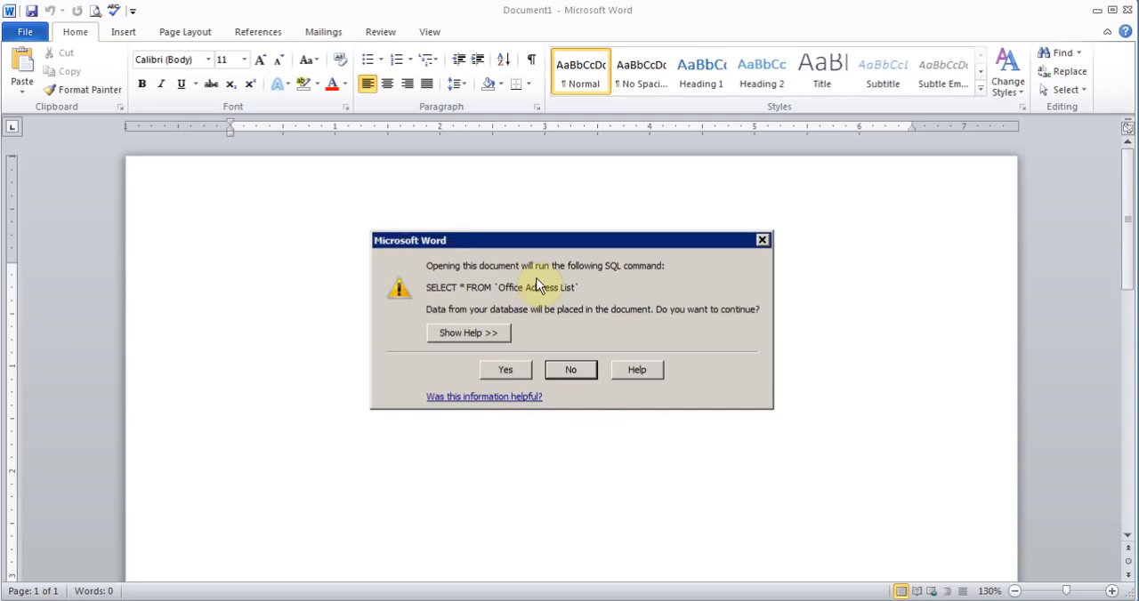
click(508, 368)
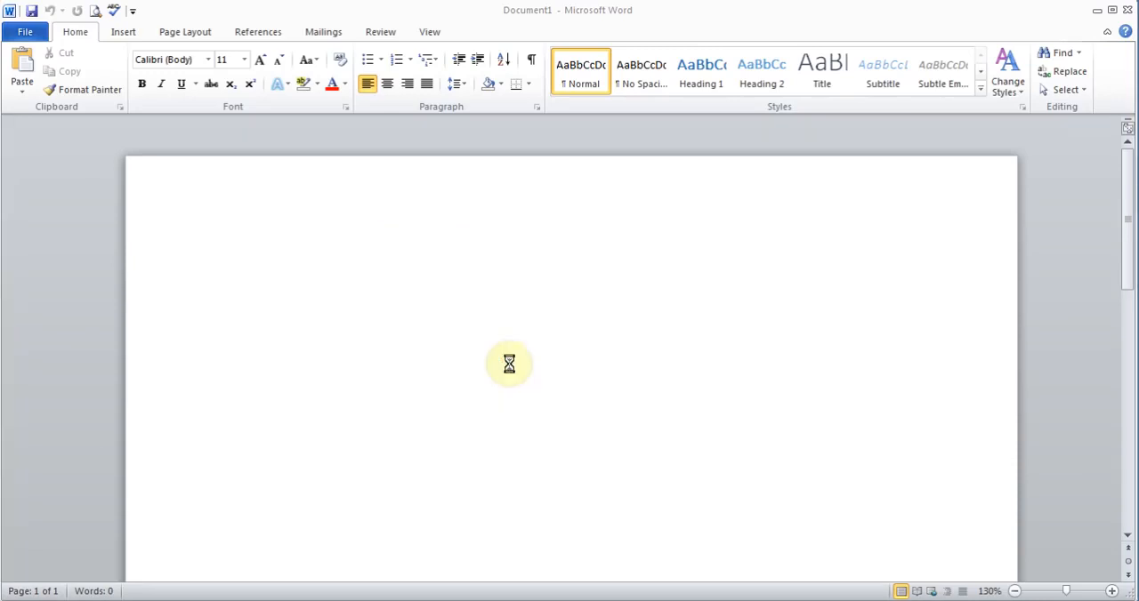
Finish the letter merge by editing individual documents, merging all records into a new document.
click(396, 447)
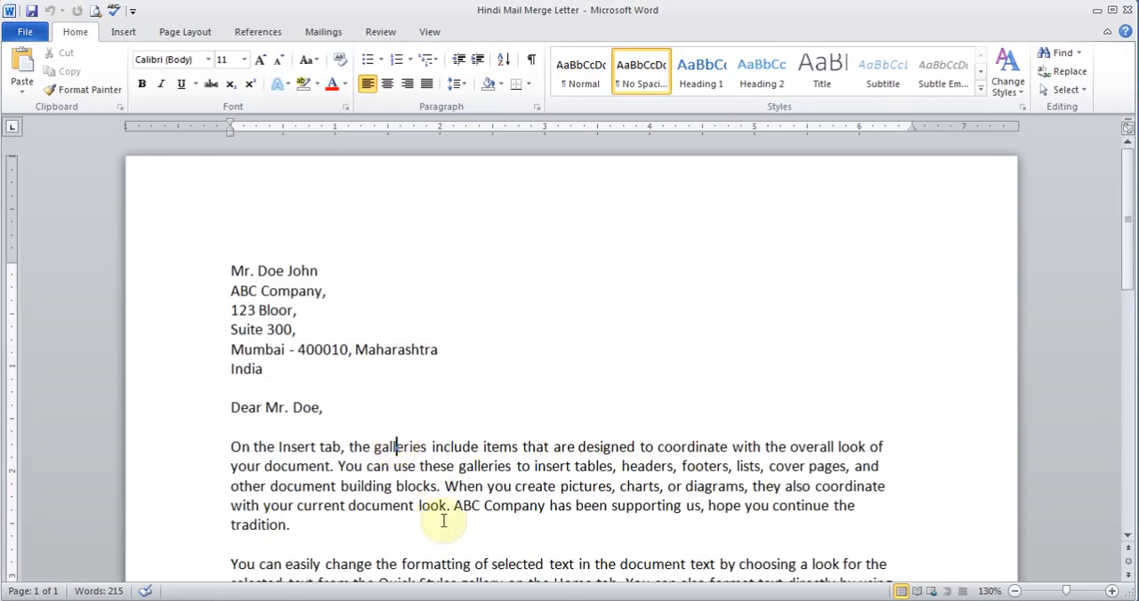
click(324, 33)
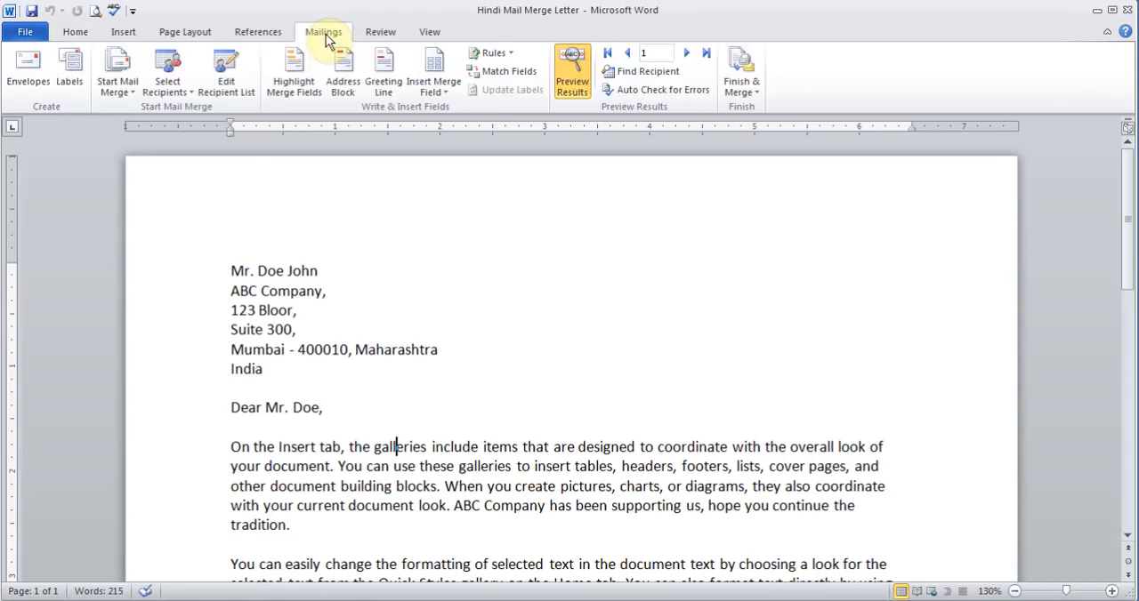
click(743, 87)
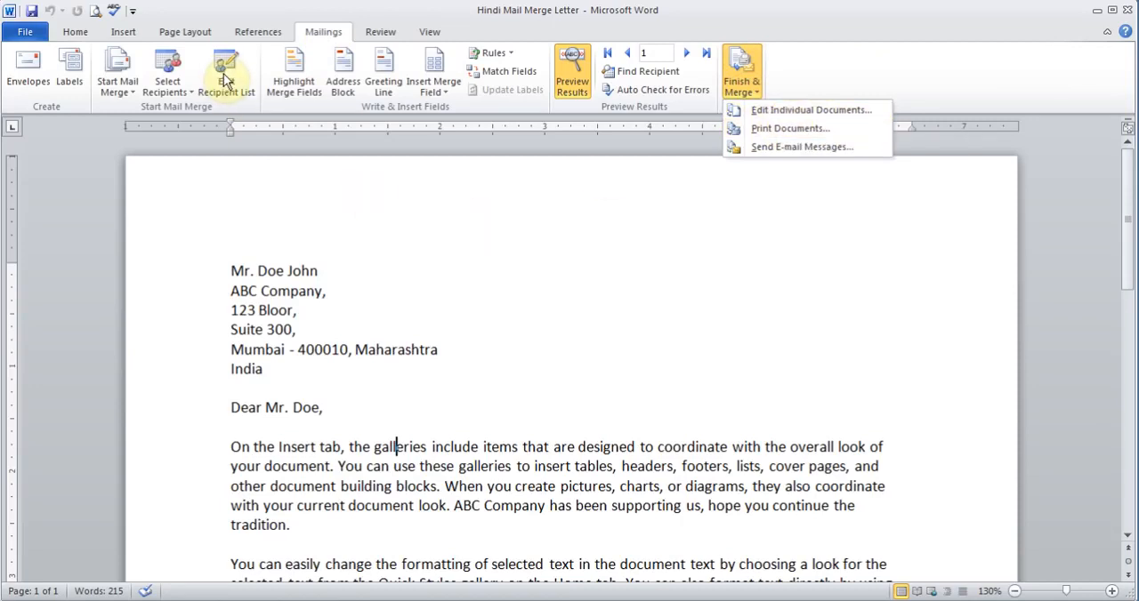
click(838, 110)
click(556, 338)
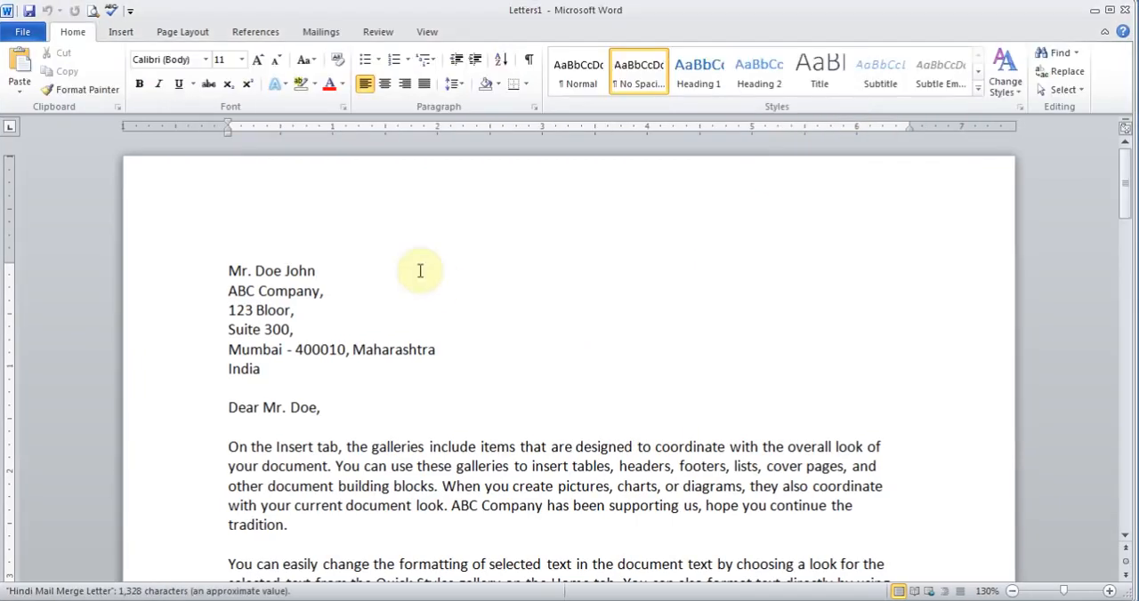
drag(1125, 189, 1126, 149)
click(475, 376)
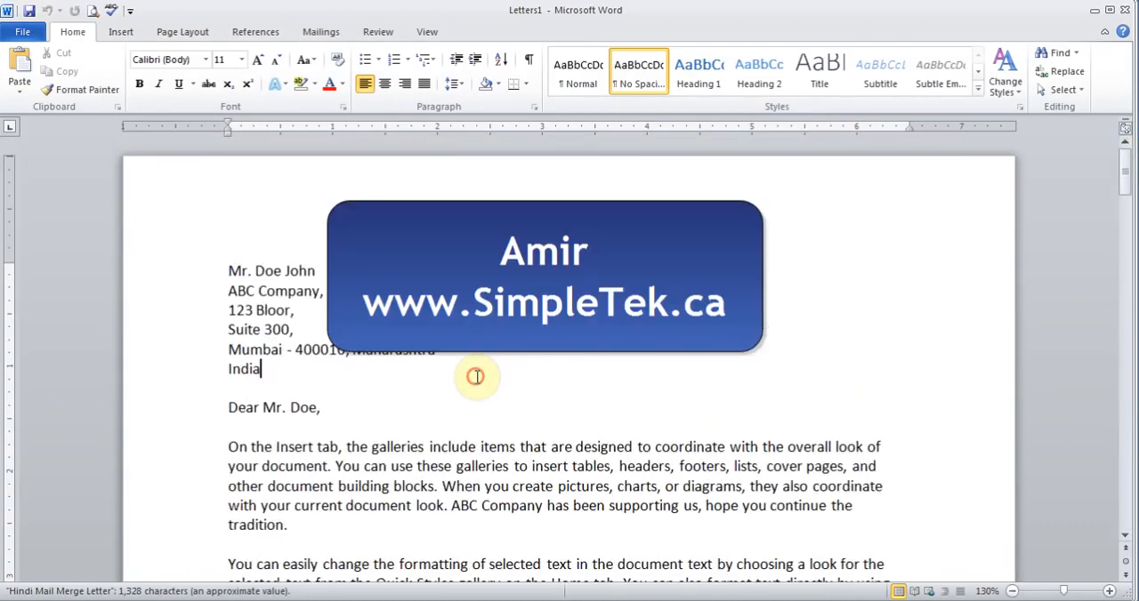